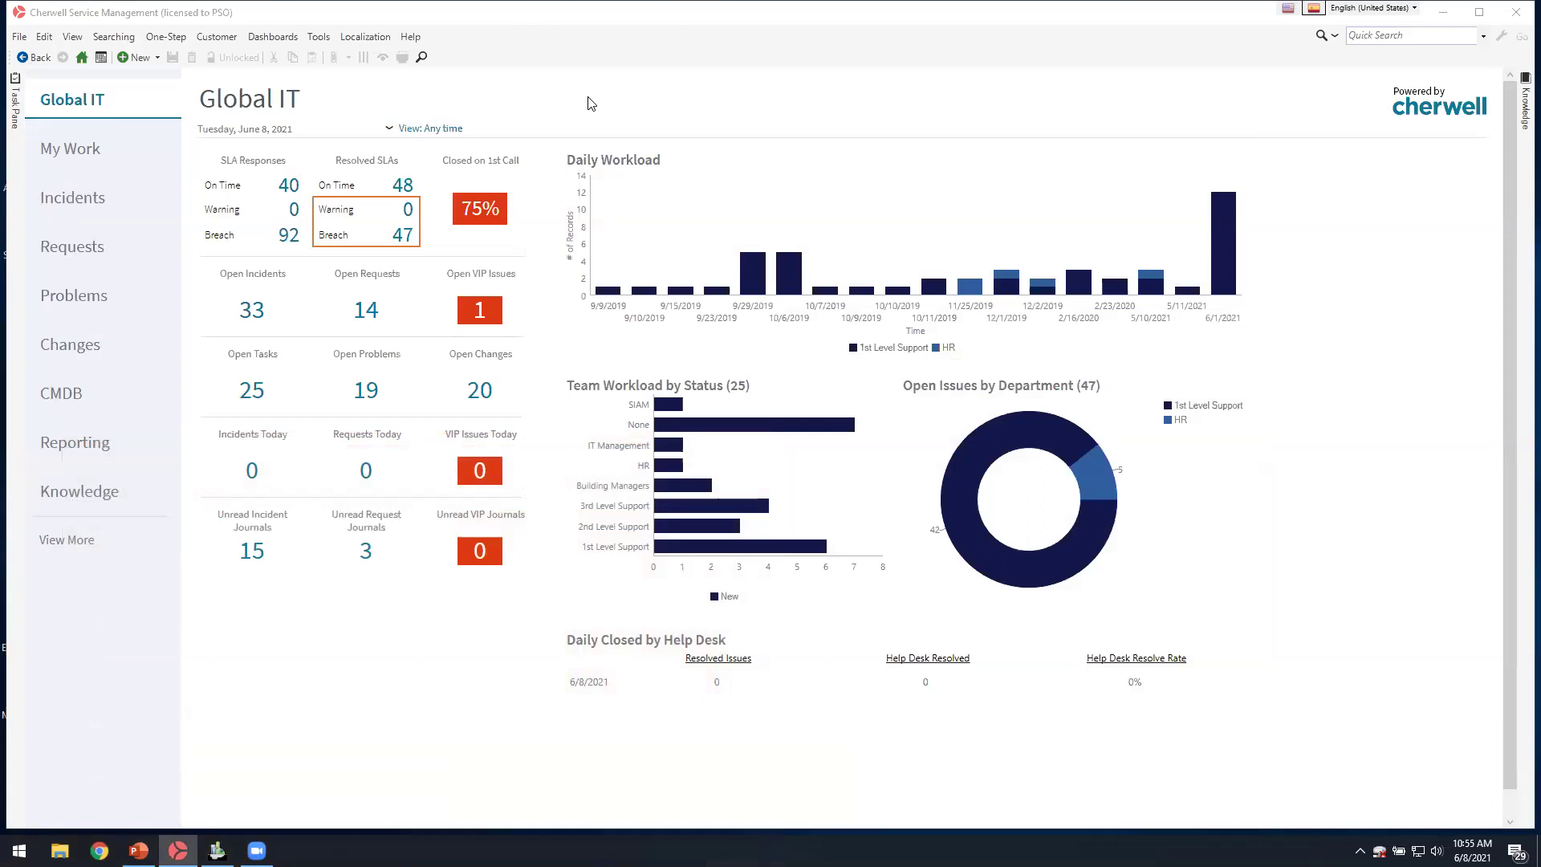
# Minimize the Service Management window, then open the Asset Management reports and log in with the prefilled user name
pyautogui.doubleClick(633, 16)
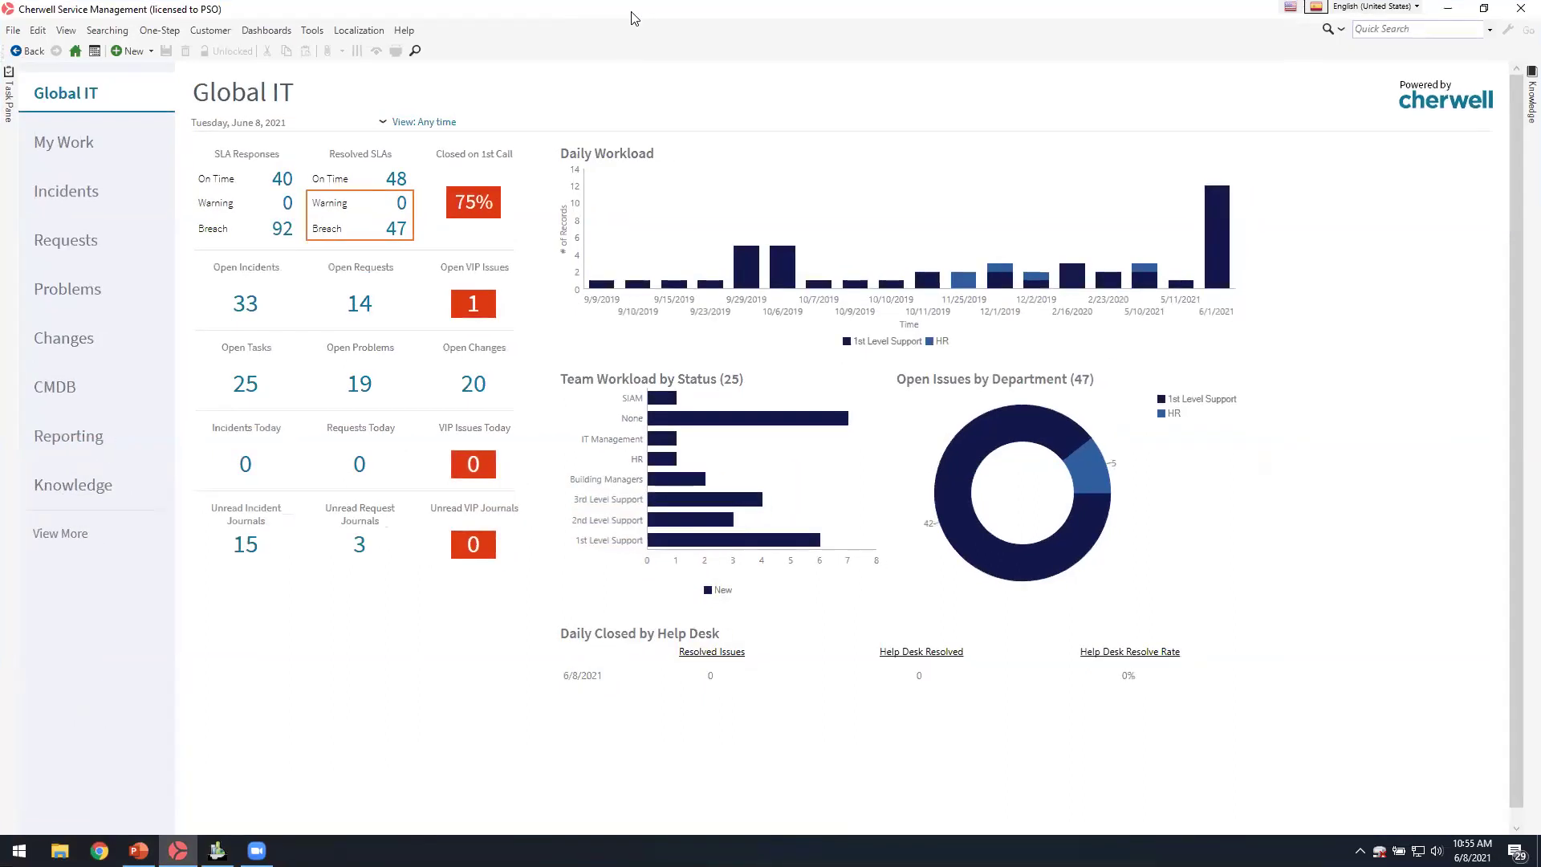
pyautogui.moveTo(634, 18); pyautogui.dragTo(660, 101)
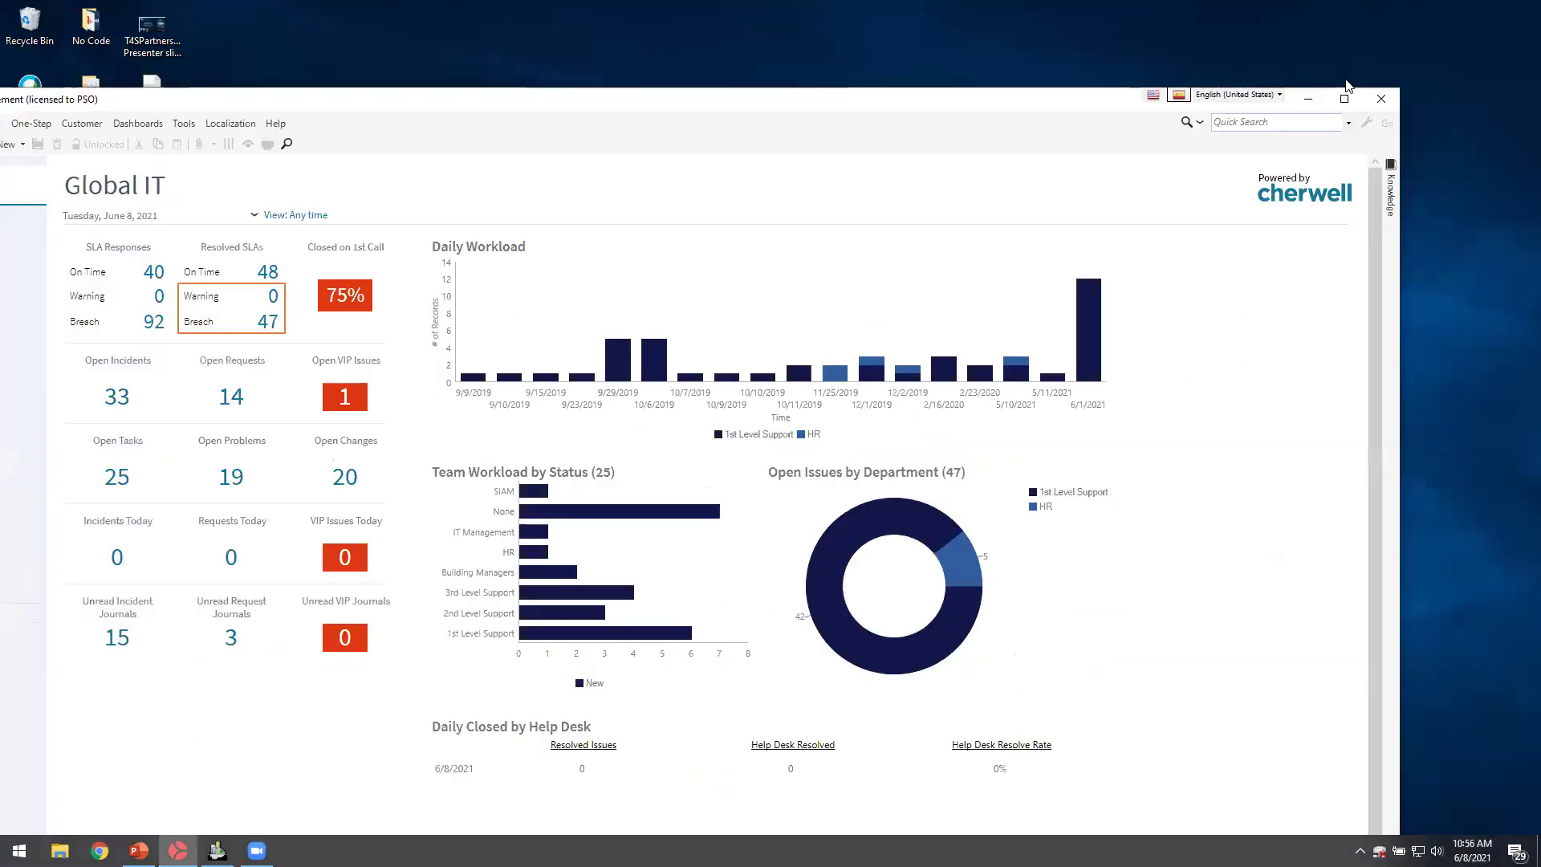
pyautogui.click(1307, 108)
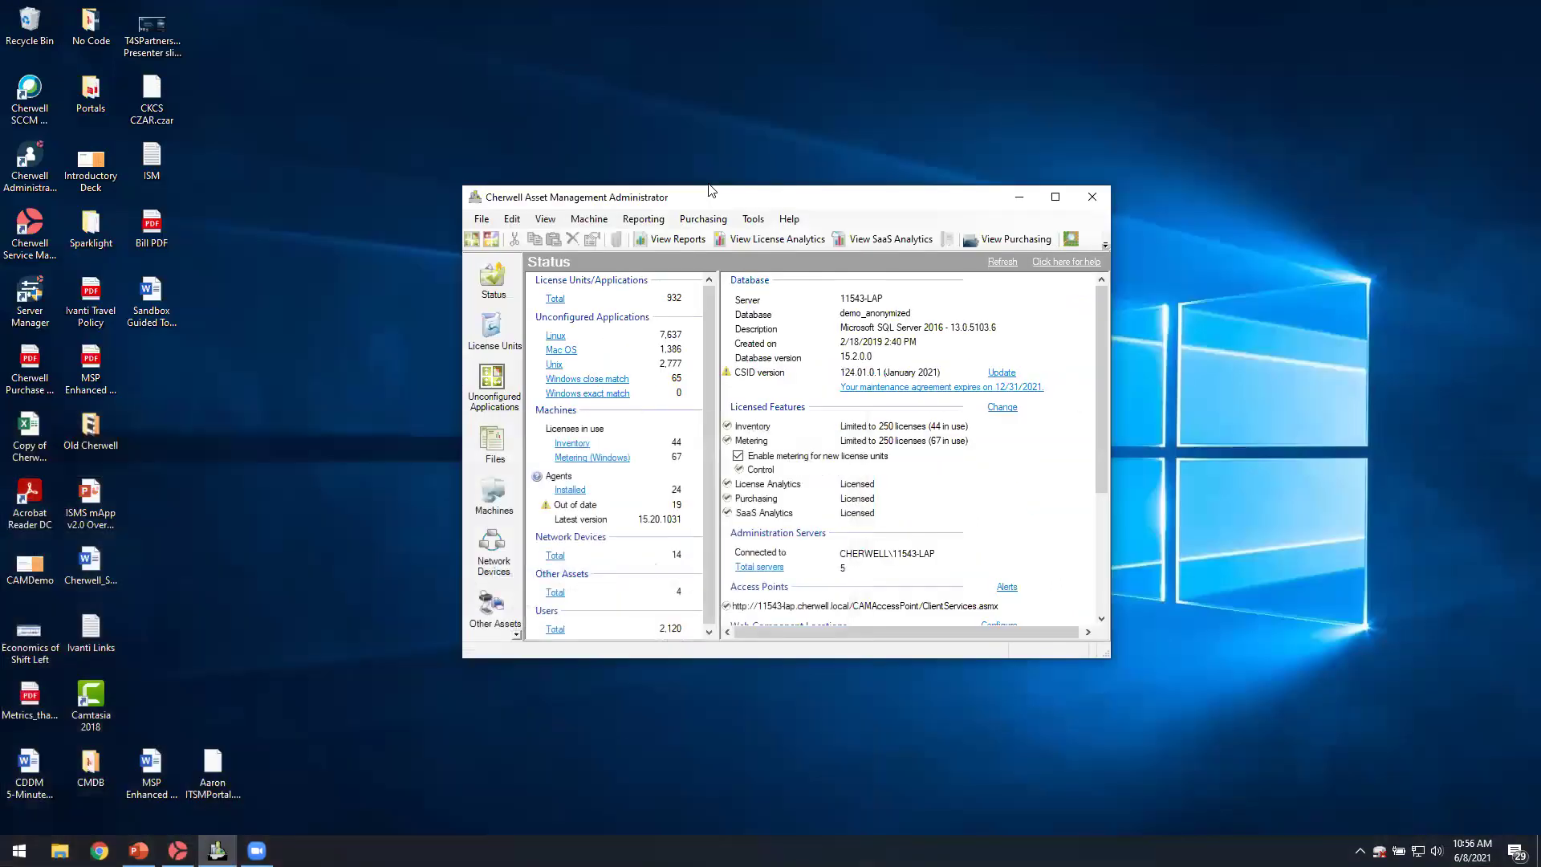
pyautogui.click(677, 240)
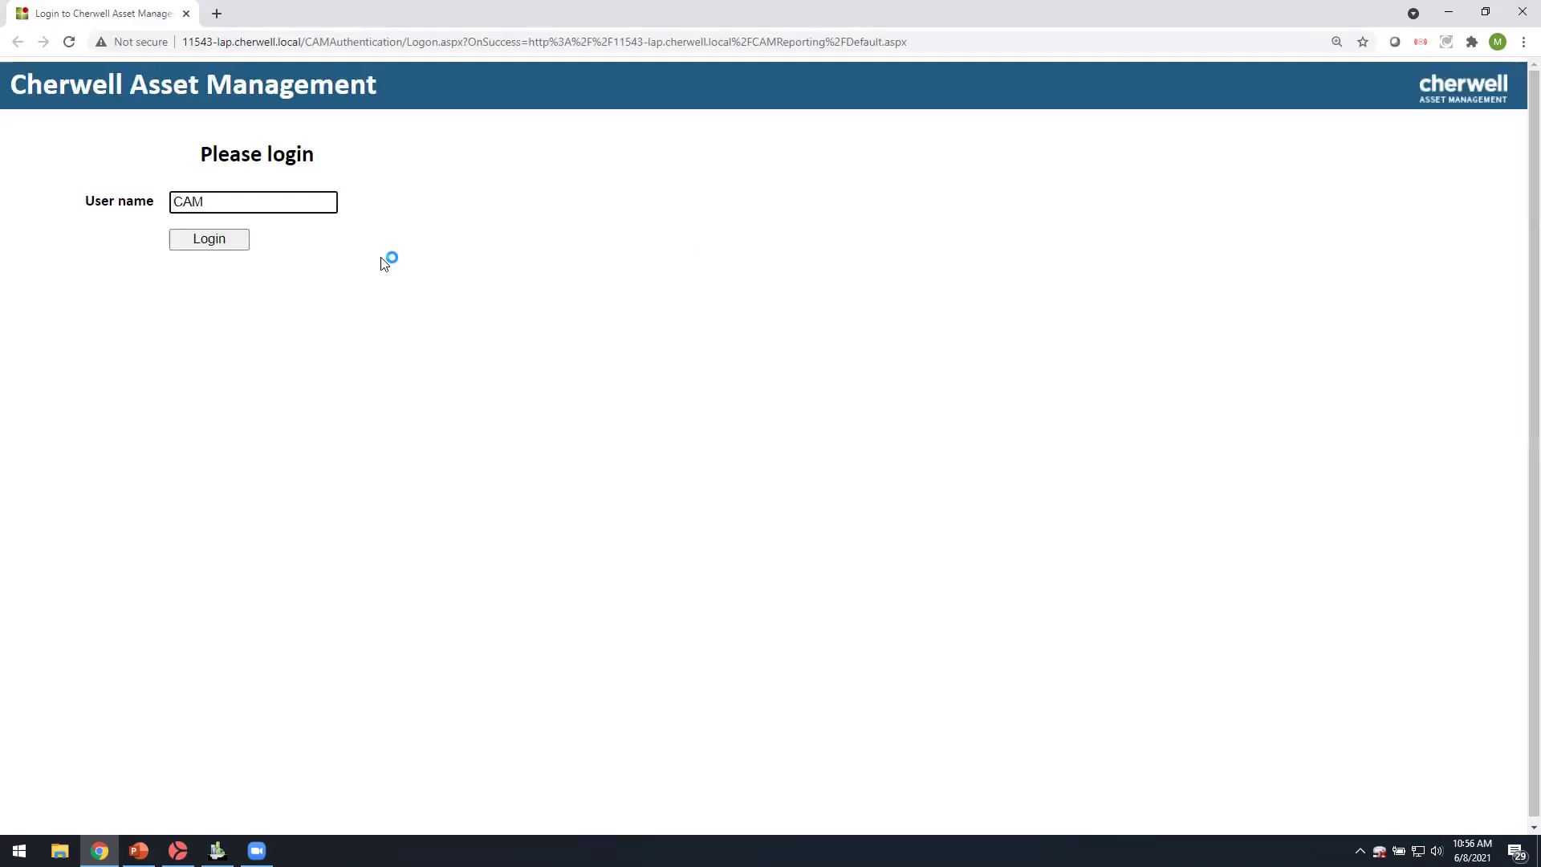
pyautogui.click(230, 241)
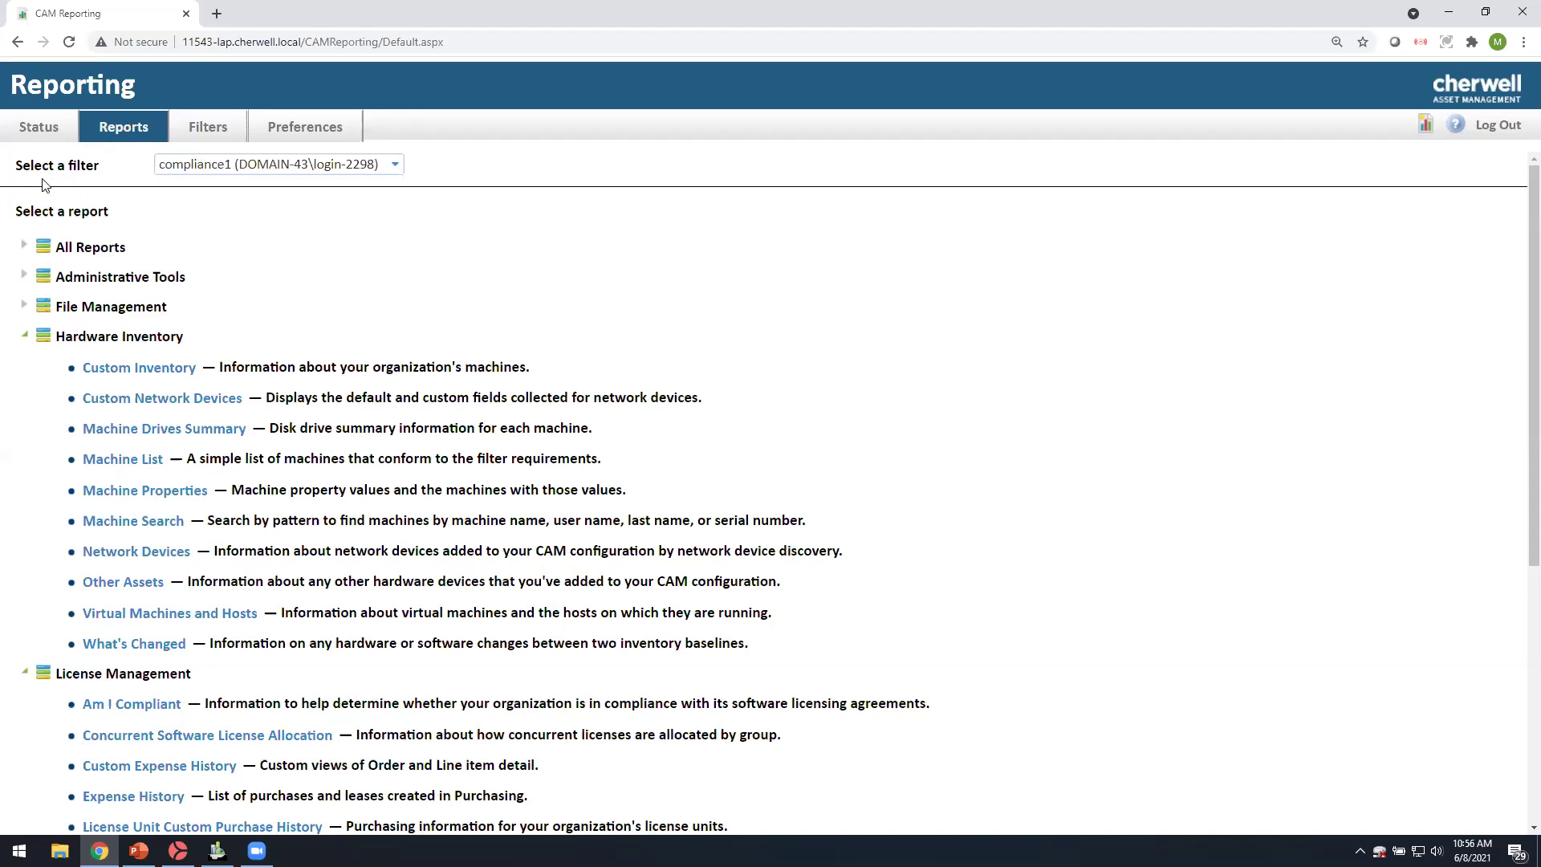
# Look over the filter options, including the license unit categories, and return to the report list
pyautogui.click(207, 133)
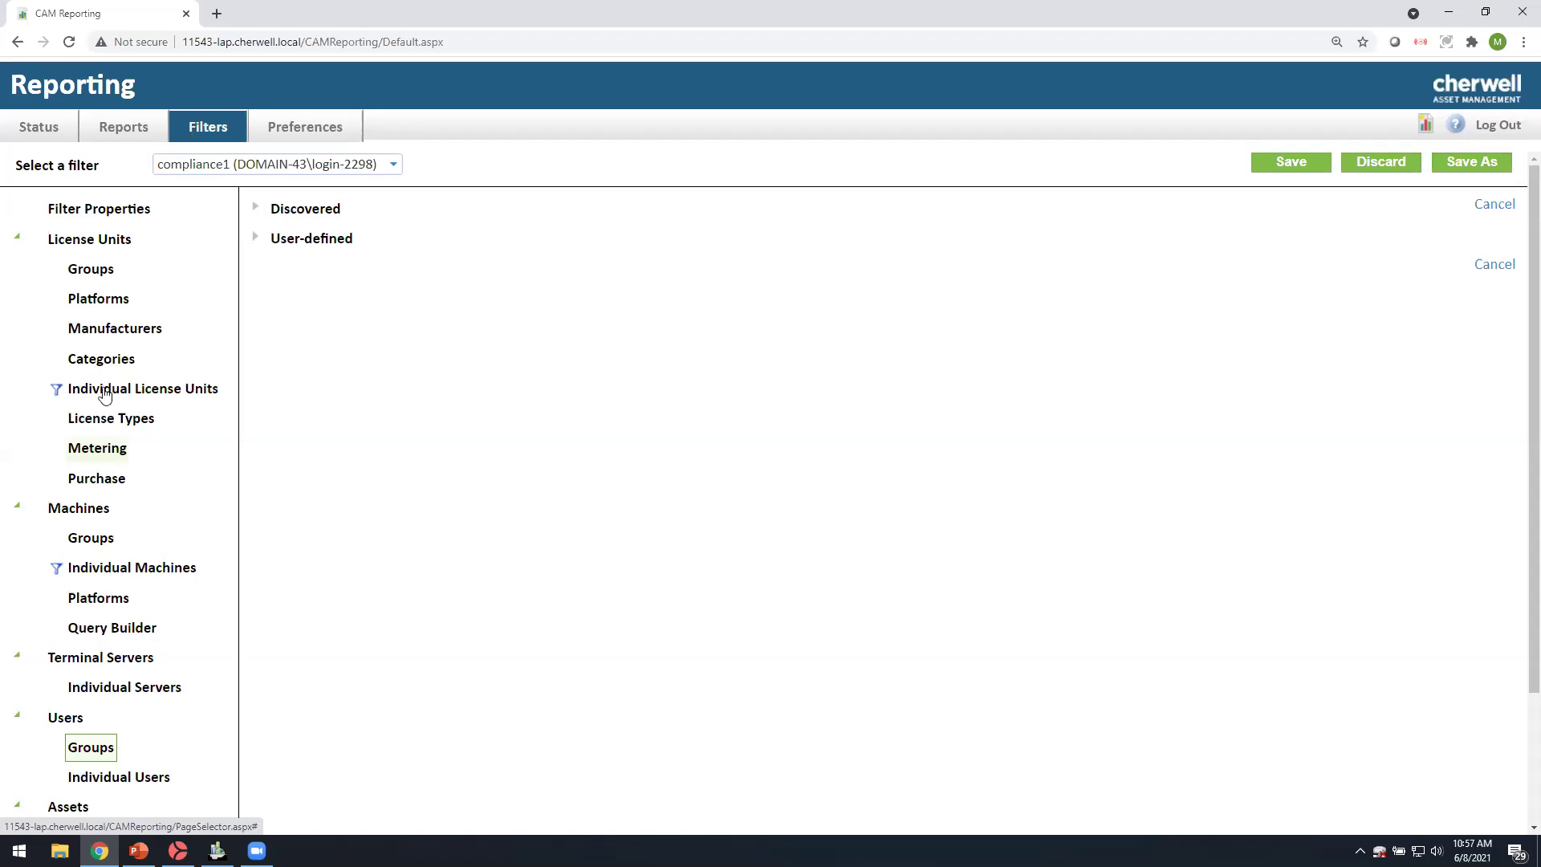
pyautogui.click(110, 359)
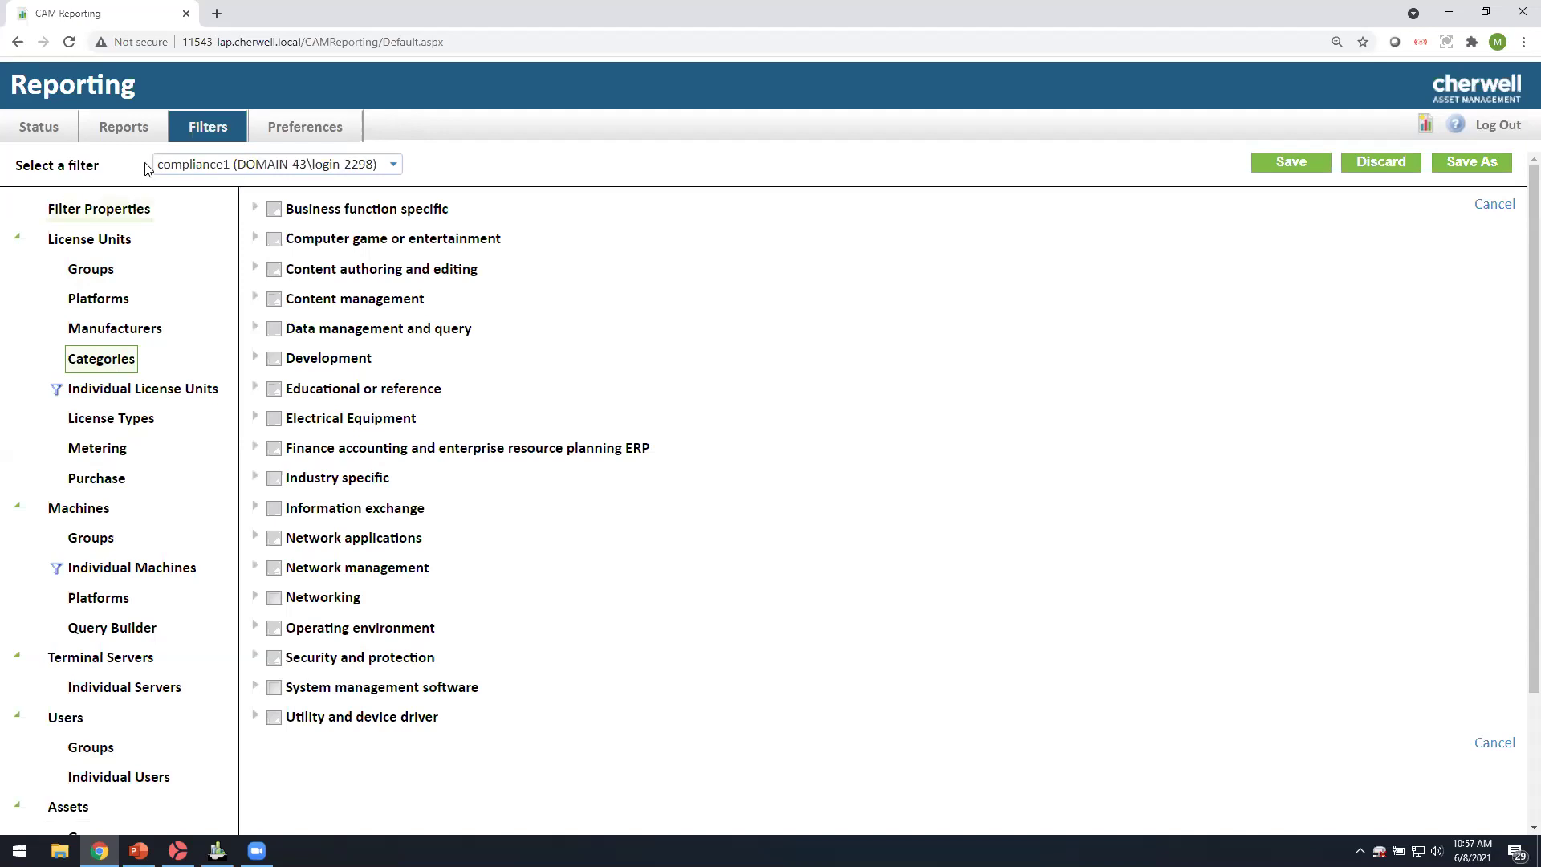
pyautogui.click(125, 129)
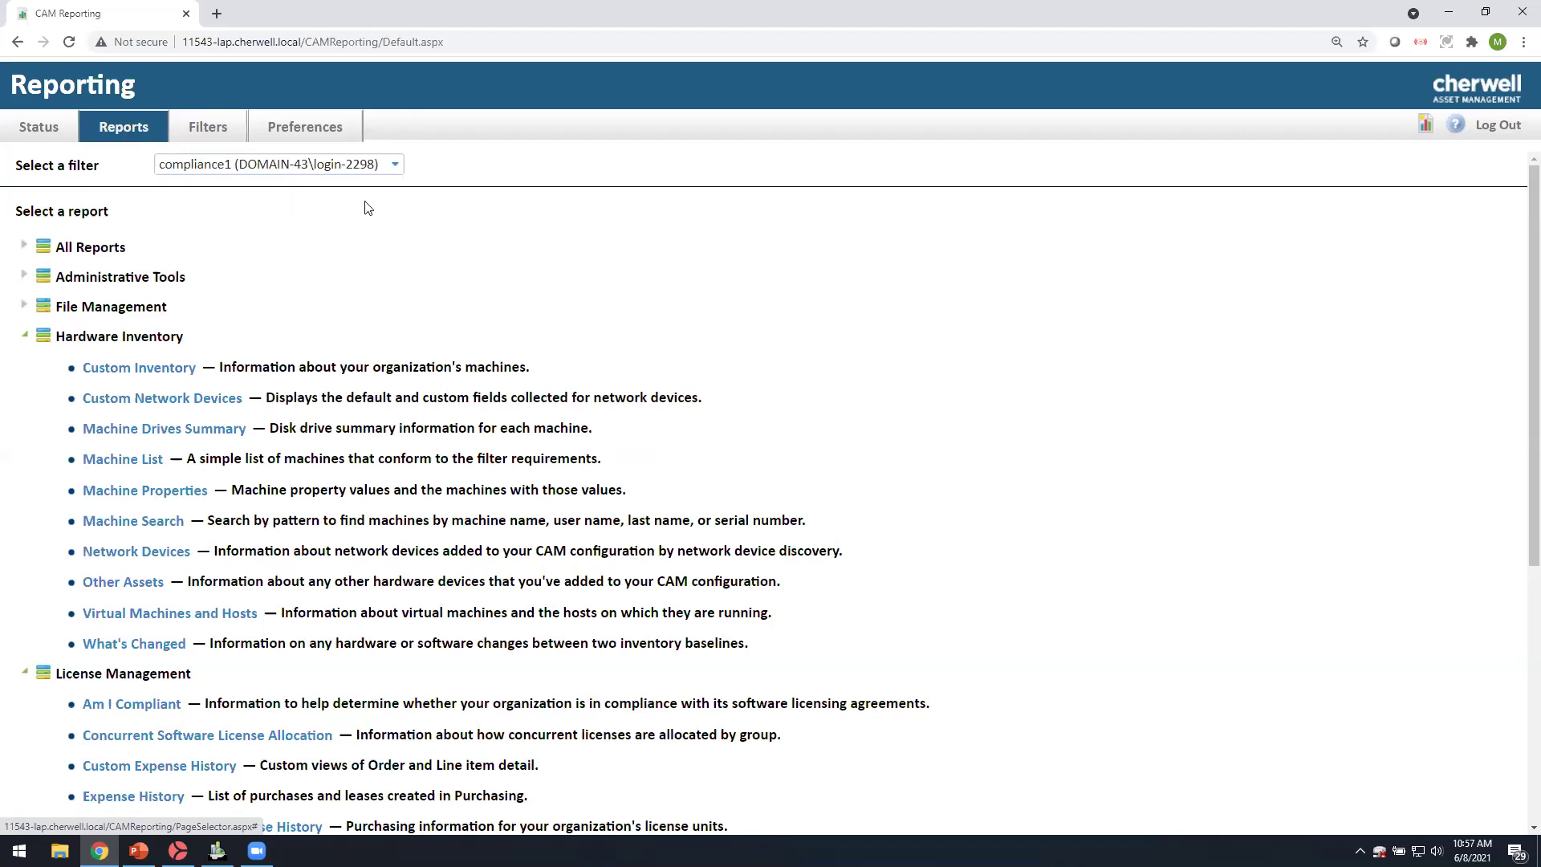
# View the Machine Drives Summary report sorted by drive space, and close it
pyautogui.click(215, 430)
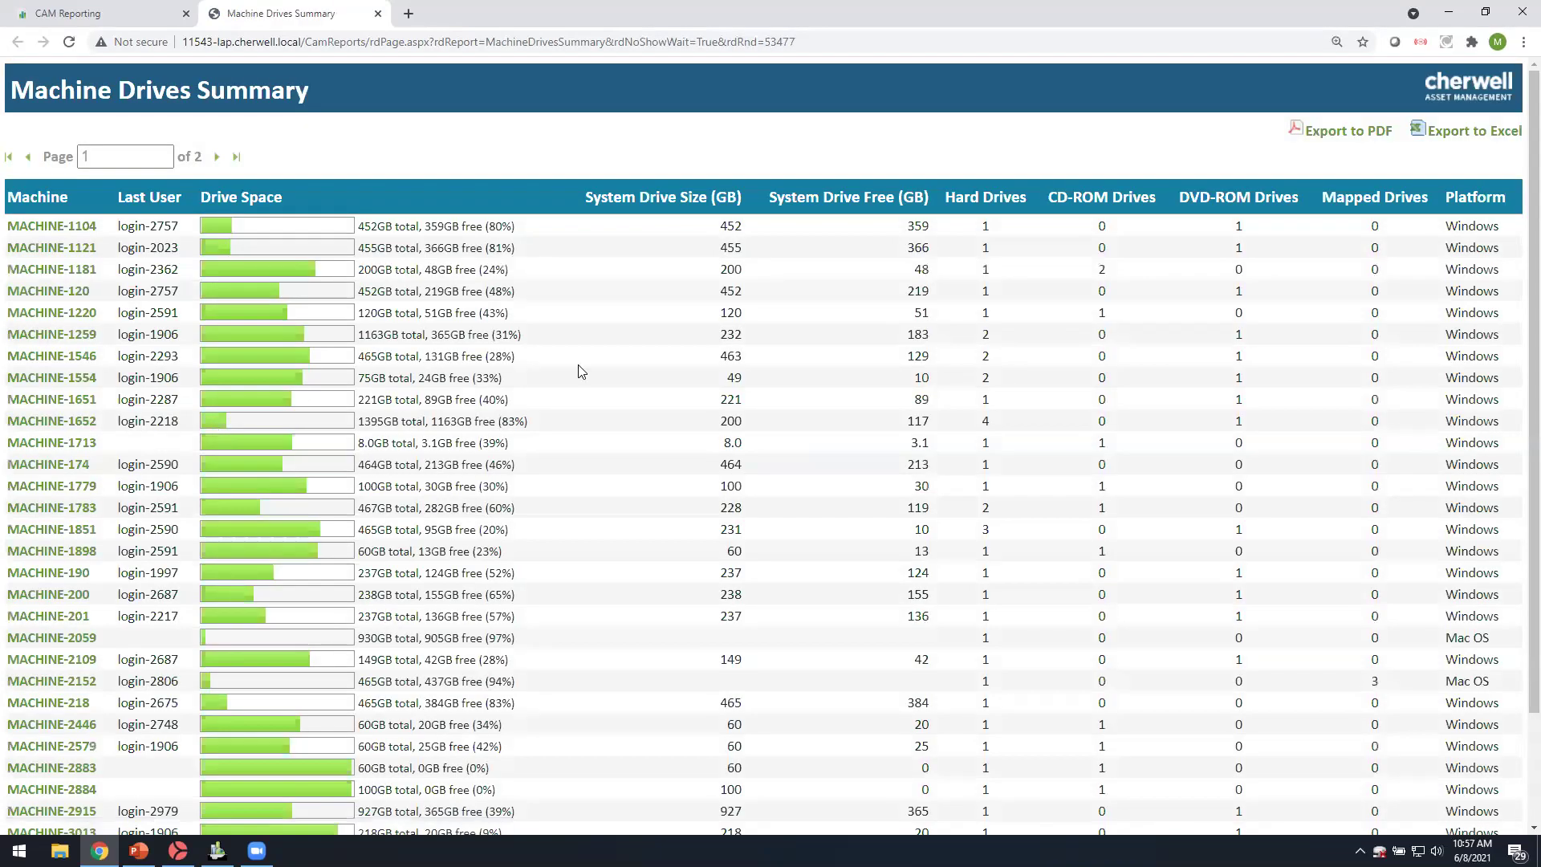
pyautogui.click(255, 197)
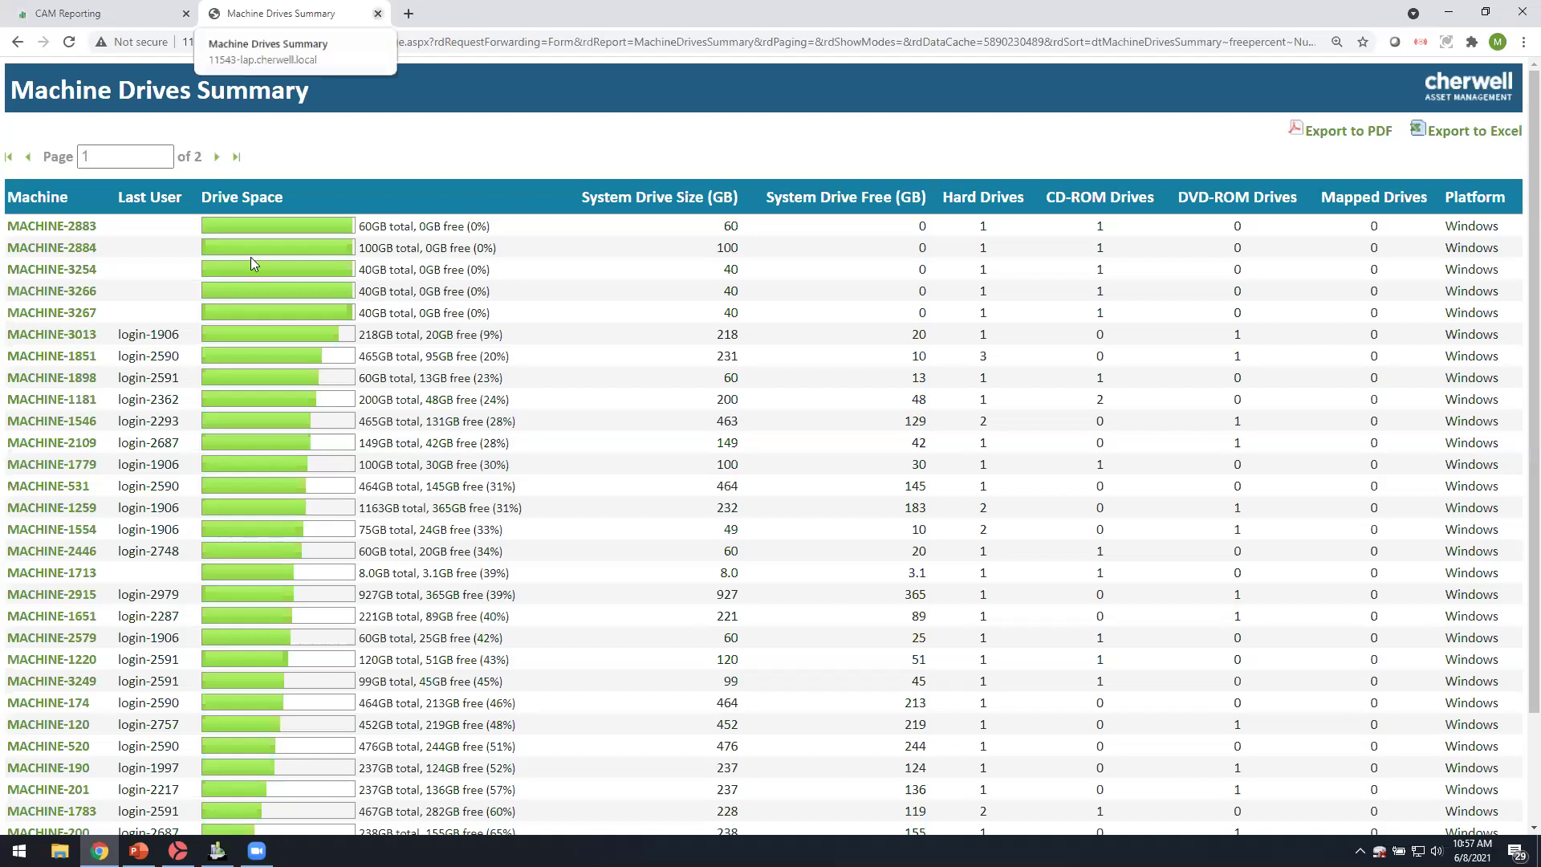
pyautogui.hotkey('ctrl', 'w')
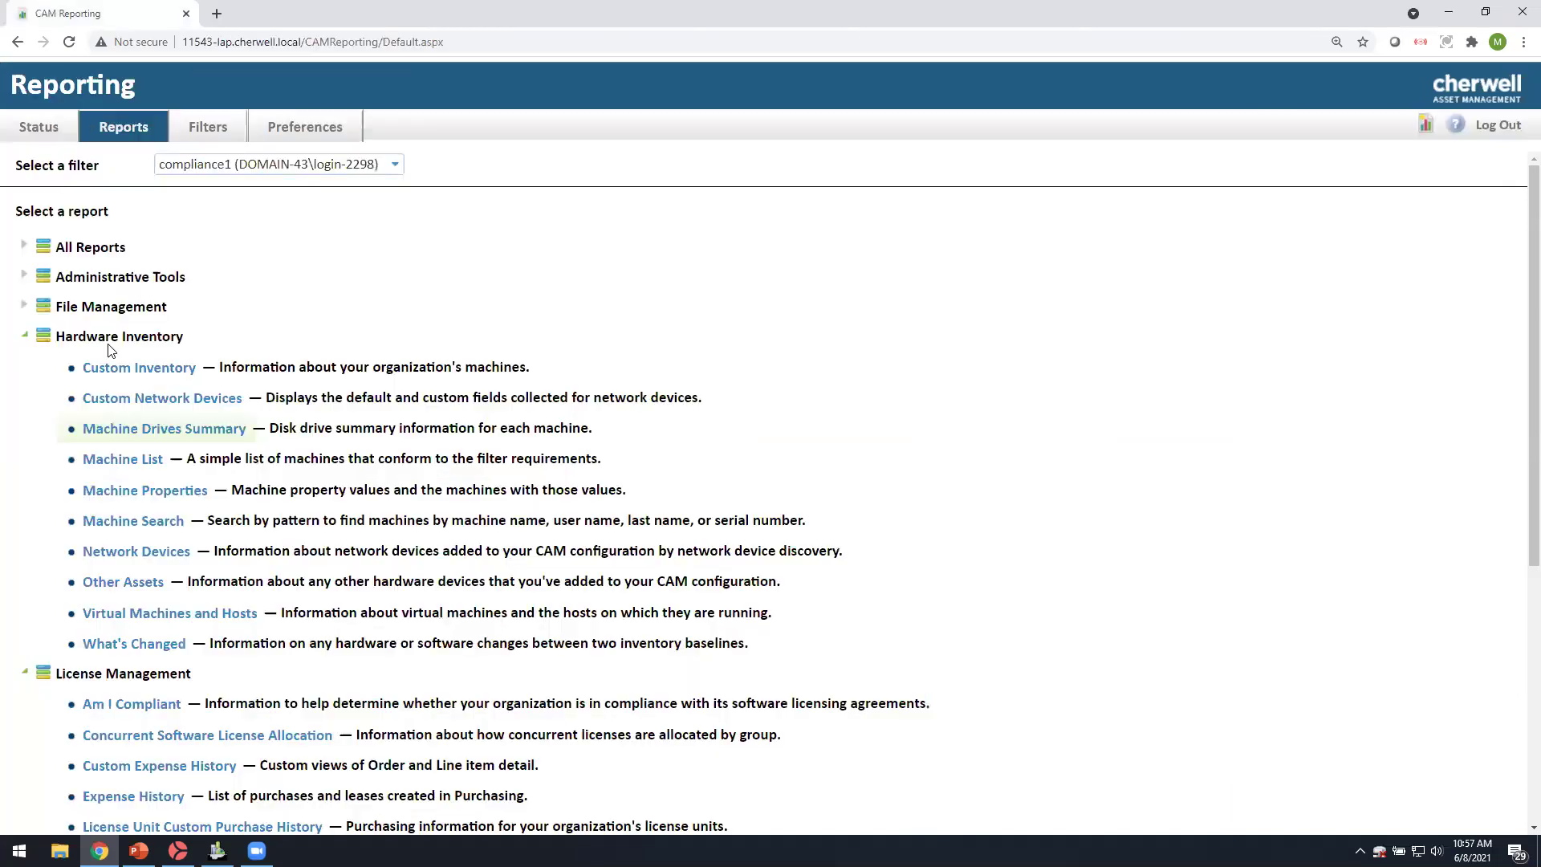
# Open MACHINE-1220 from the Machine List report and examine its hardware, virtual machine and disk drive details
pyautogui.click(143, 461)
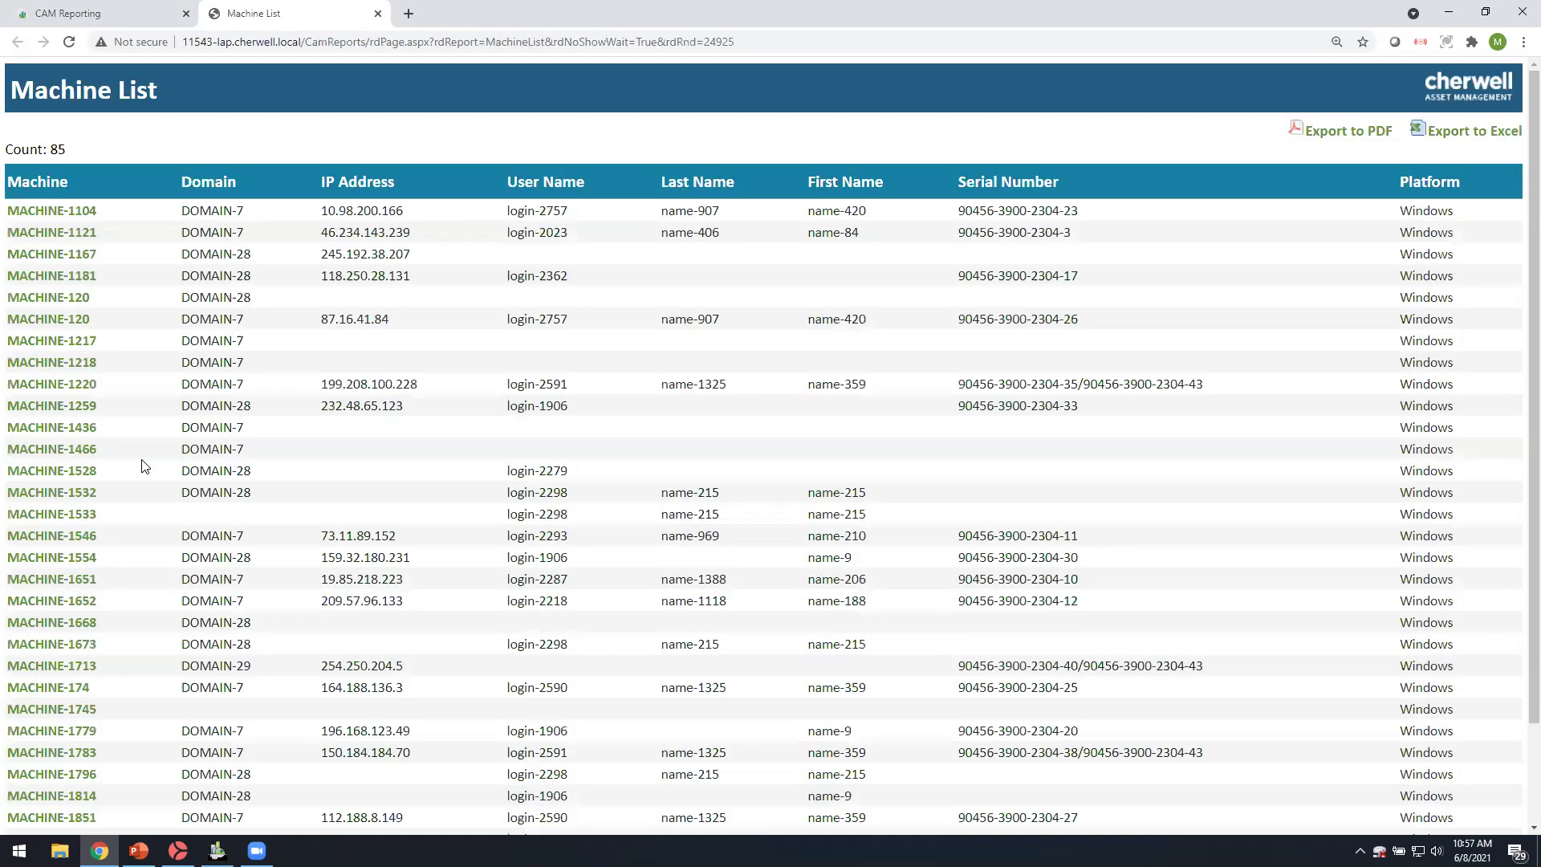
pyautogui.click(69, 390)
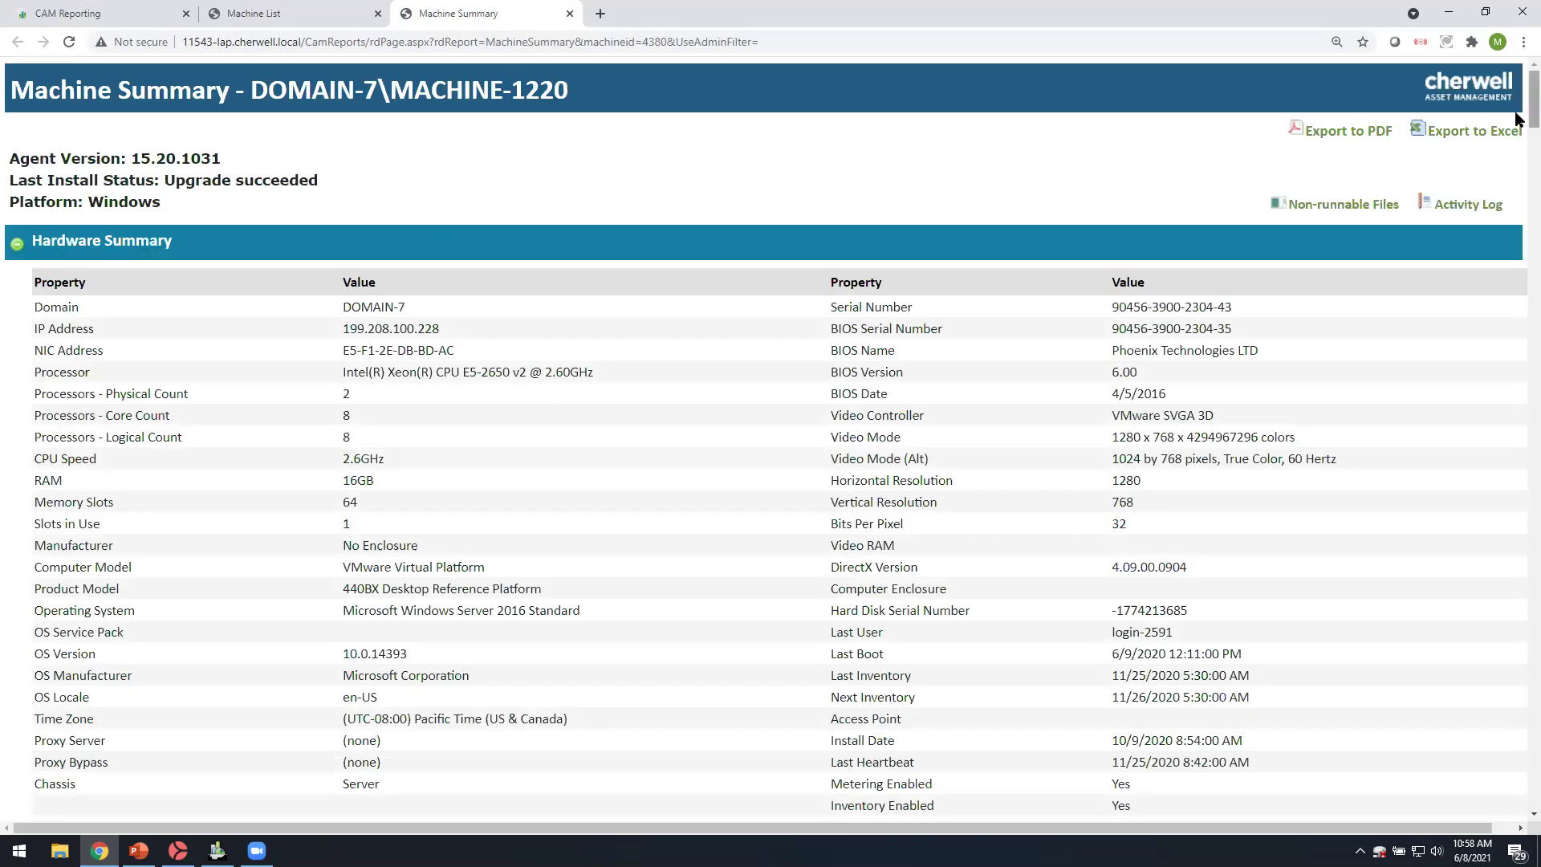
pyautogui.scroll(-1, 1517, 118)
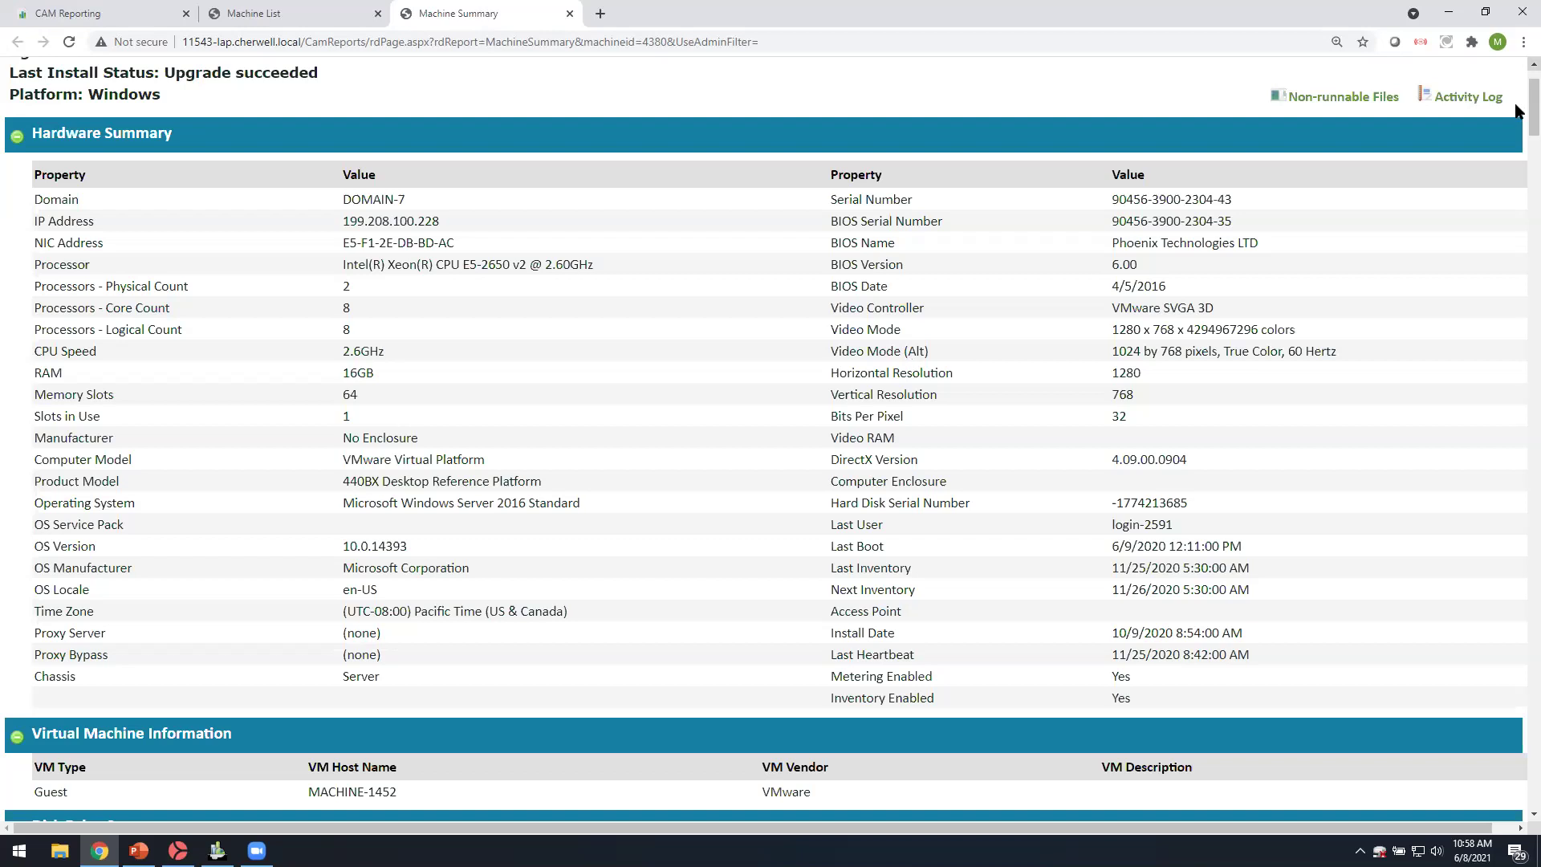
pyautogui.scroll(-1, 1517, 128)
pyautogui.scroll(-3, 1519, 133)
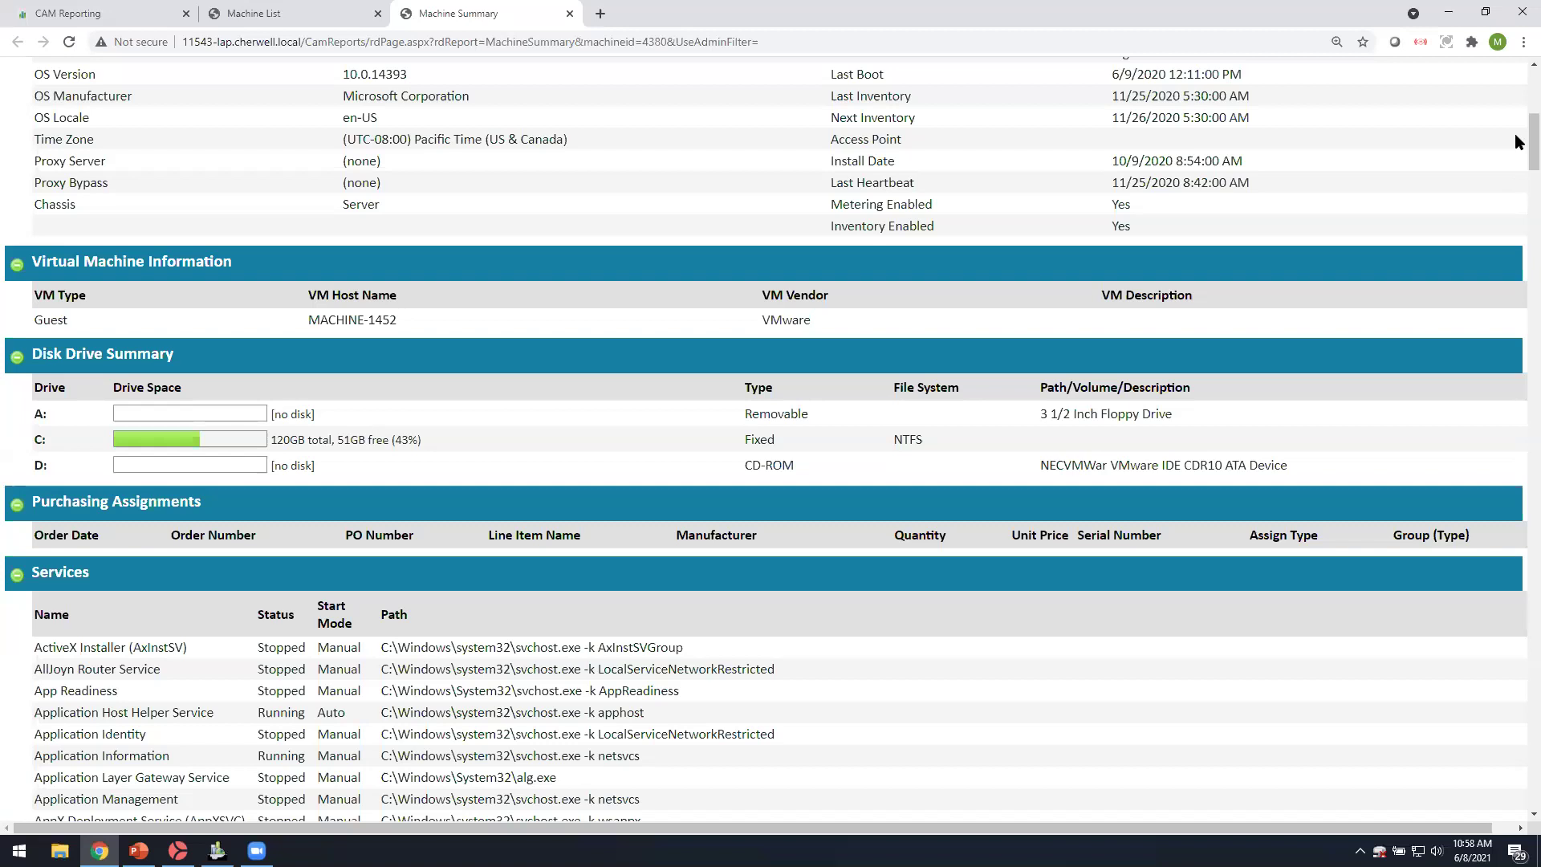
pyautogui.scroll(-2, 1517, 160)
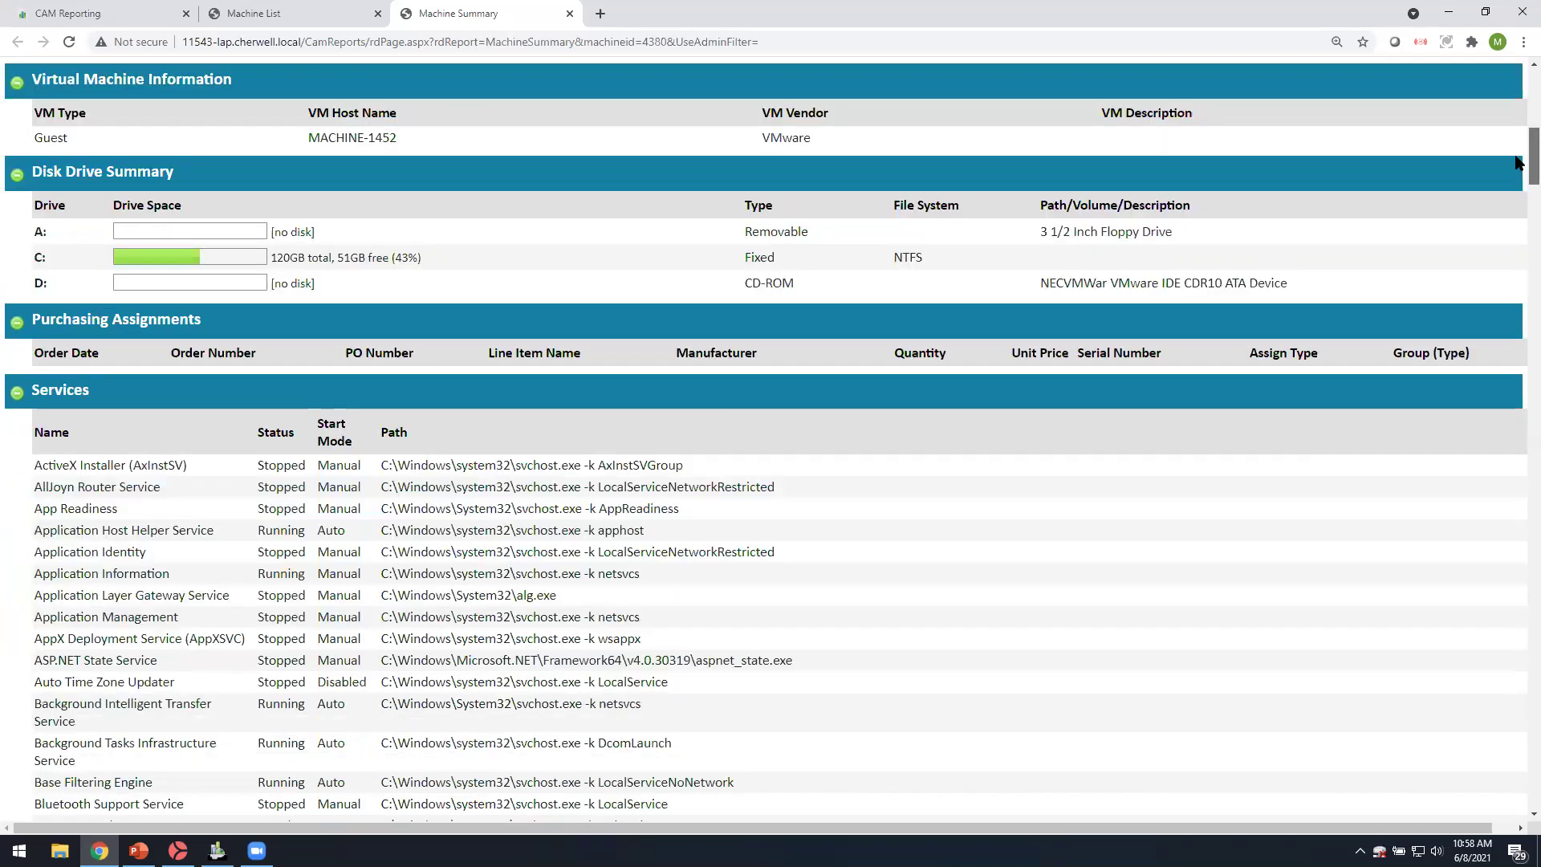
pyautogui.scroll(-1, 342, 294)
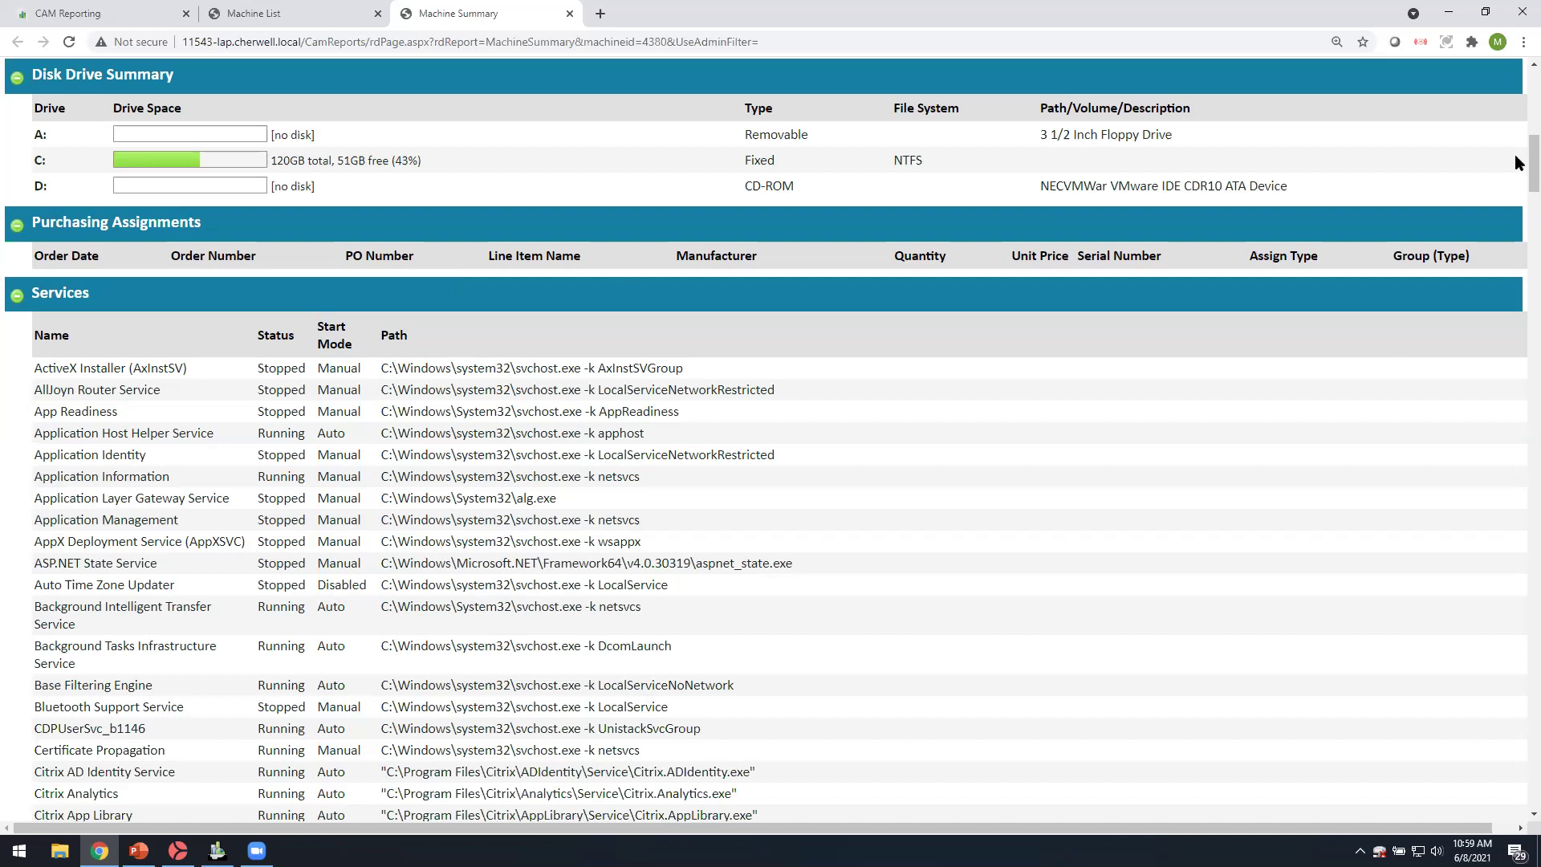
# Examine the list of services in the MACHINE-1220 summary
pyautogui.scroll(-8, 1517, 233)
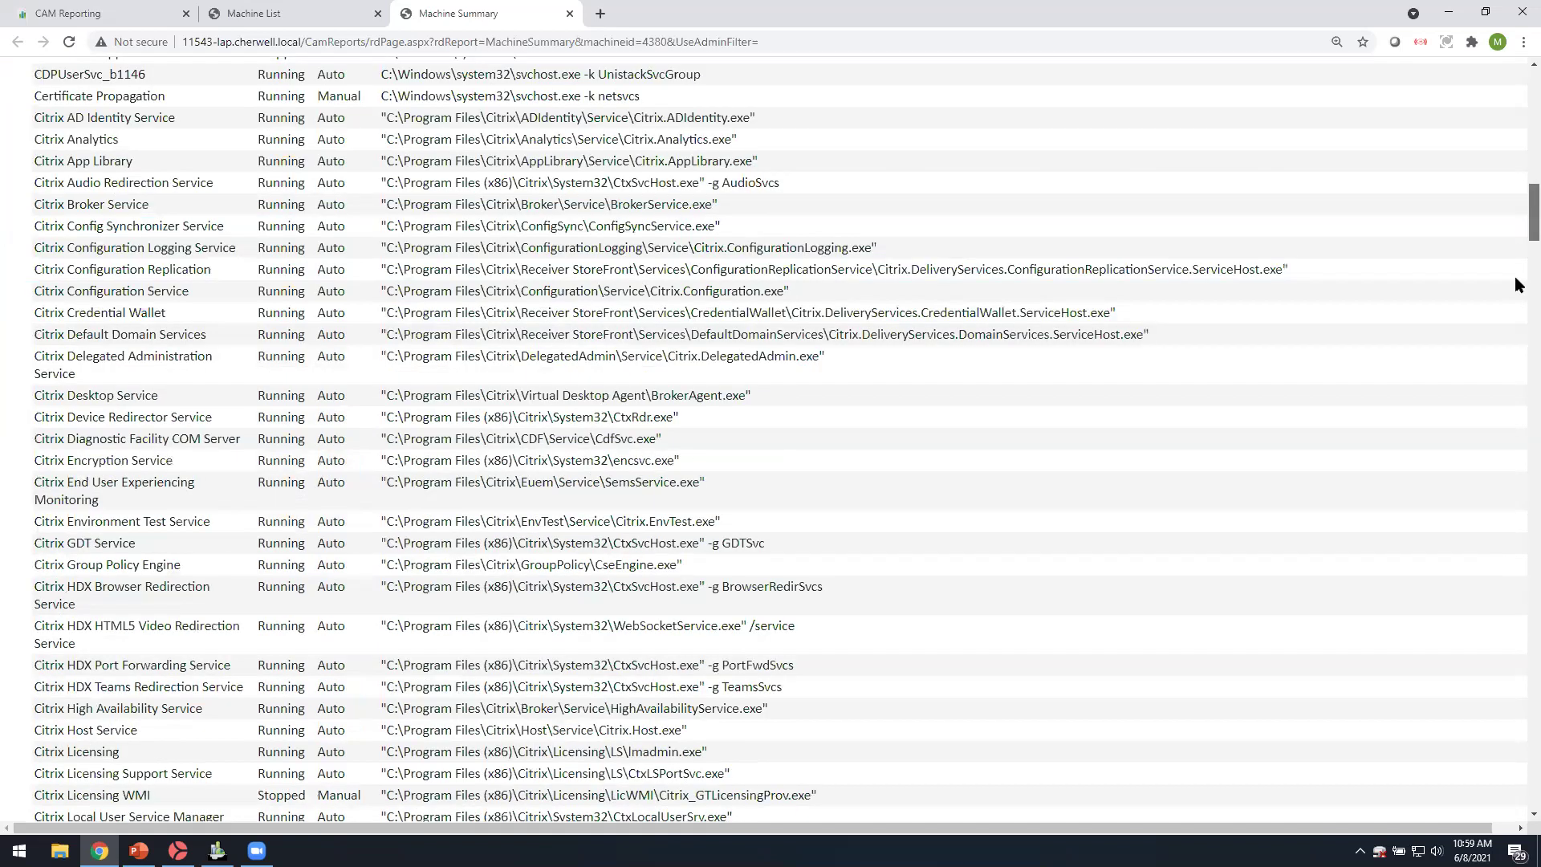
pyautogui.scroll(-8, 1517, 361)
pyautogui.scroll(-8, 1517, 481)
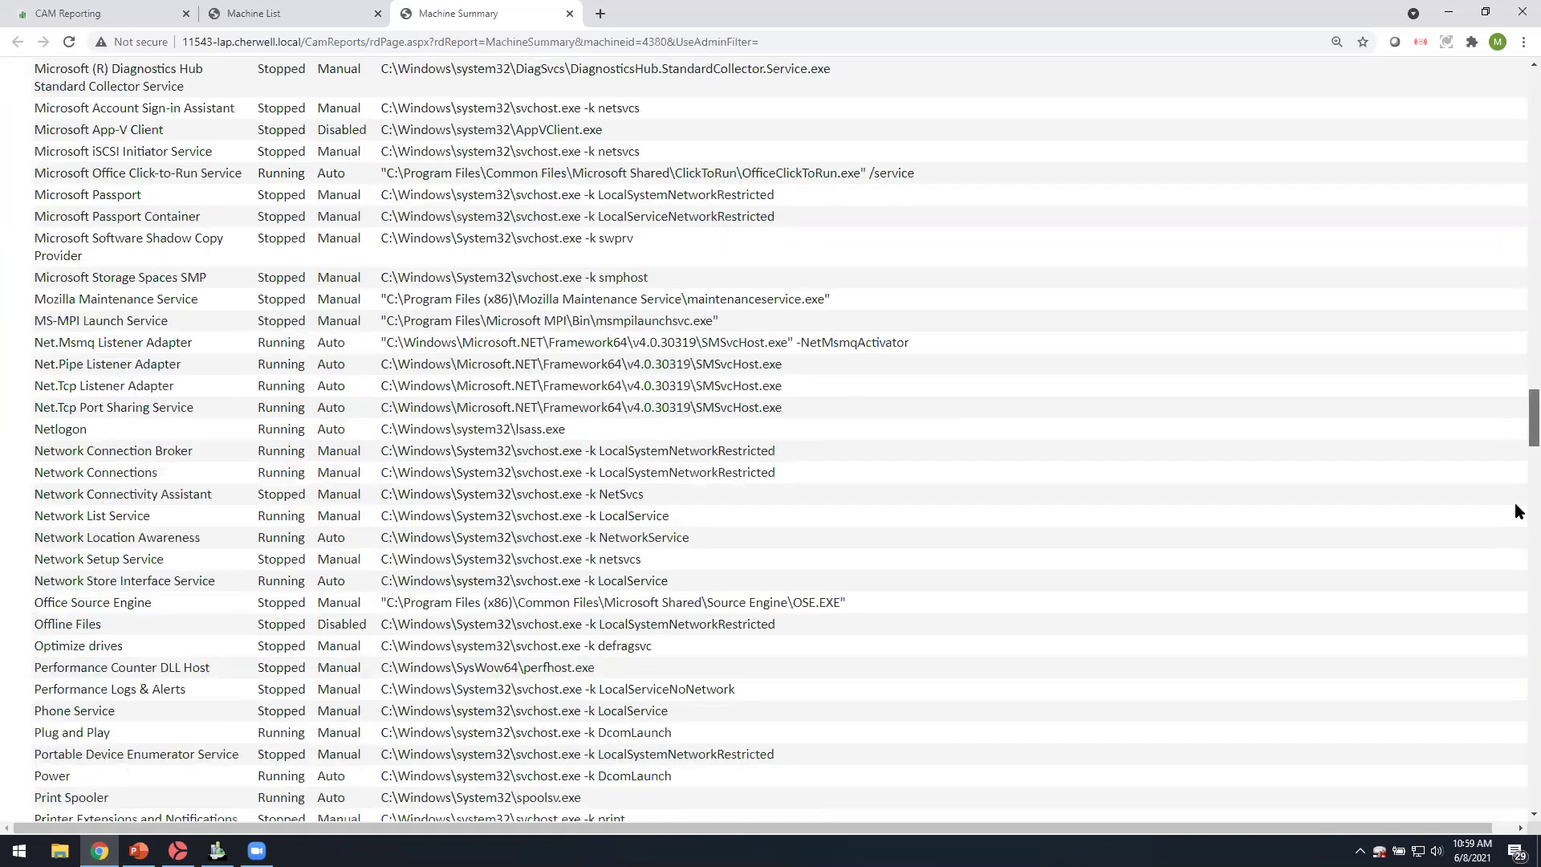
pyautogui.scroll(-8, 1517, 622)
pyautogui.scroll(-8, 1516, 695)
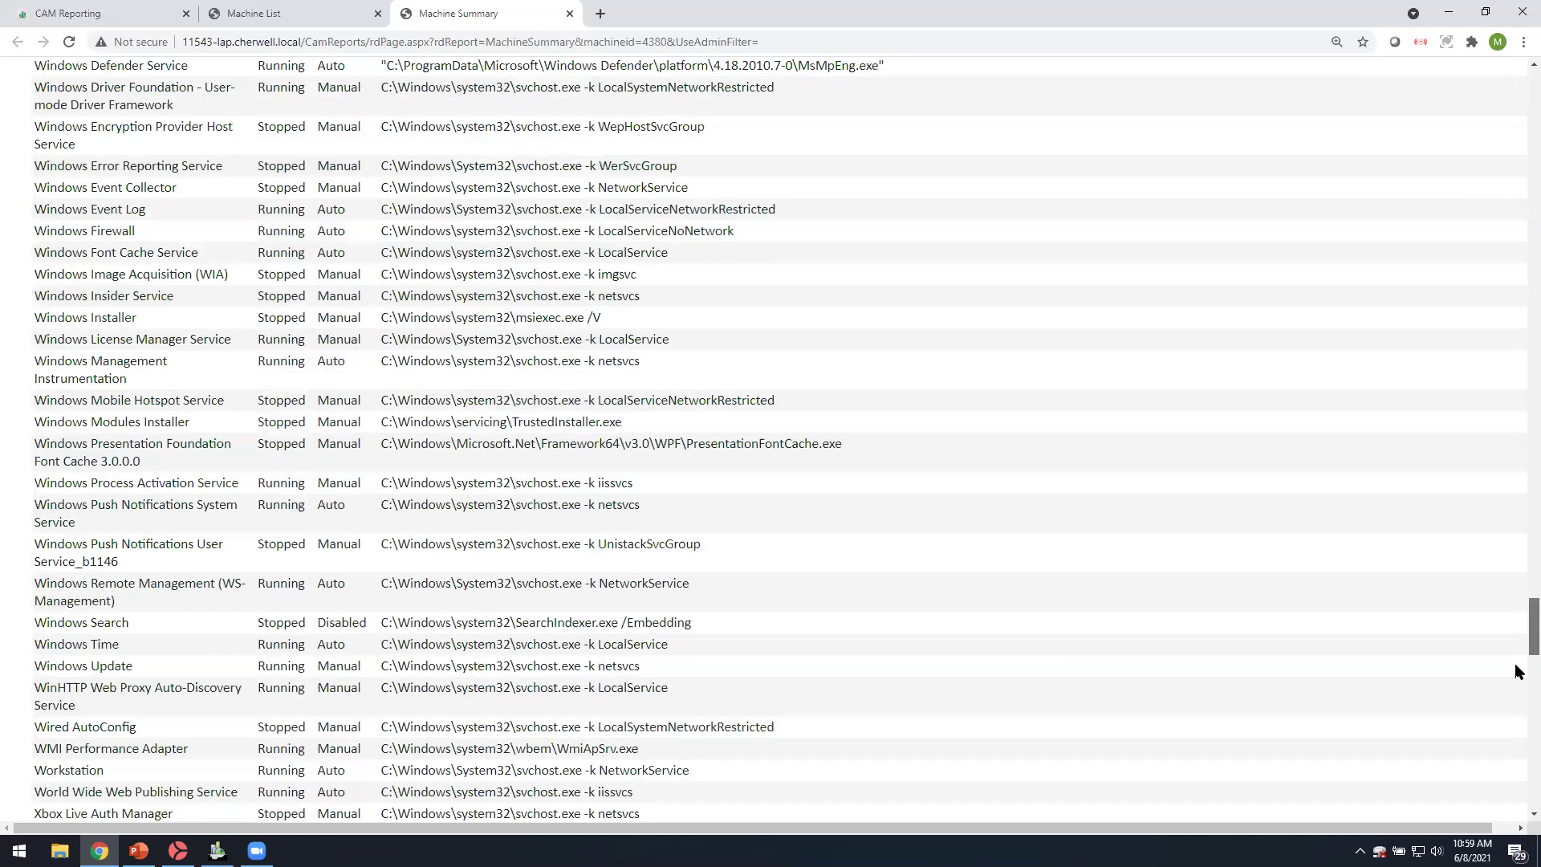
# Examine MACHINE-1220's network adapters, custom machine properties and application inventory
pyautogui.scroll(-8, 1516, 671)
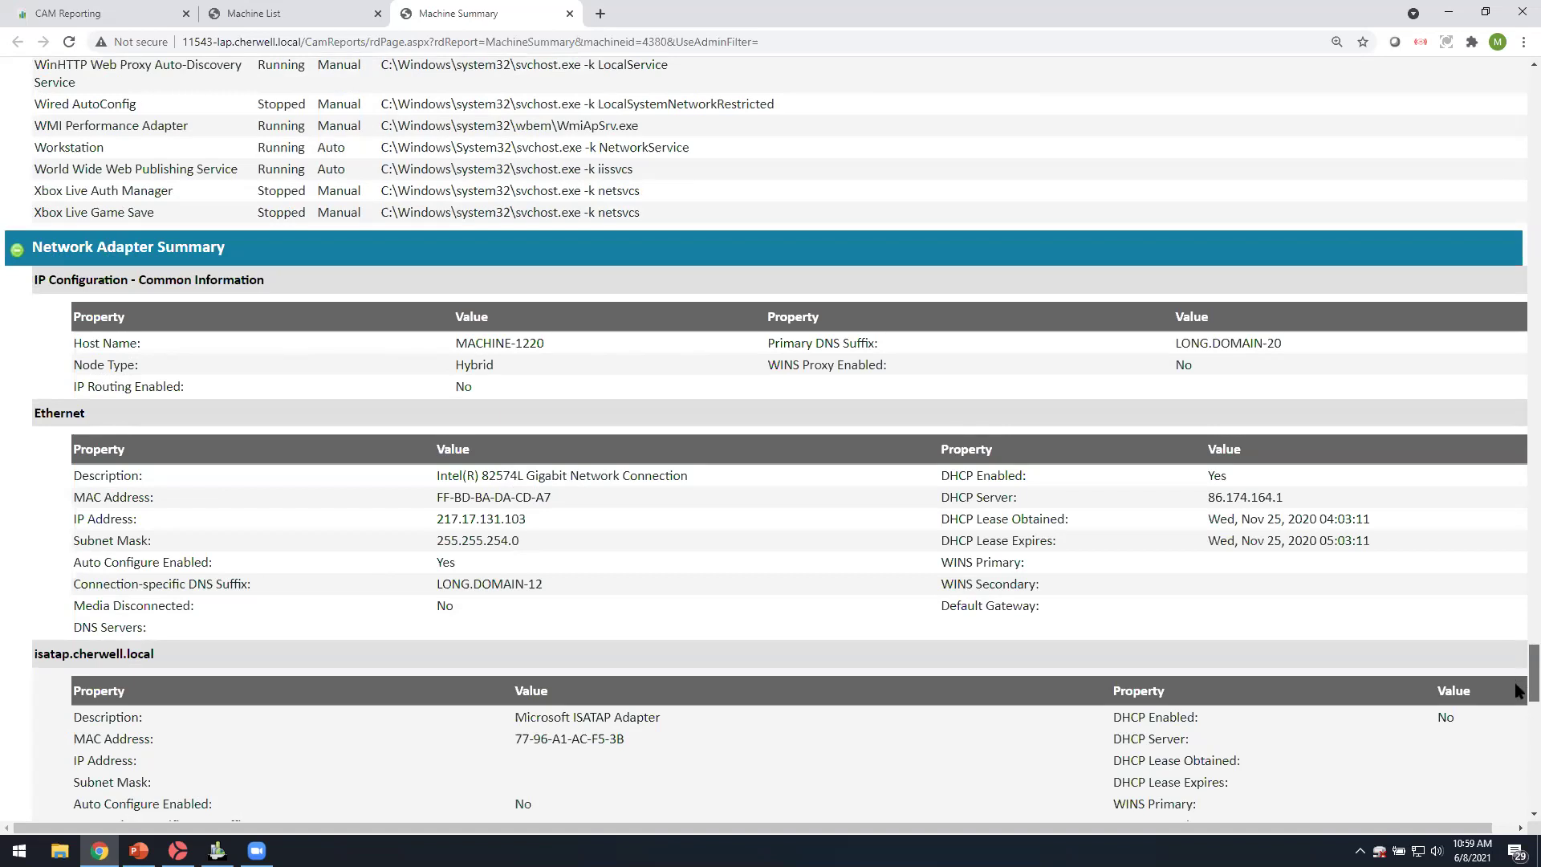
pyautogui.scroll(-3, 1517, 688)
pyautogui.scroll(-3, 1517, 704)
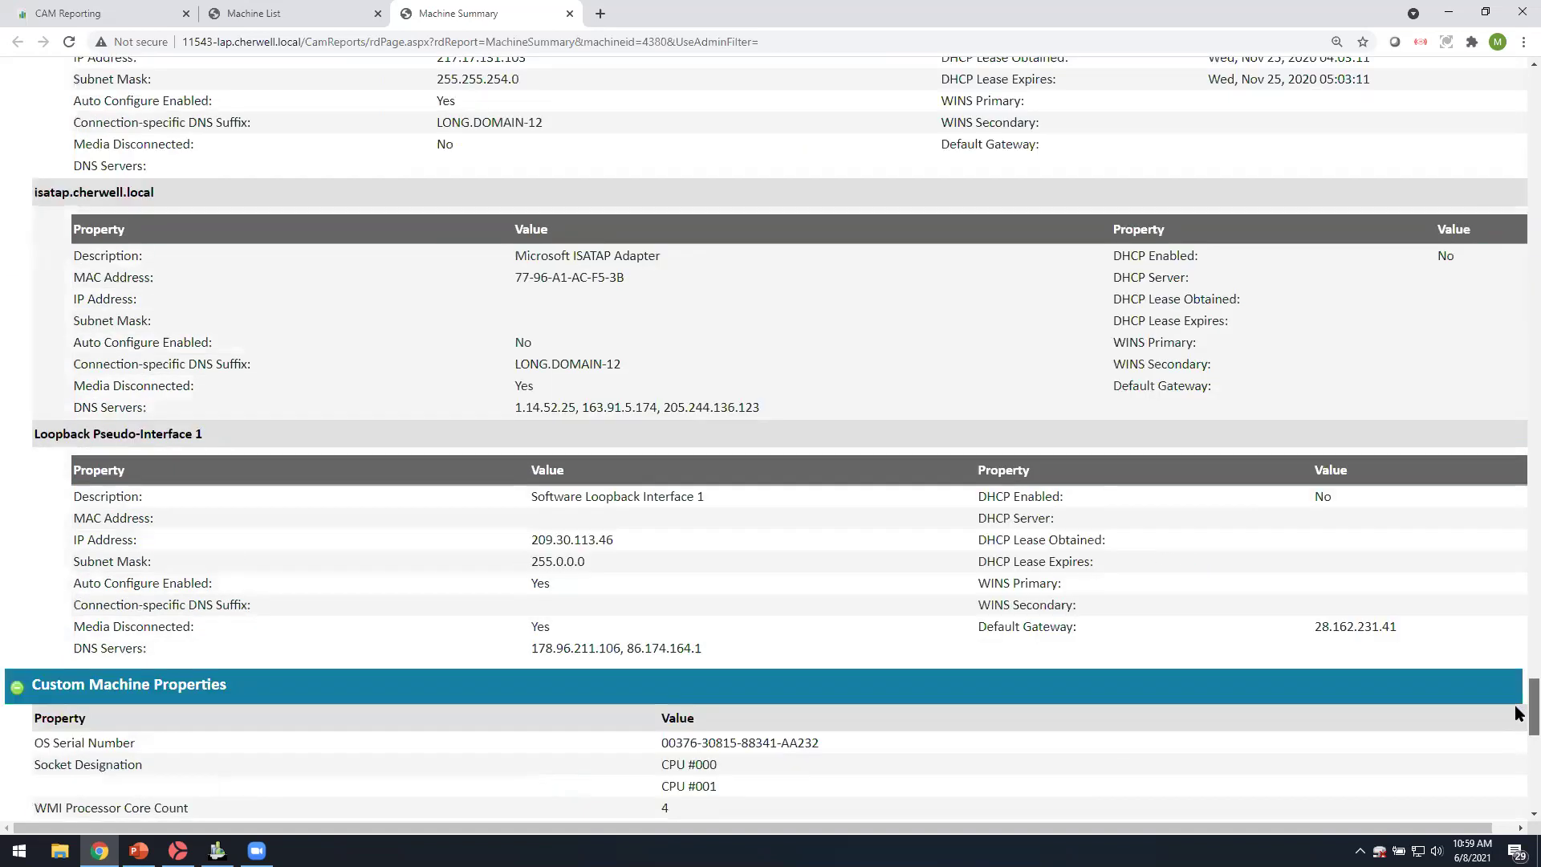
pyautogui.scroll(-3, 1517, 715)
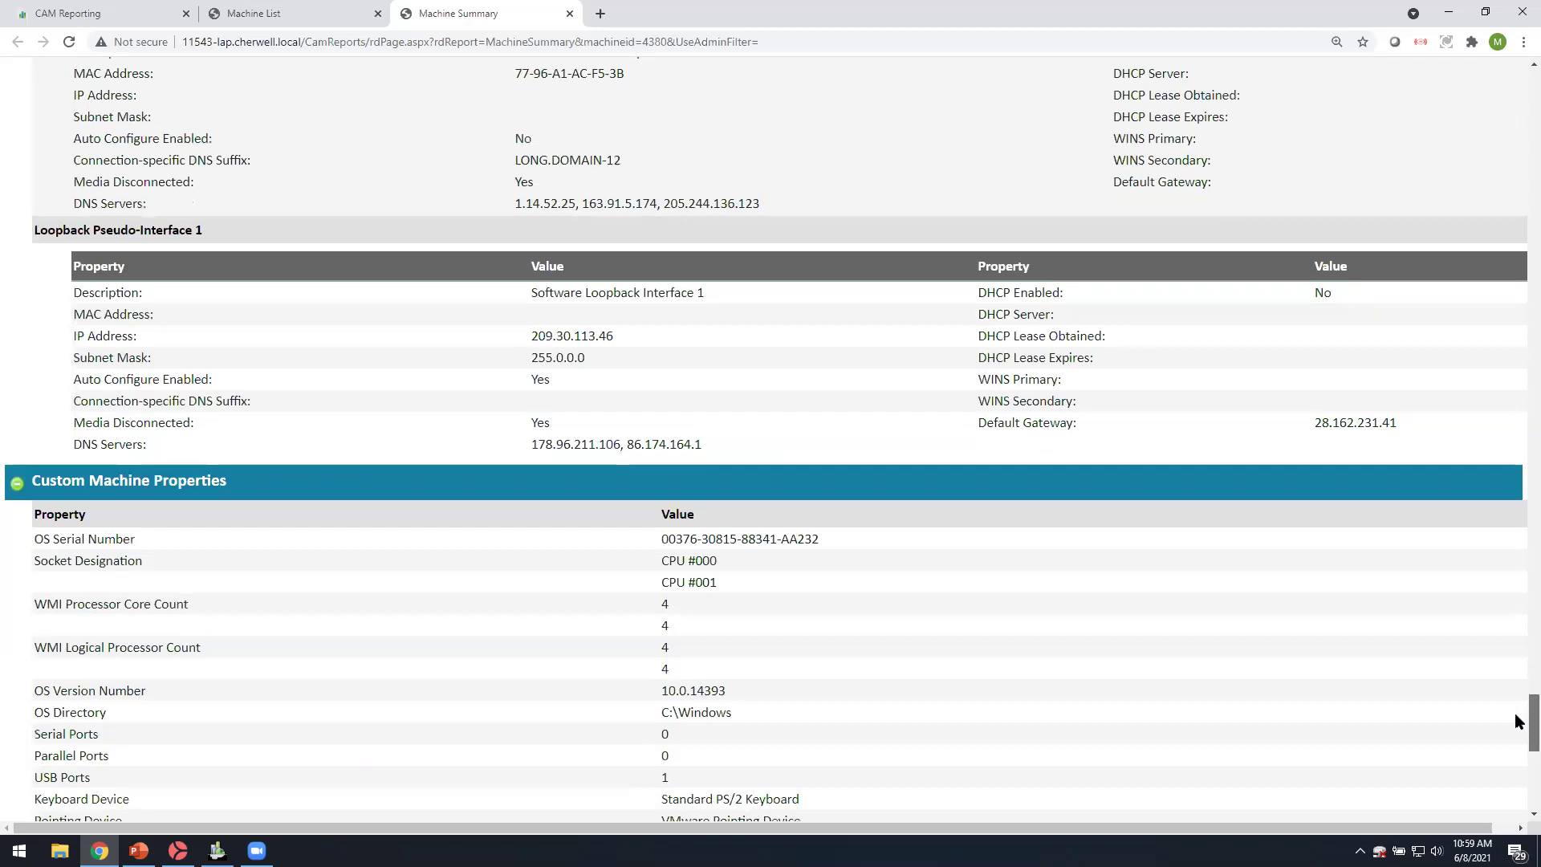
pyautogui.scroll(-4, 1515, 727)
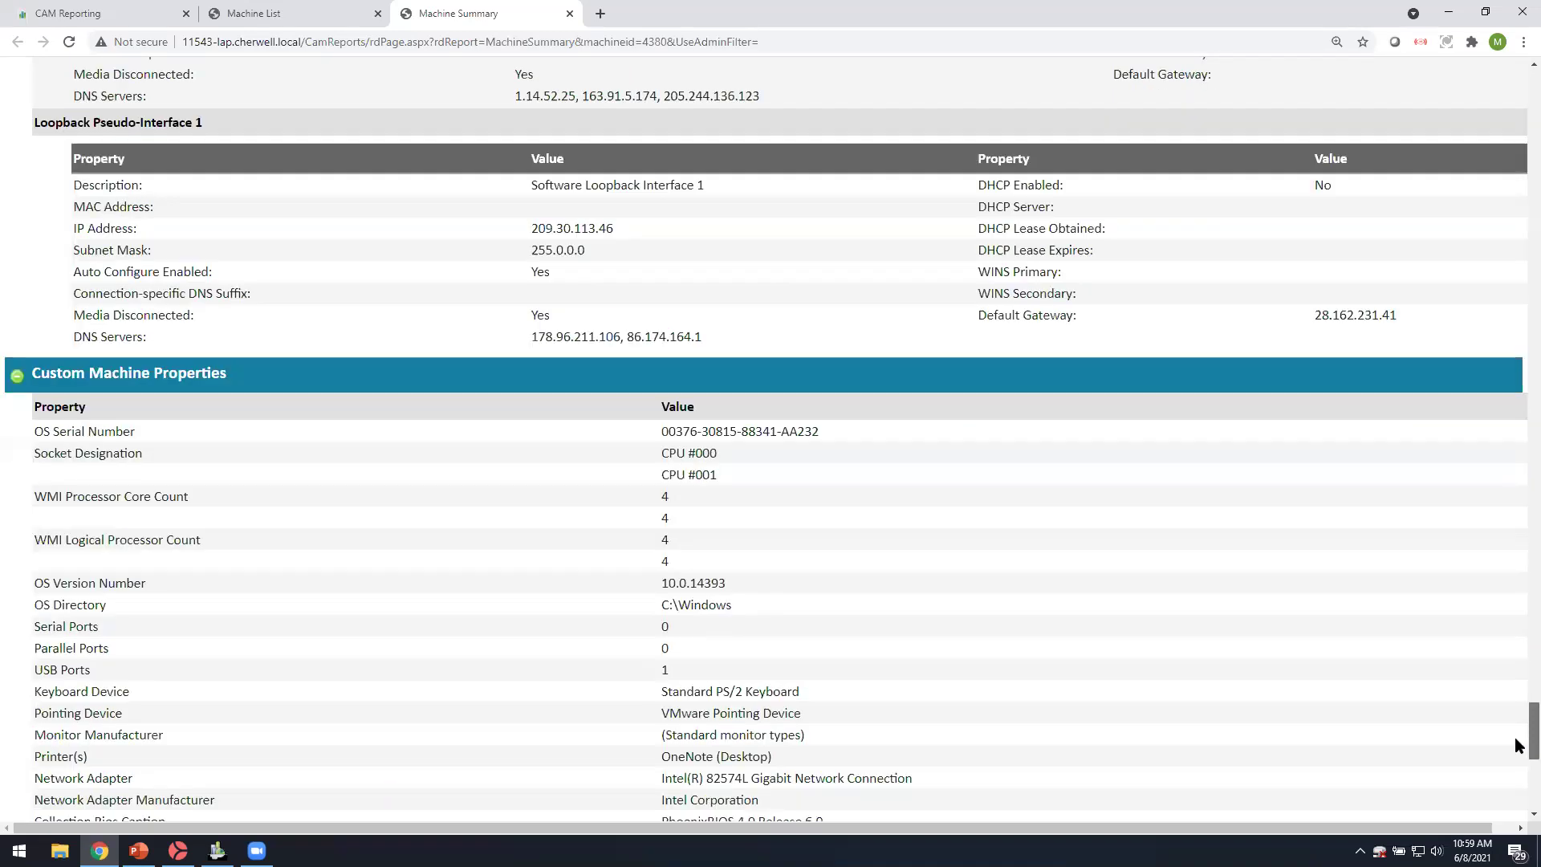
pyautogui.scroll(-5, 1517, 759)
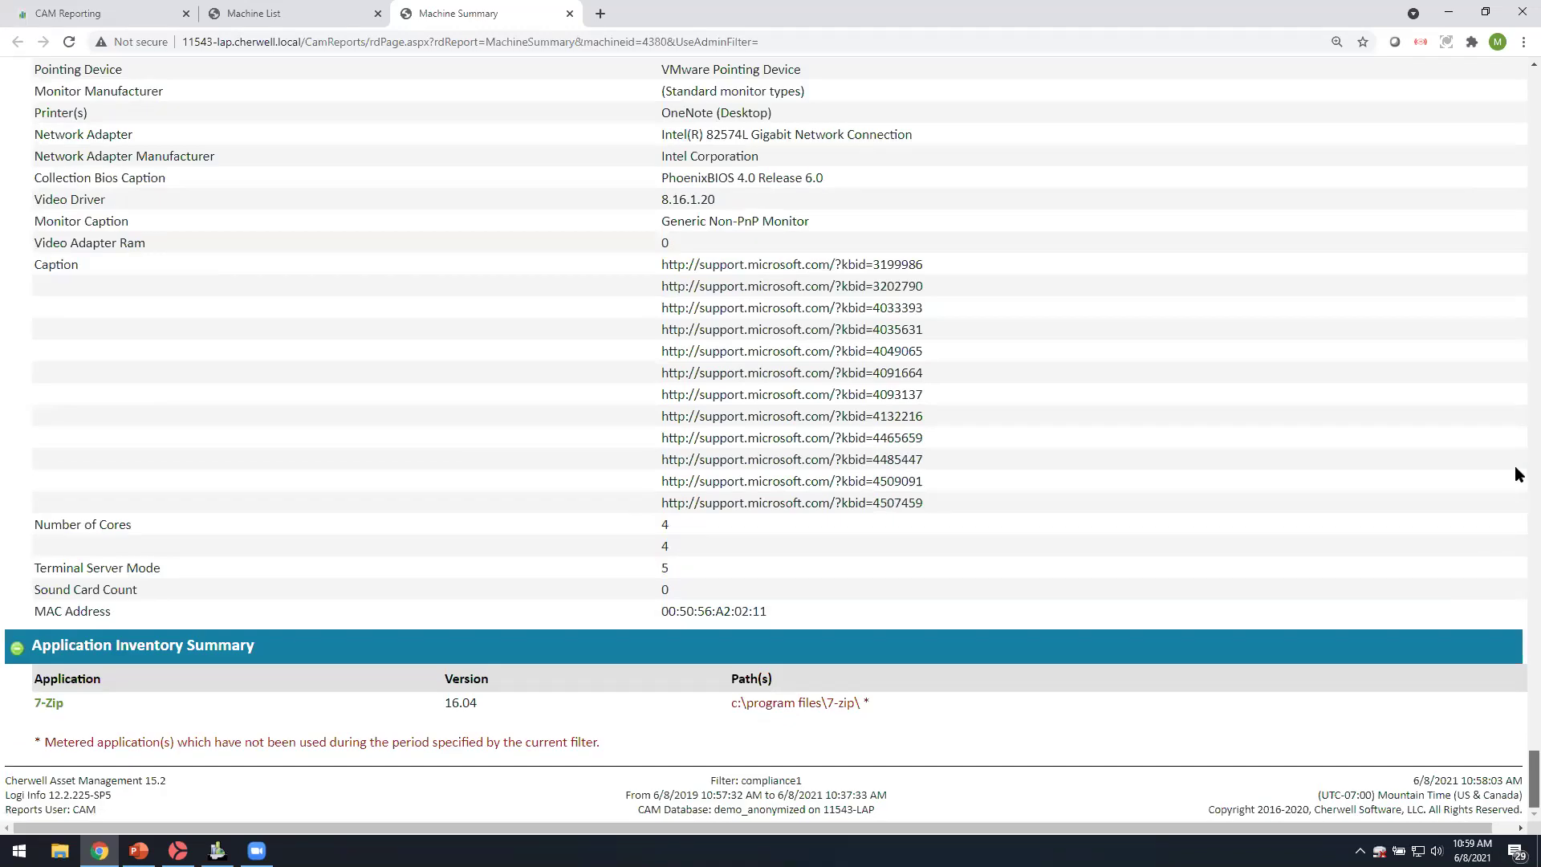
# Close the MACHINE-1220 summary and the Machine List report to return to the report list
pyautogui.click(1518, 120)
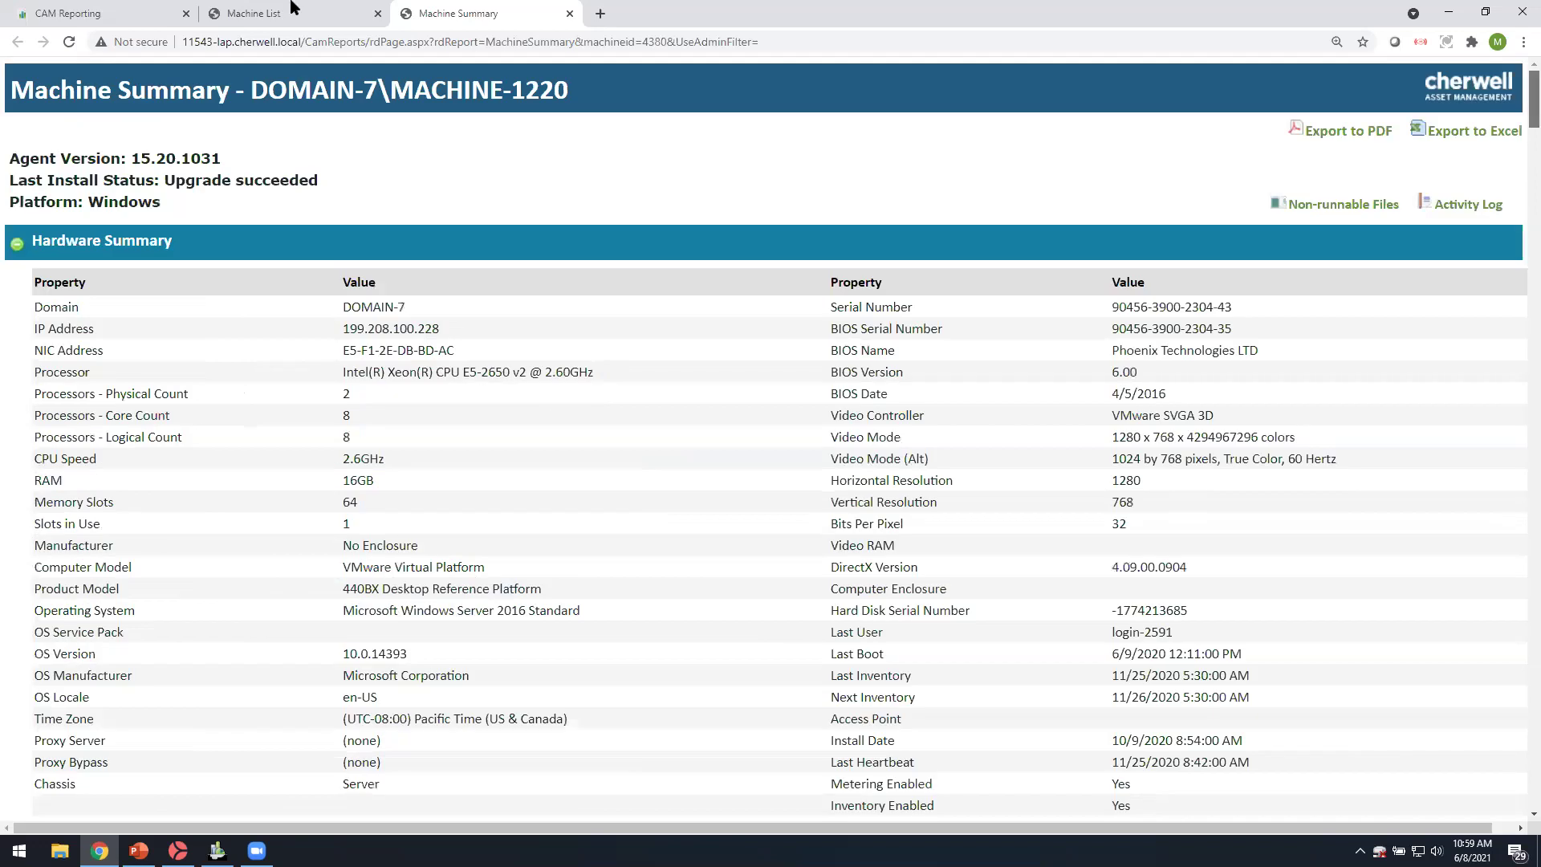
pyautogui.click(570, 14)
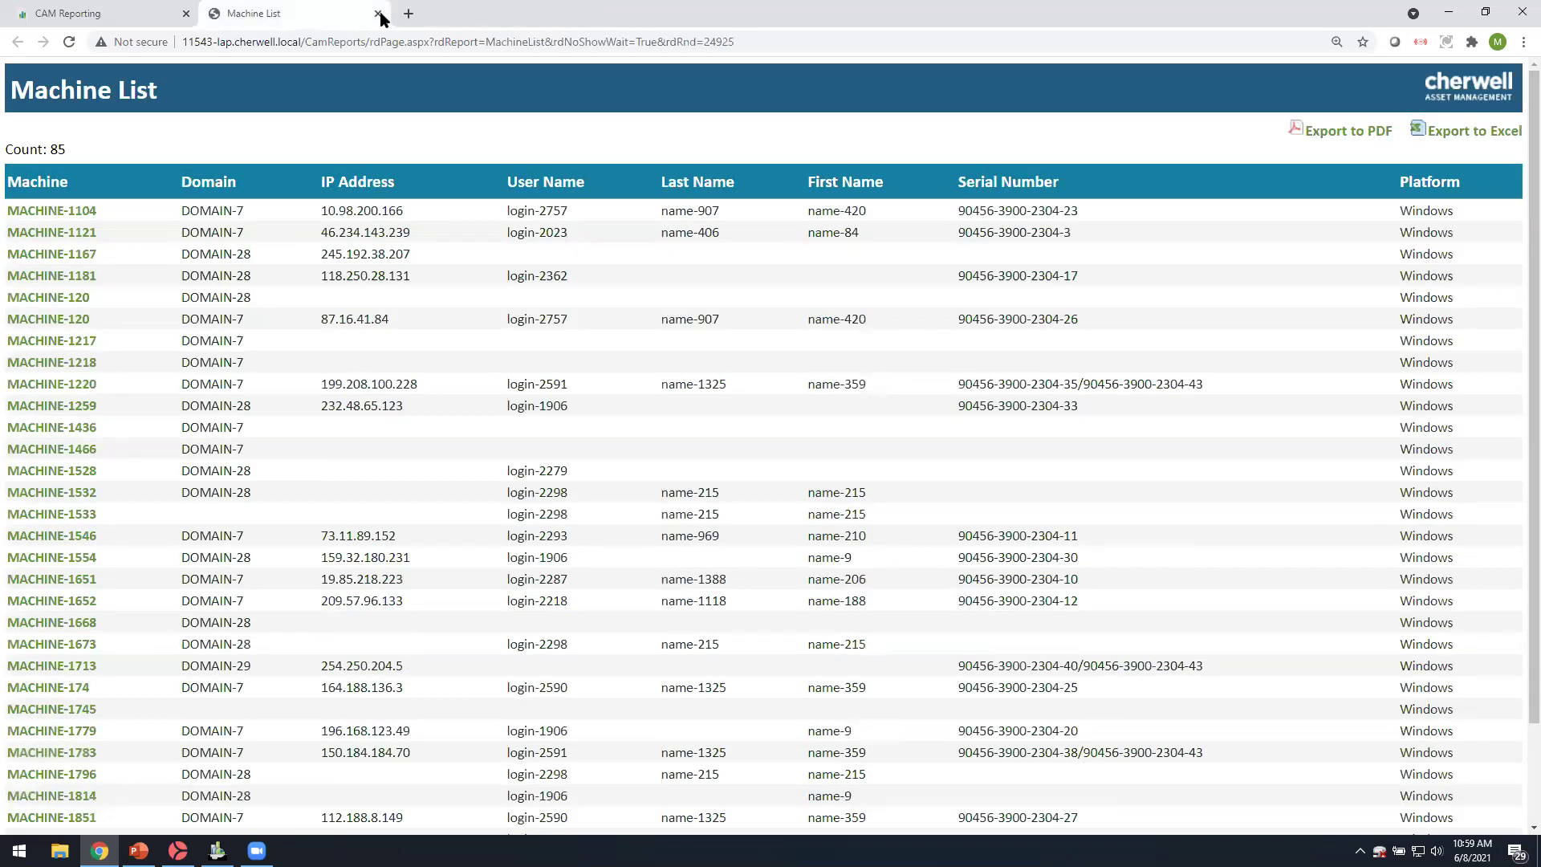
pyautogui.hotkey('ctrl', 'w')
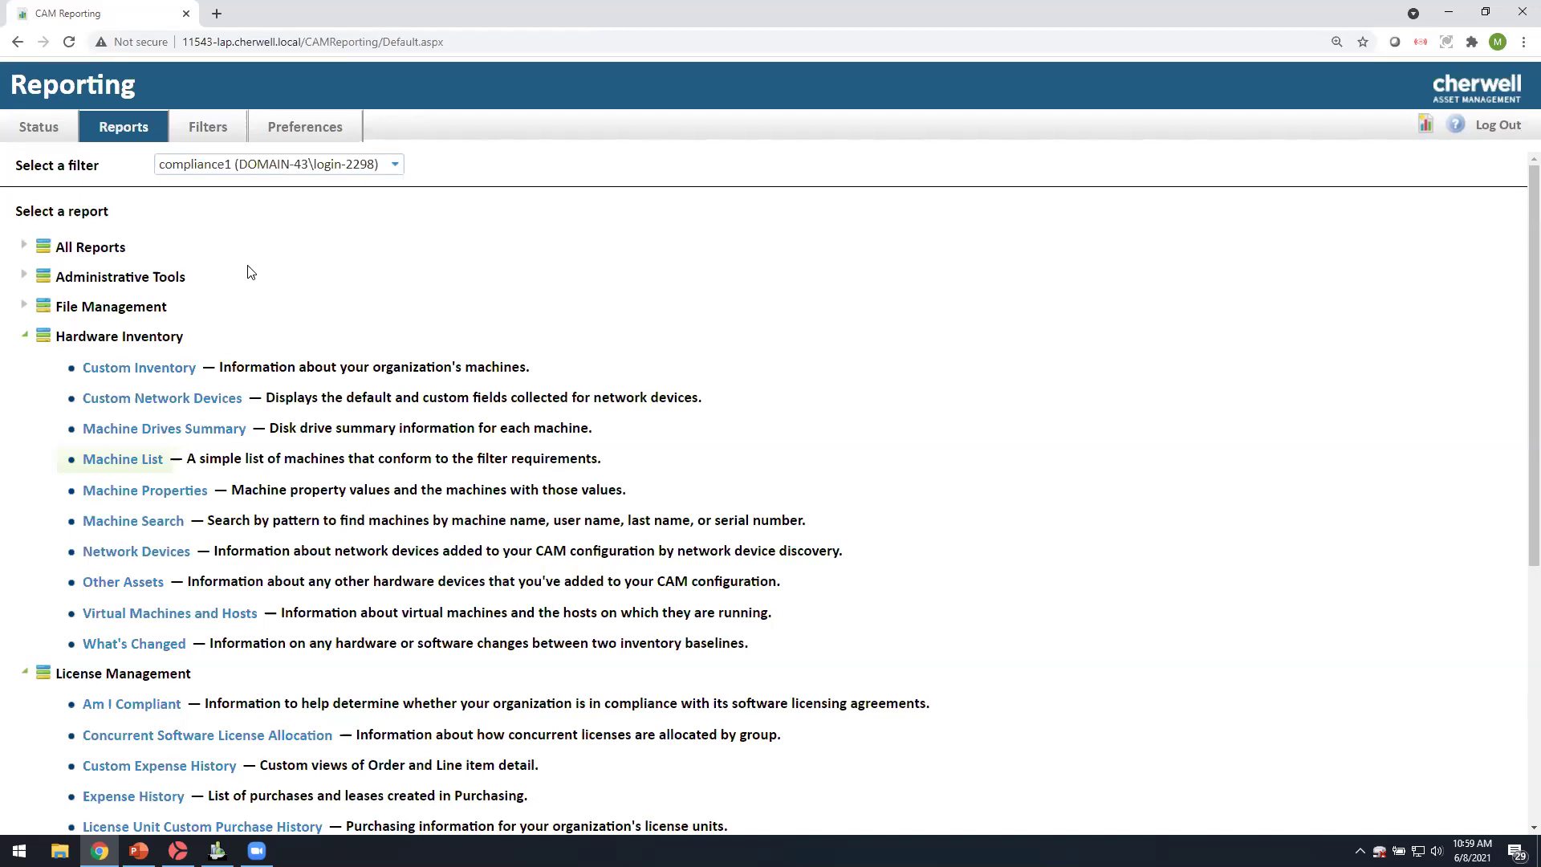
# Open the 7-Zip license unit from the Am I Compliant report and check the installation details of version 15.14
pyautogui.click(129, 706)
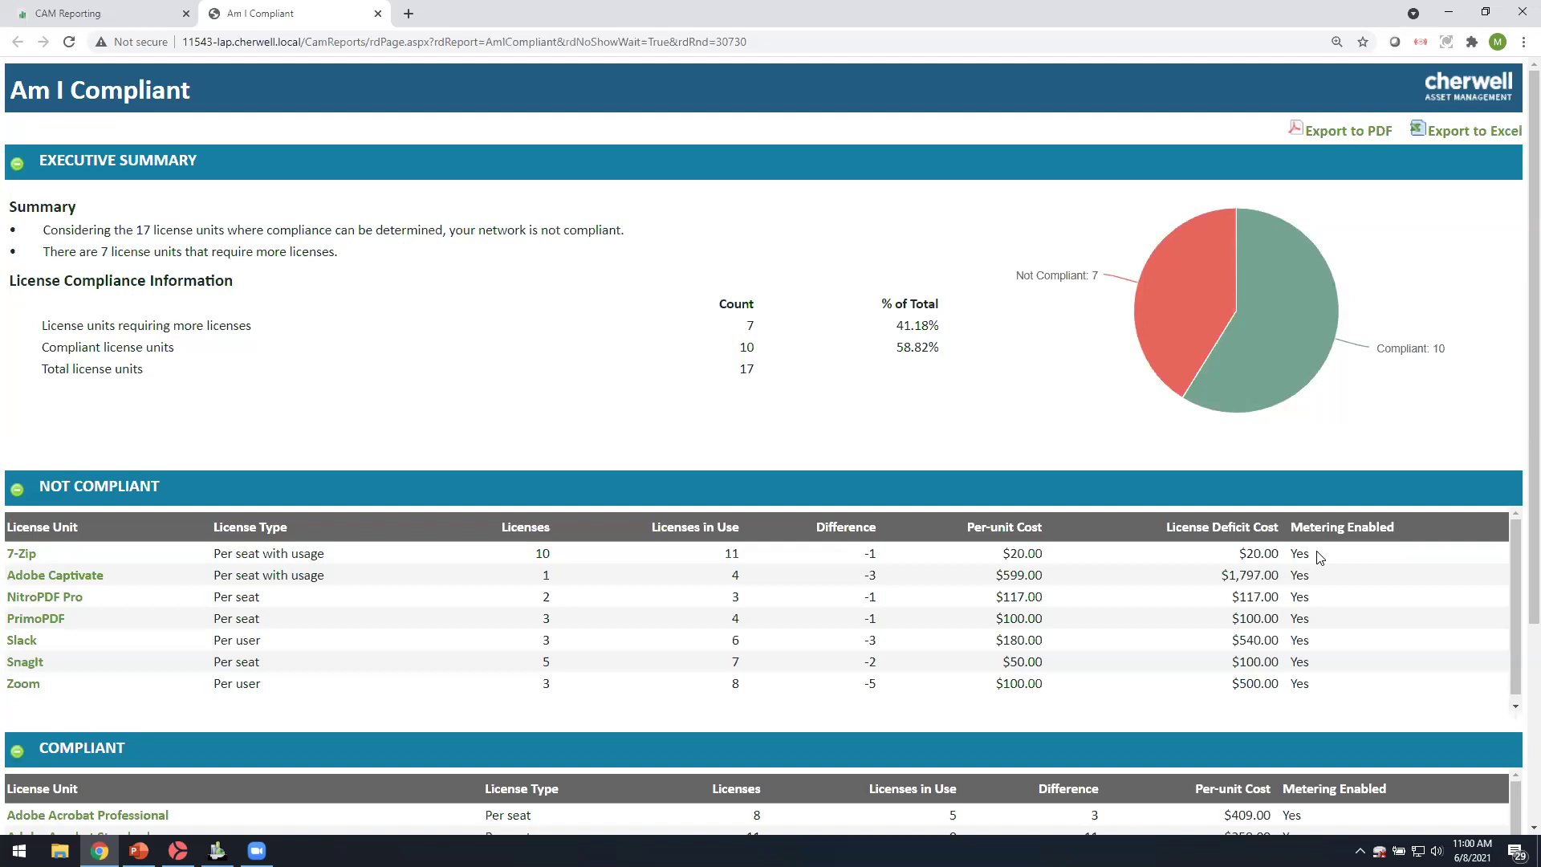
pyautogui.click(24, 555)
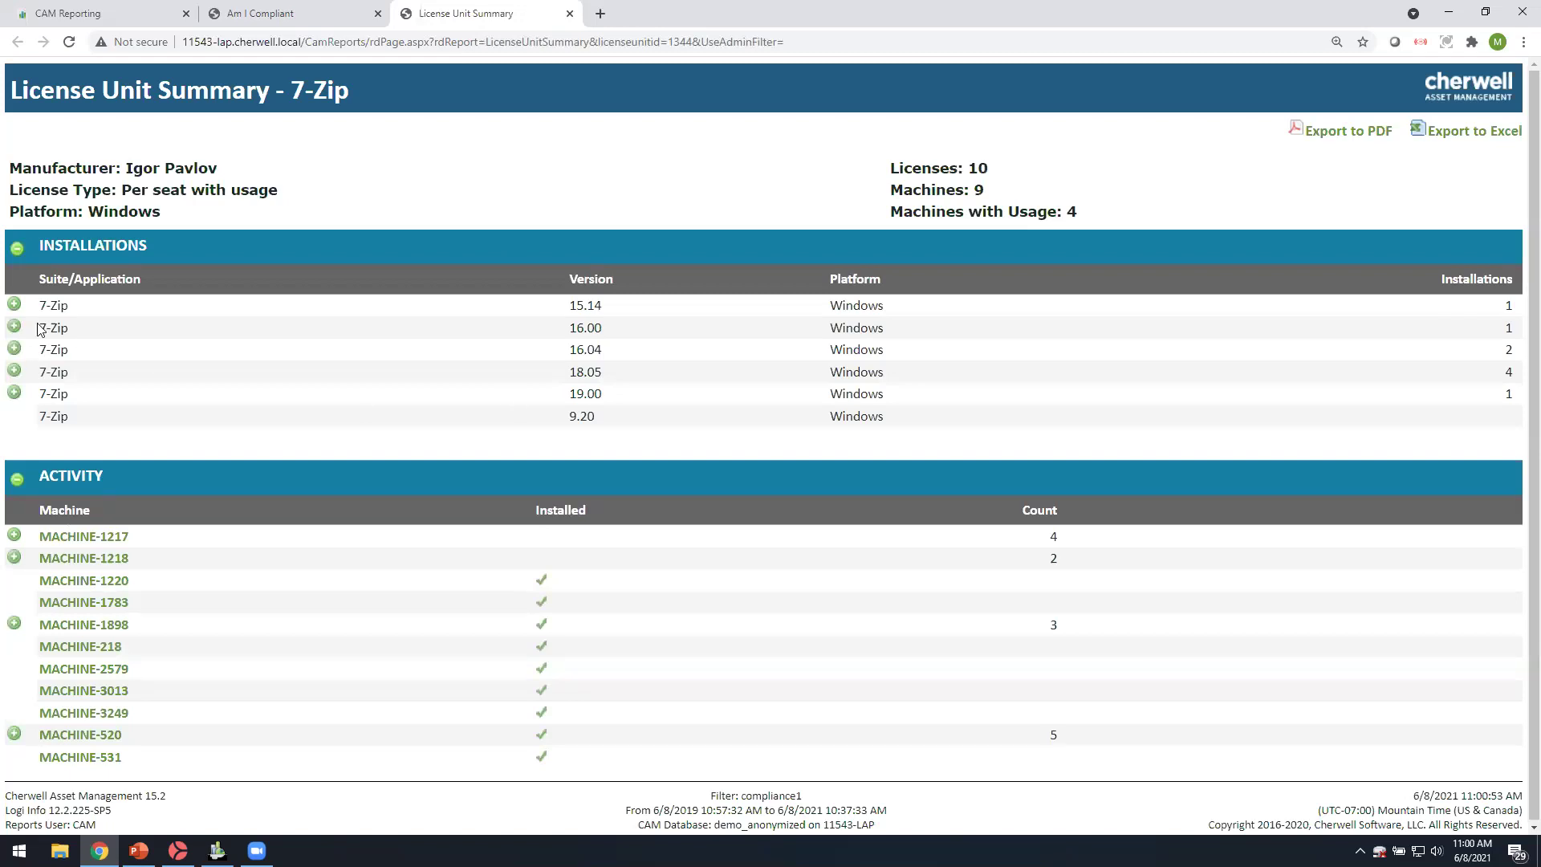
pyautogui.click(15, 305)
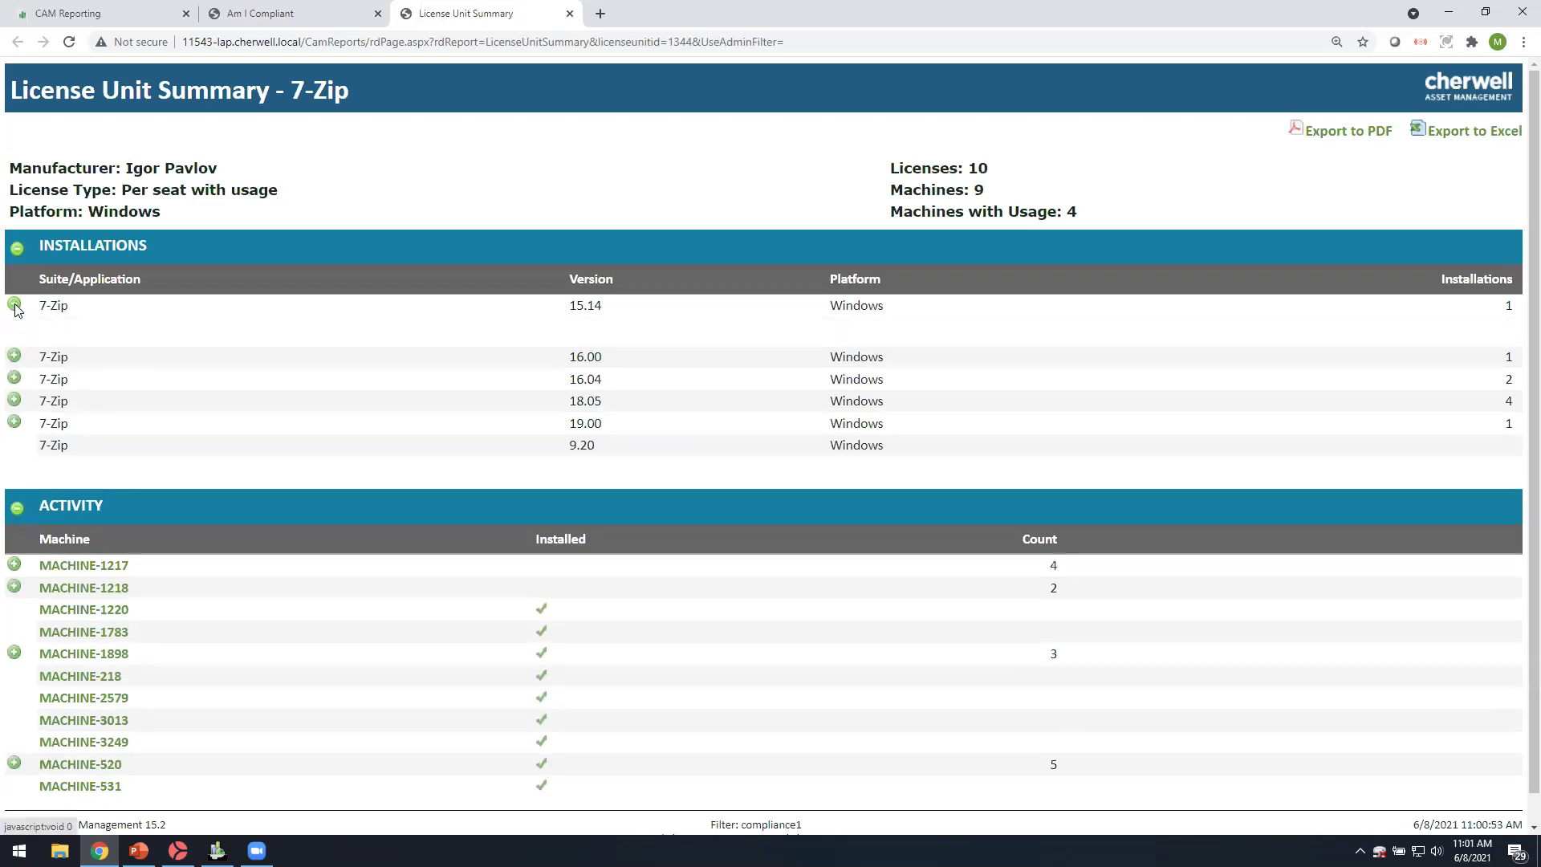
pyautogui.click(15, 306)
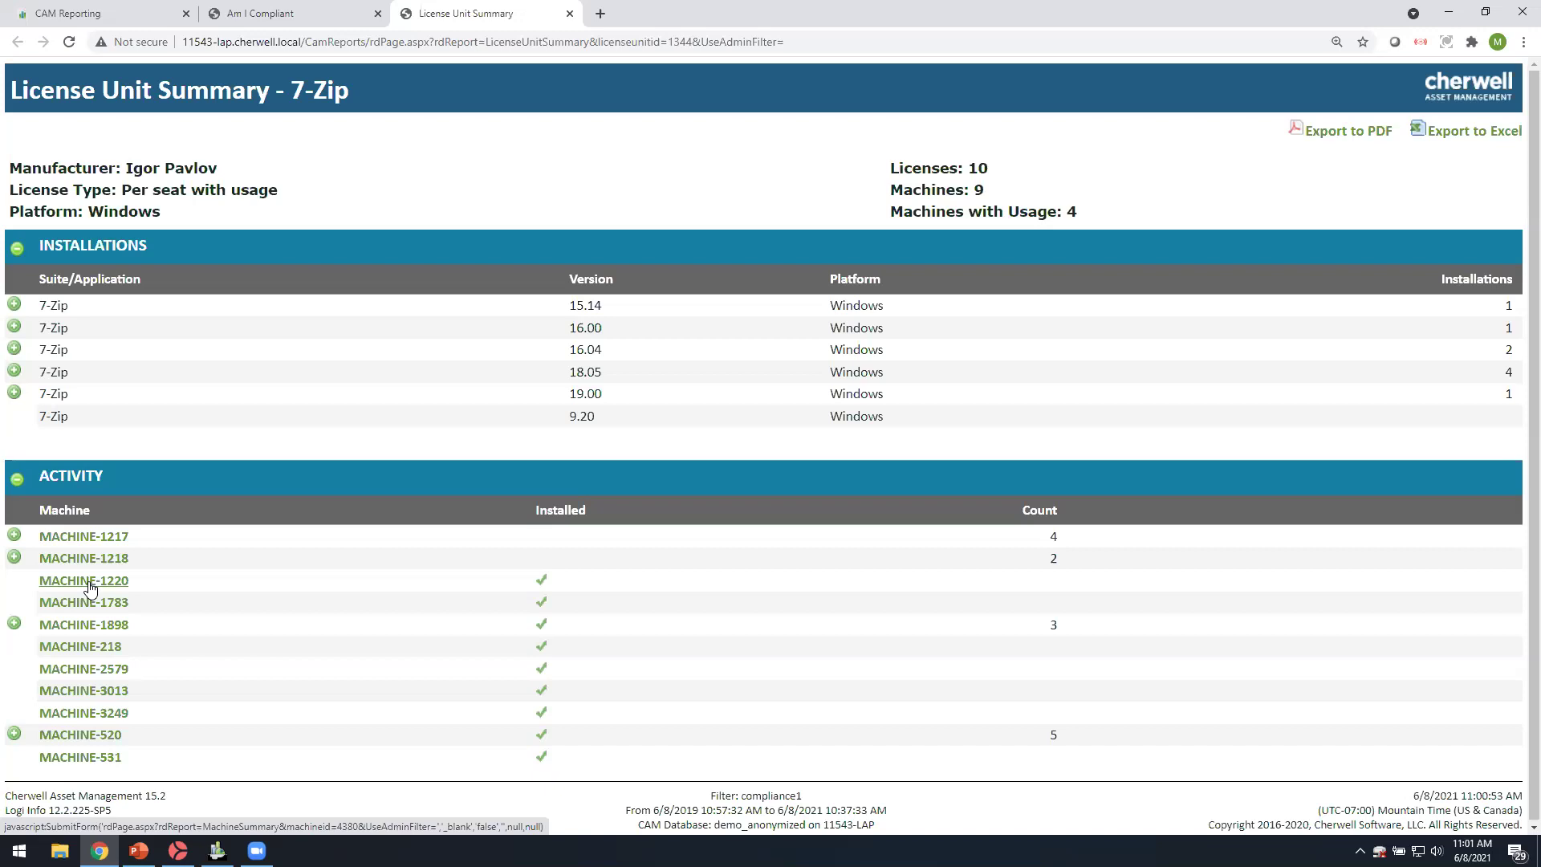
# Check MACHINE-1217's 7-Zip usage activity and close the License Unit Summary
pyautogui.click(14, 536)
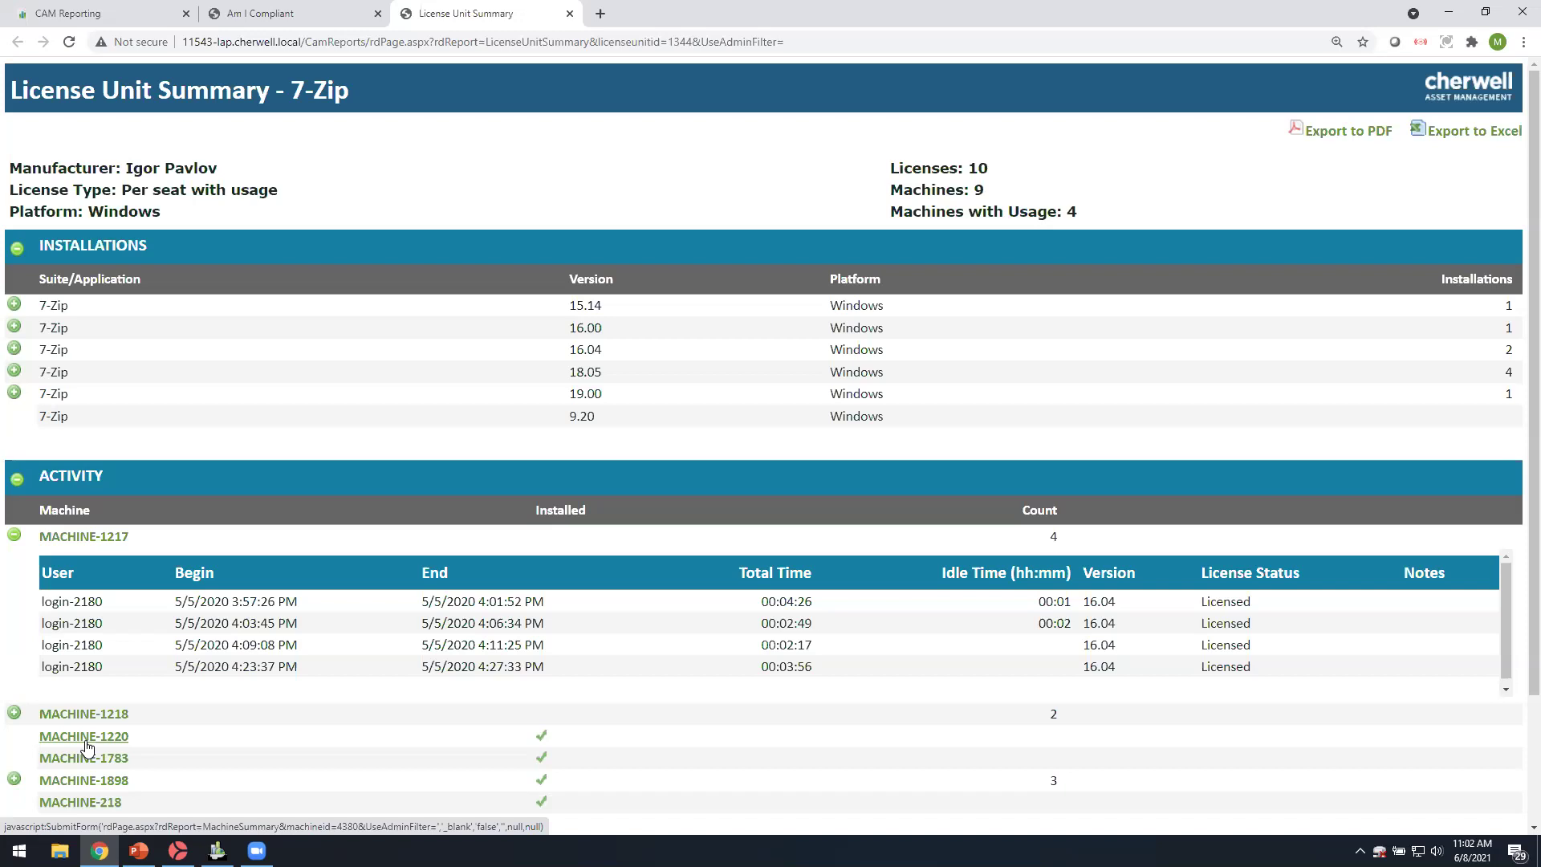
pyautogui.click(15, 535)
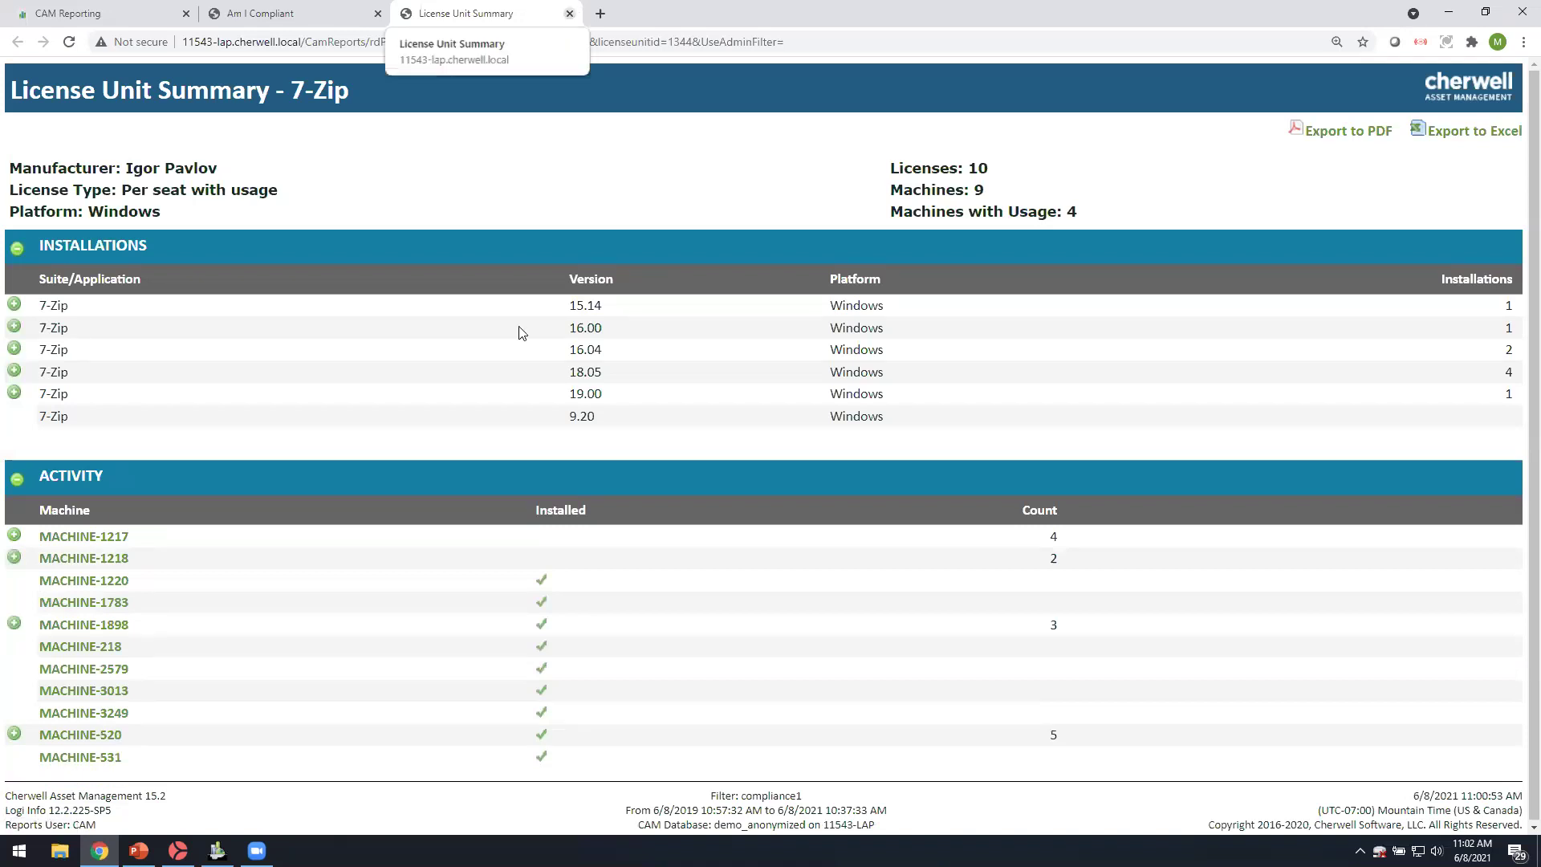
pyautogui.click(569, 14)
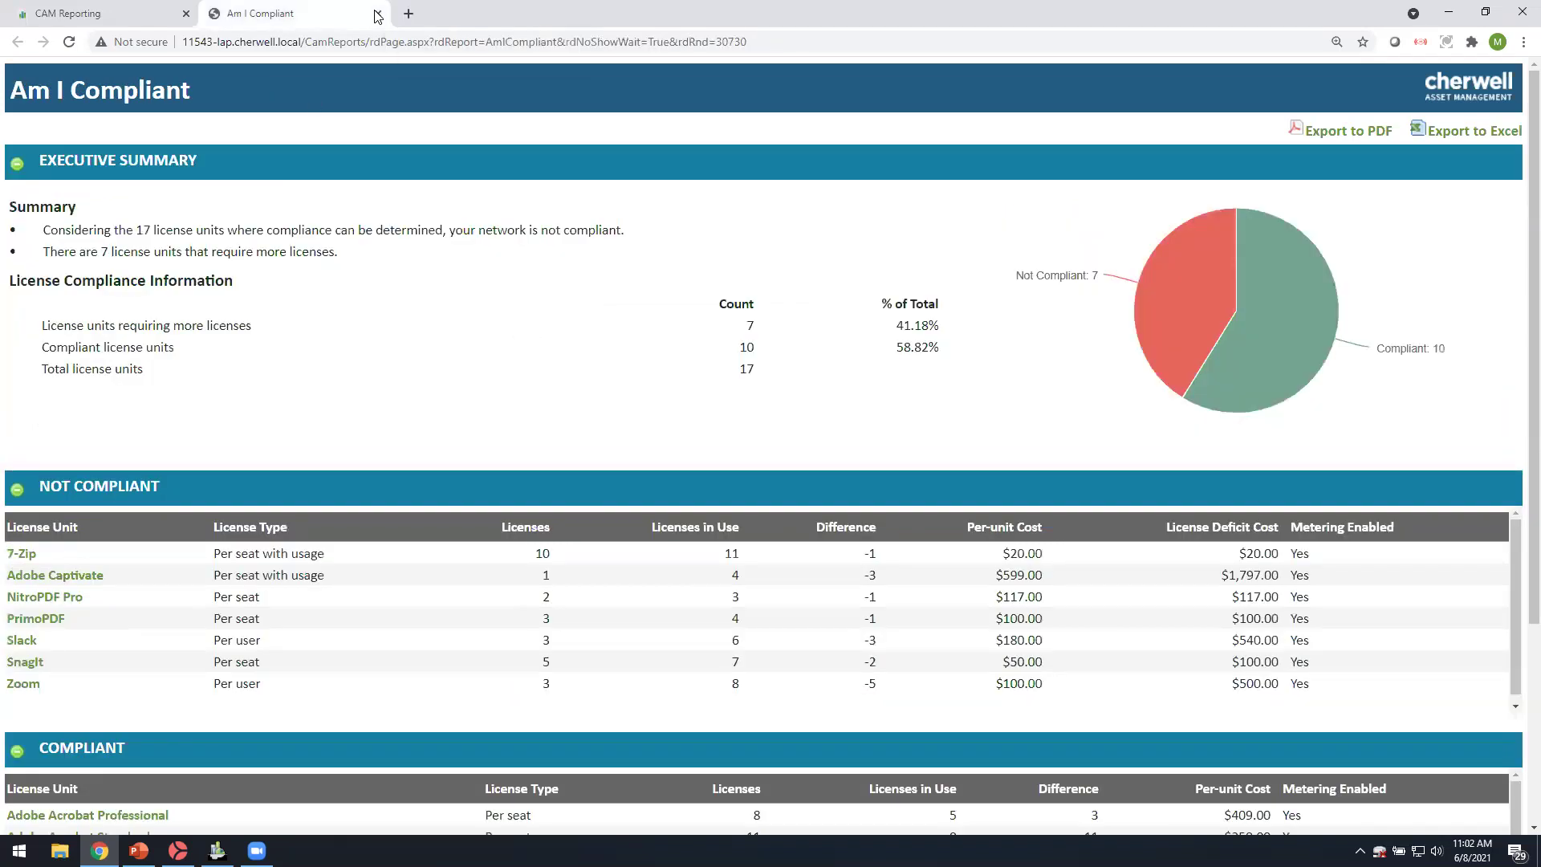
# Close Am I Compliant, check the machines PrimoPDF was added to in the What's Changed report, and close that report
pyautogui.click(376, 16)
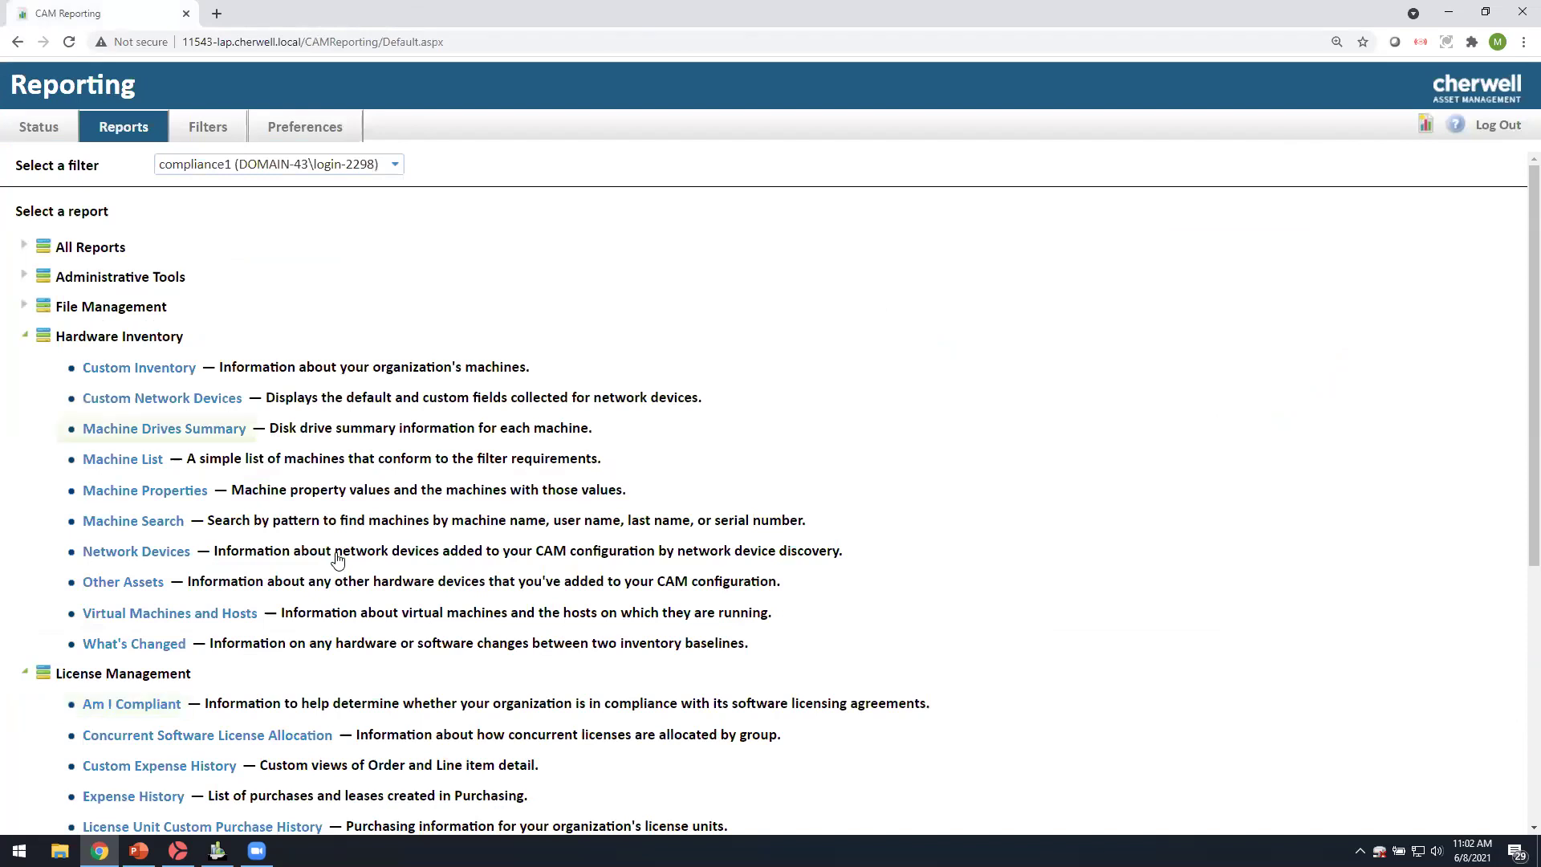
pyautogui.click(146, 644)
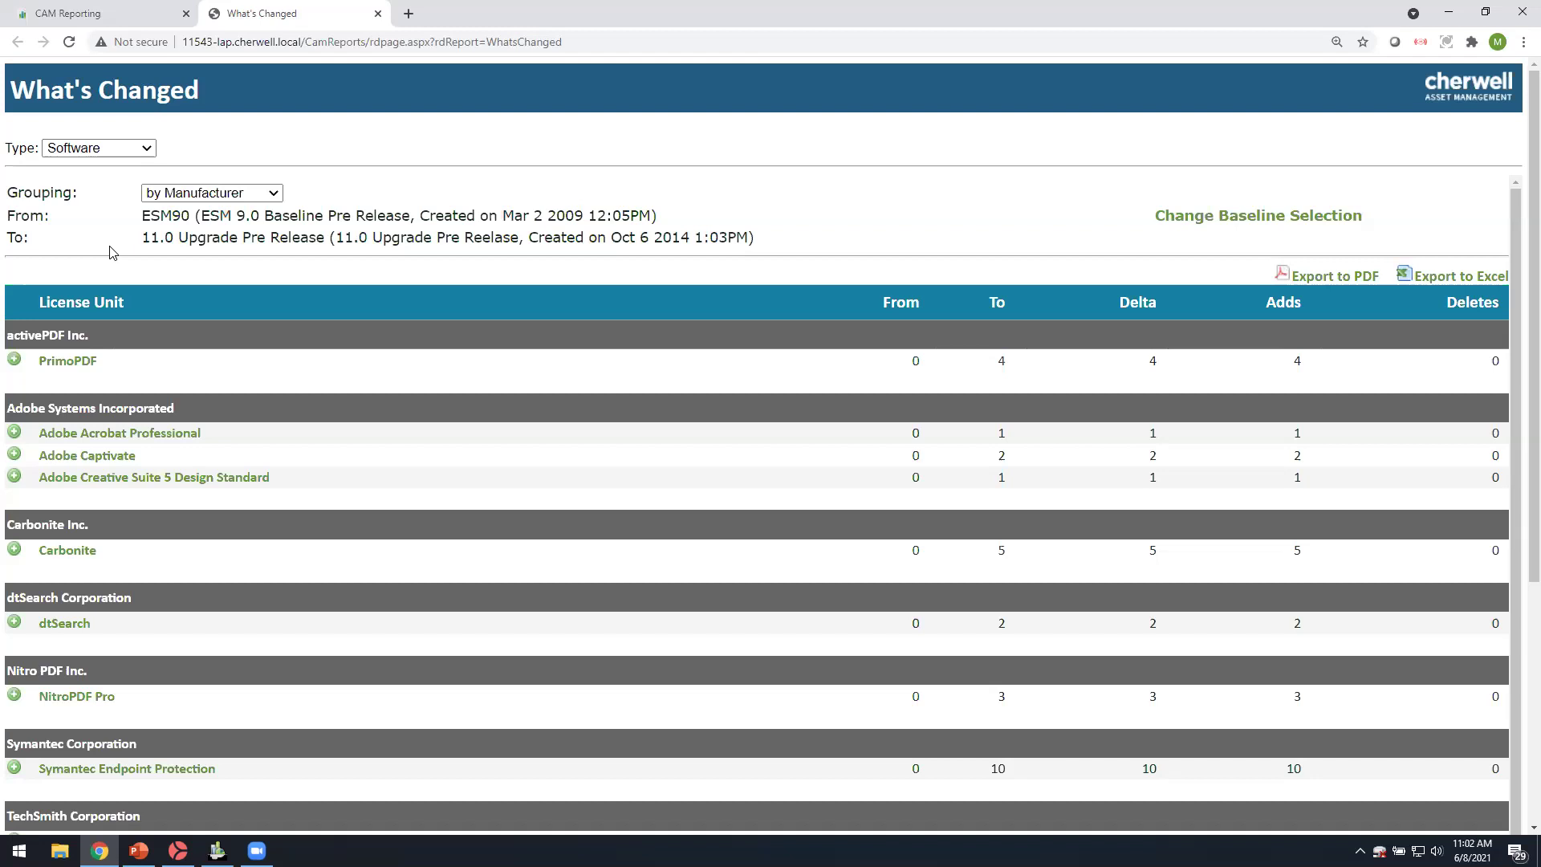
pyautogui.click(152, 151)
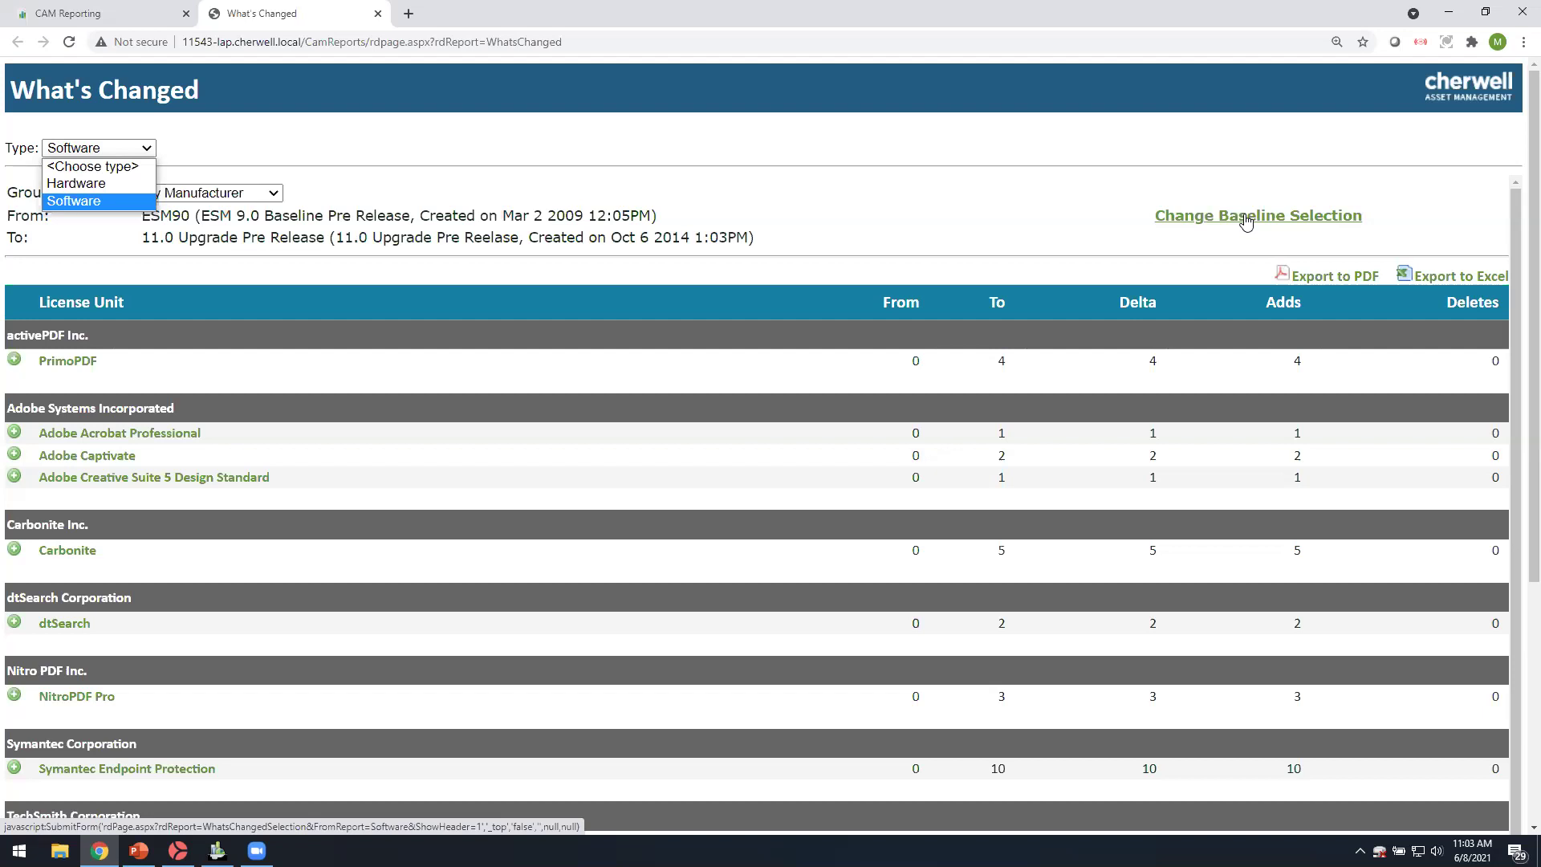
pyautogui.click(14, 361)
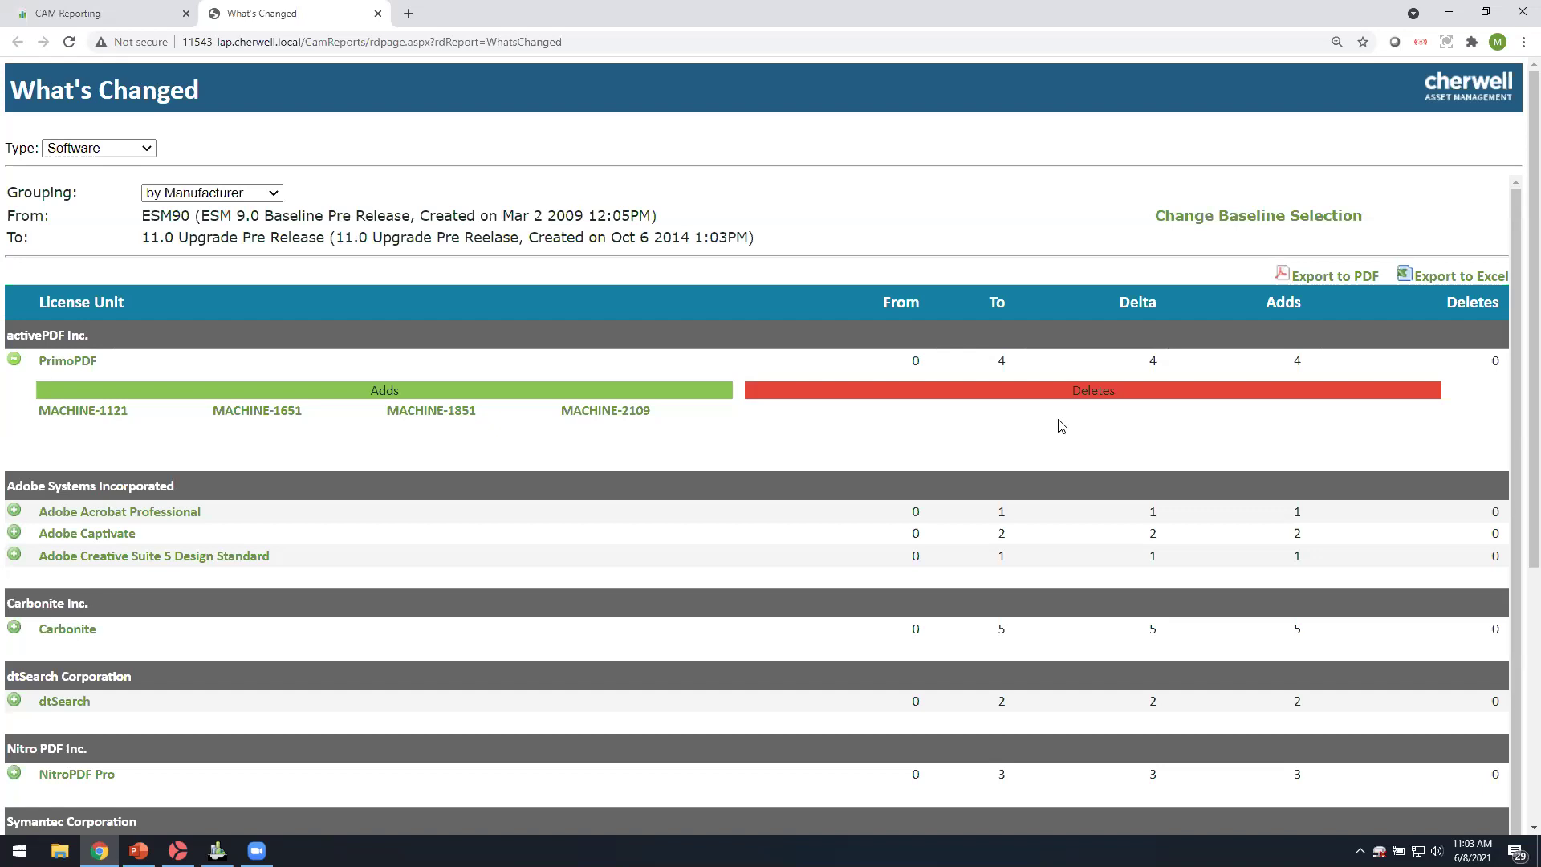
pyautogui.click(378, 18)
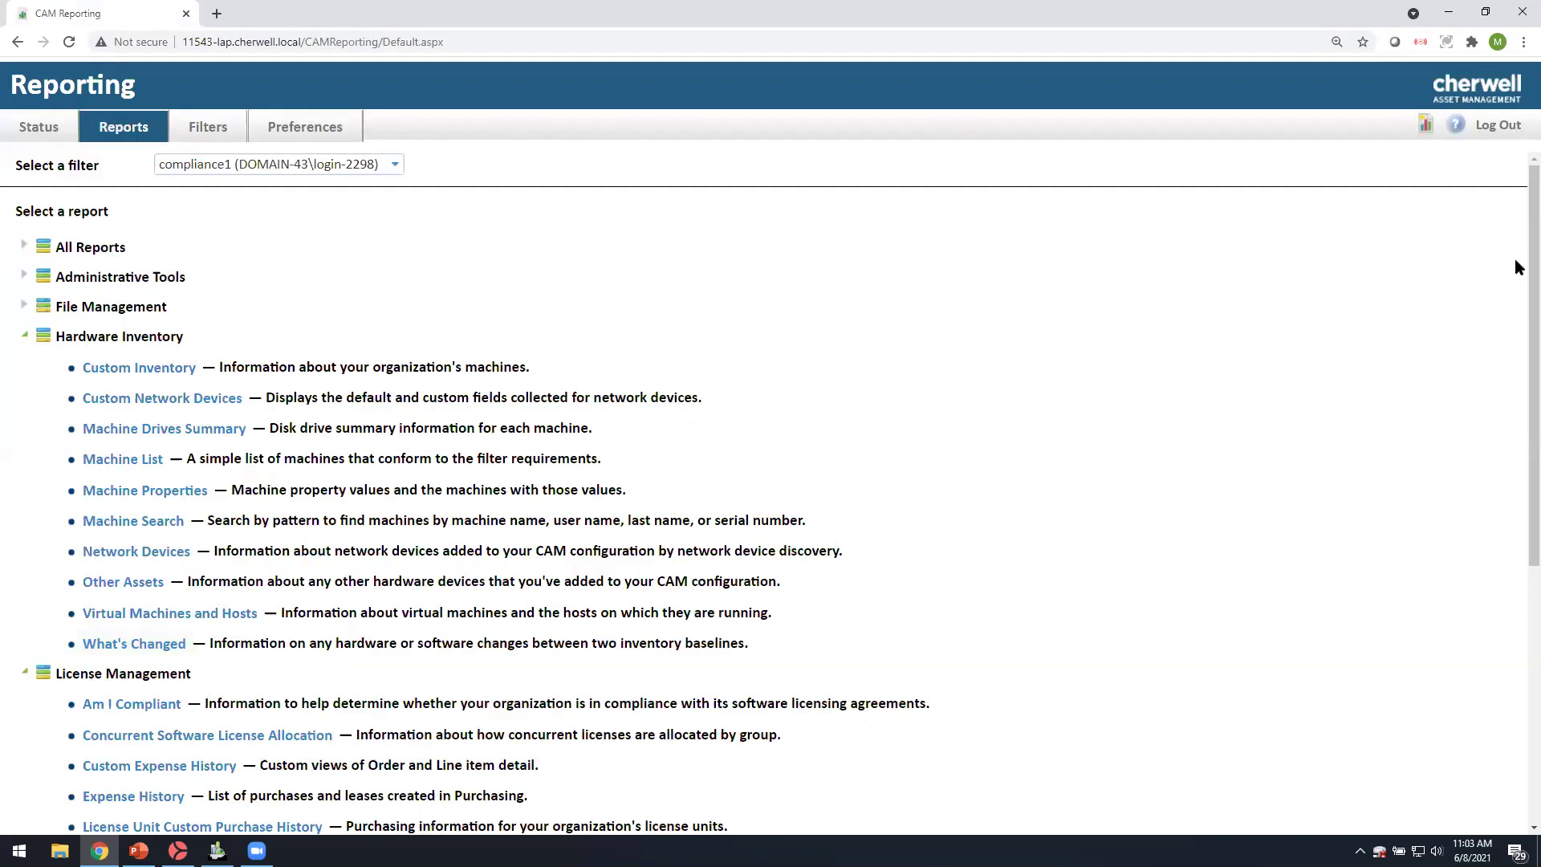
# Open the Unused Software report from License Management, review the installed but unused titles by manufacturer, and close it
pyautogui.scroll(-1, 1515, 438)
pyautogui.scroll(-5, 1518, 619)
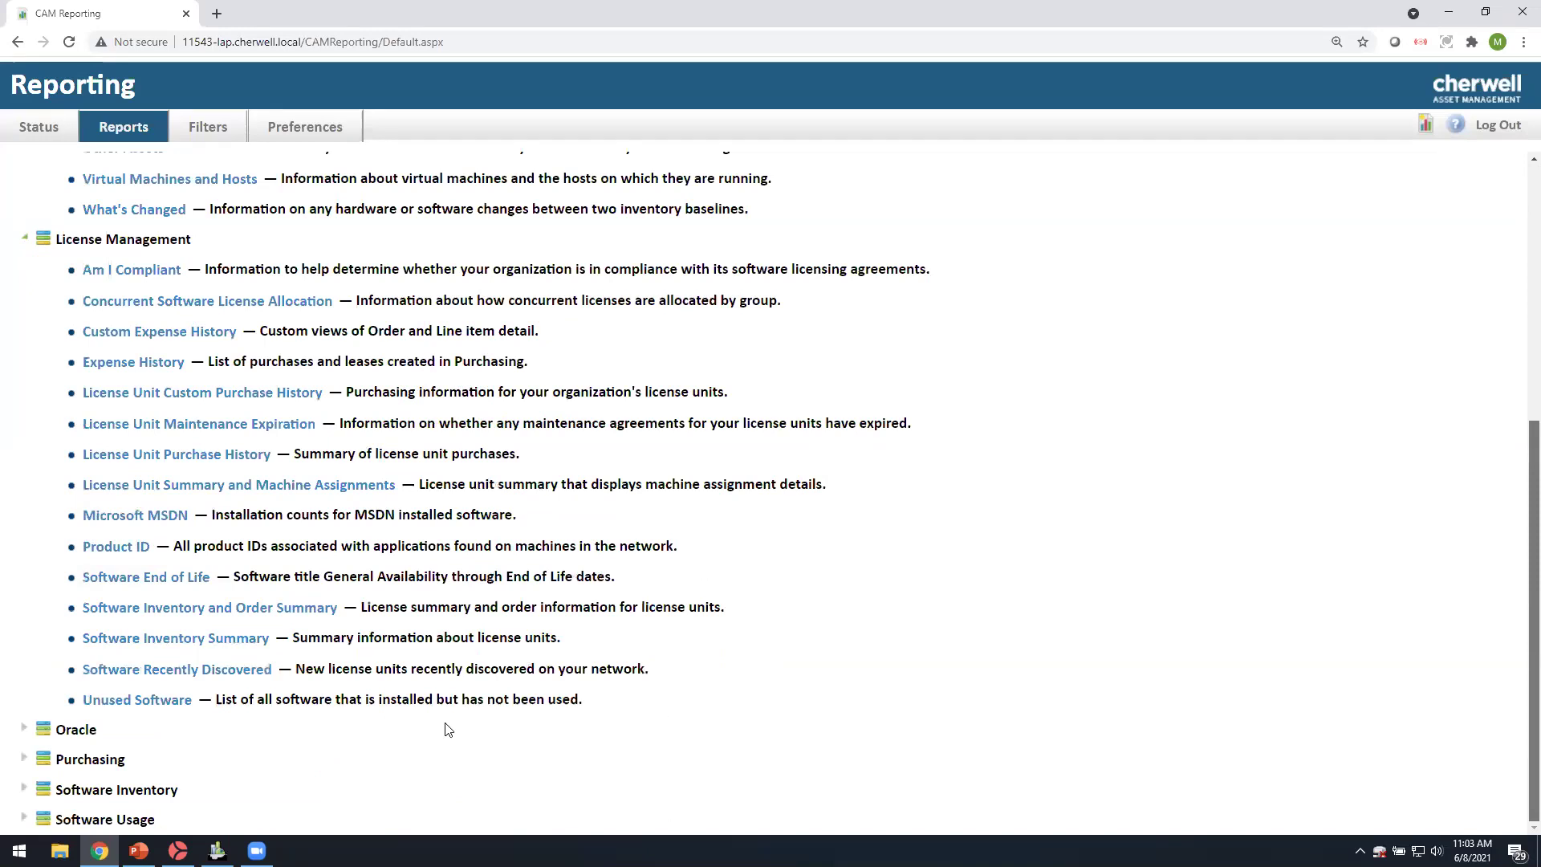
pyautogui.click(143, 702)
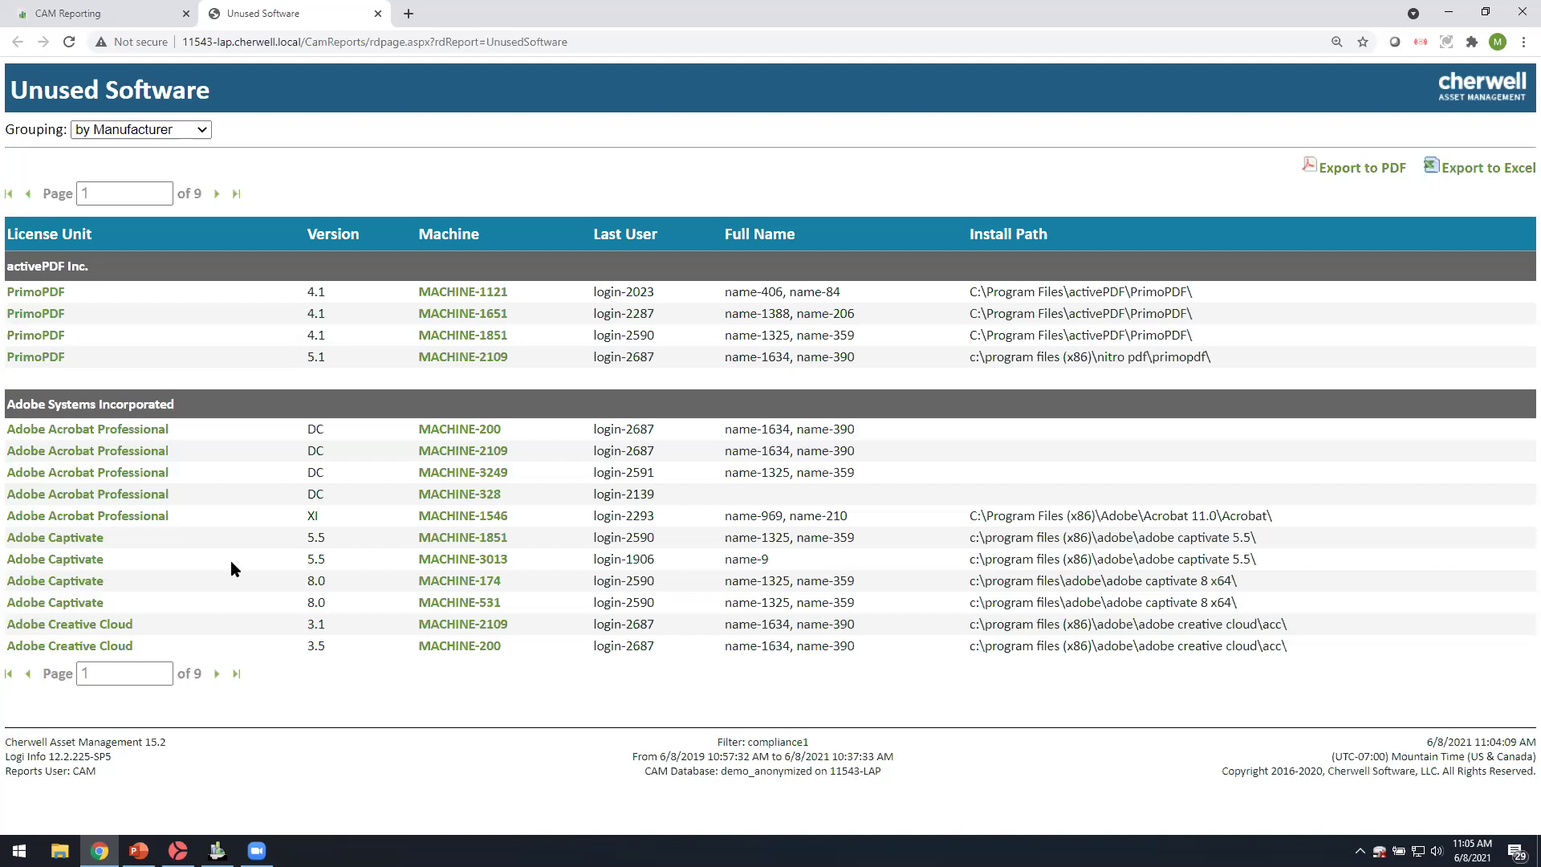
pyautogui.click(378, 14)
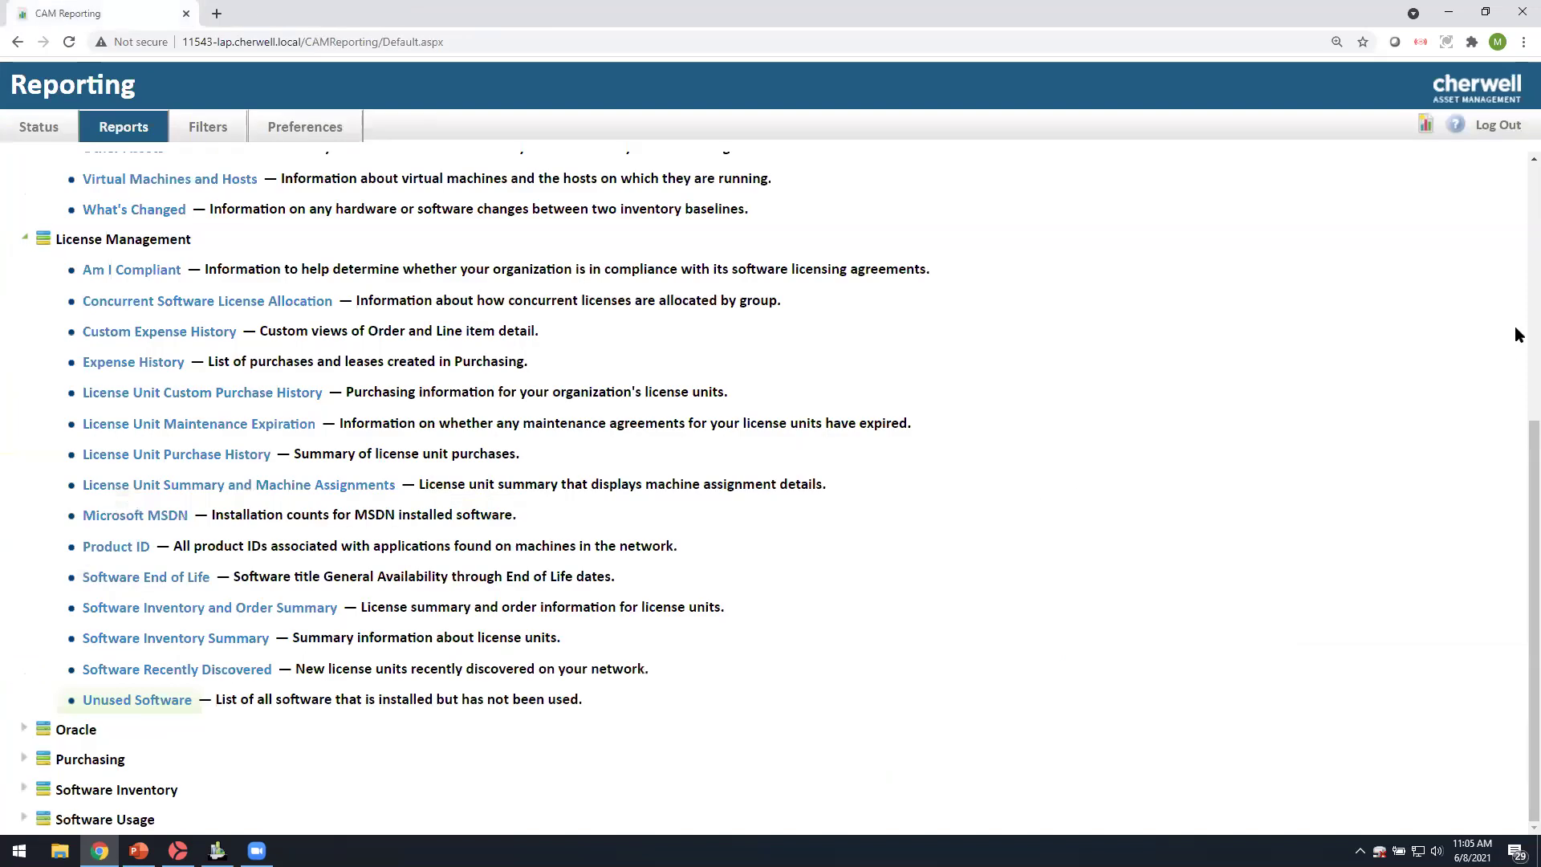
# Close the Reporting window and open License Analytics from Cherwell Asset Management Administrator, logging in as the CAM user in a maximized window
pyautogui.doubleClick(661, 17)
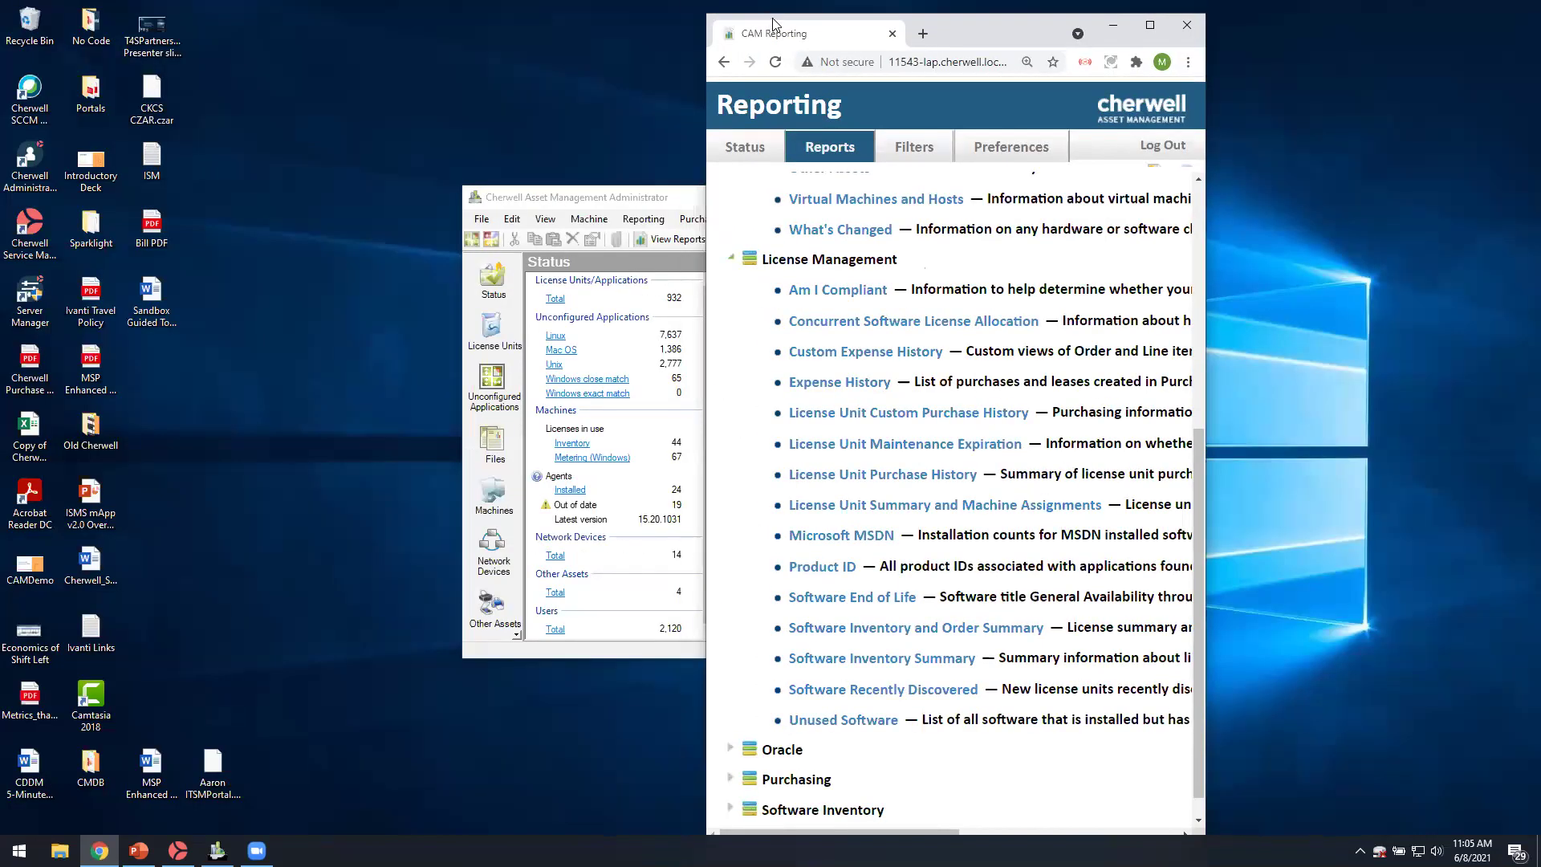
pyautogui.moveTo(769, 18); pyautogui.dragTo(514, 64)
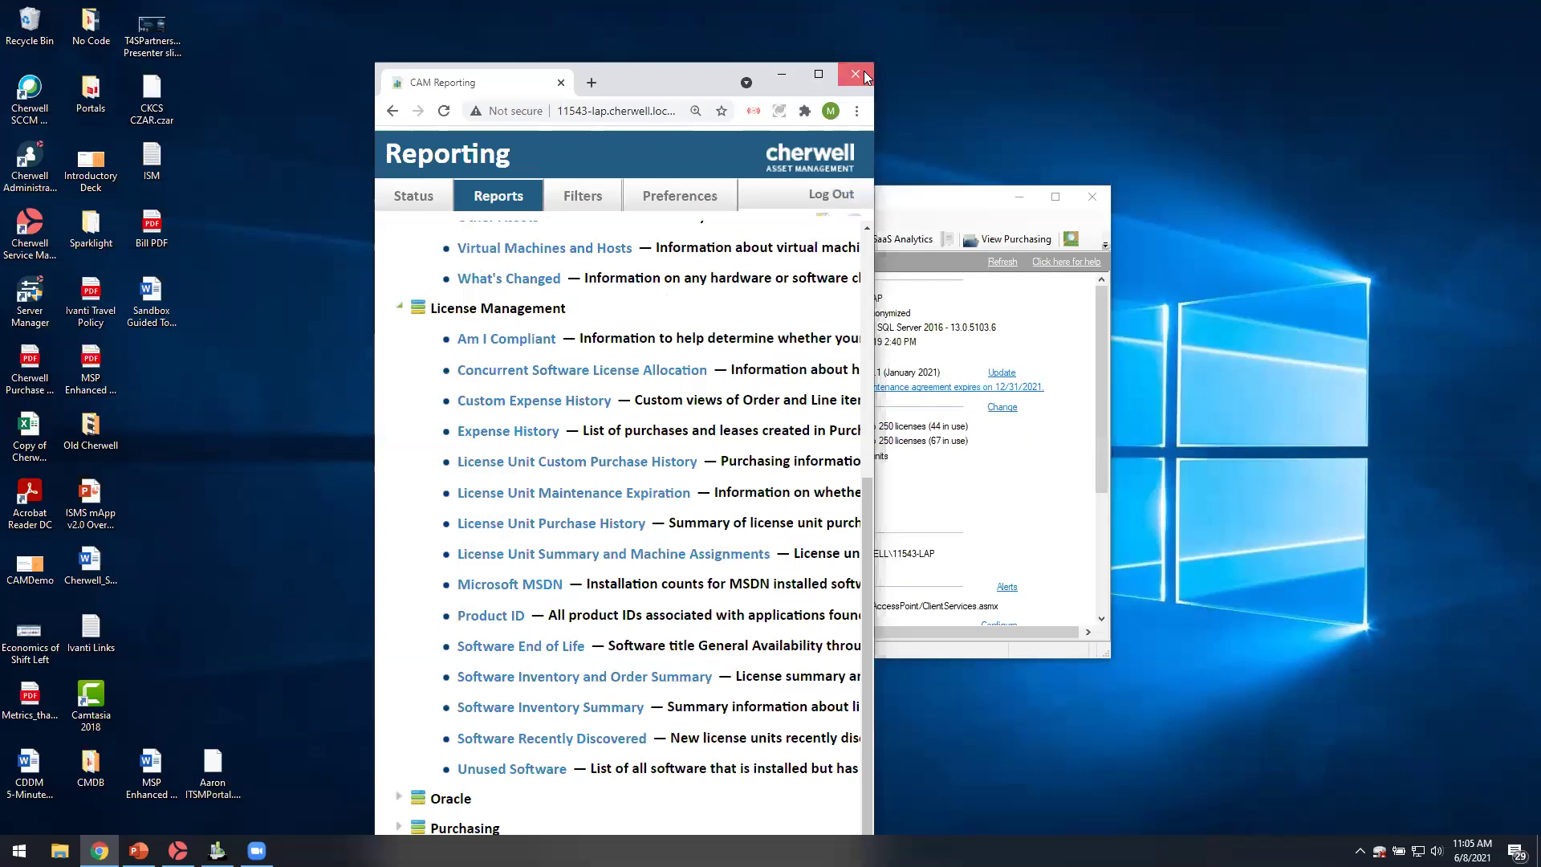
pyautogui.click(857, 71)
pyautogui.click(789, 240)
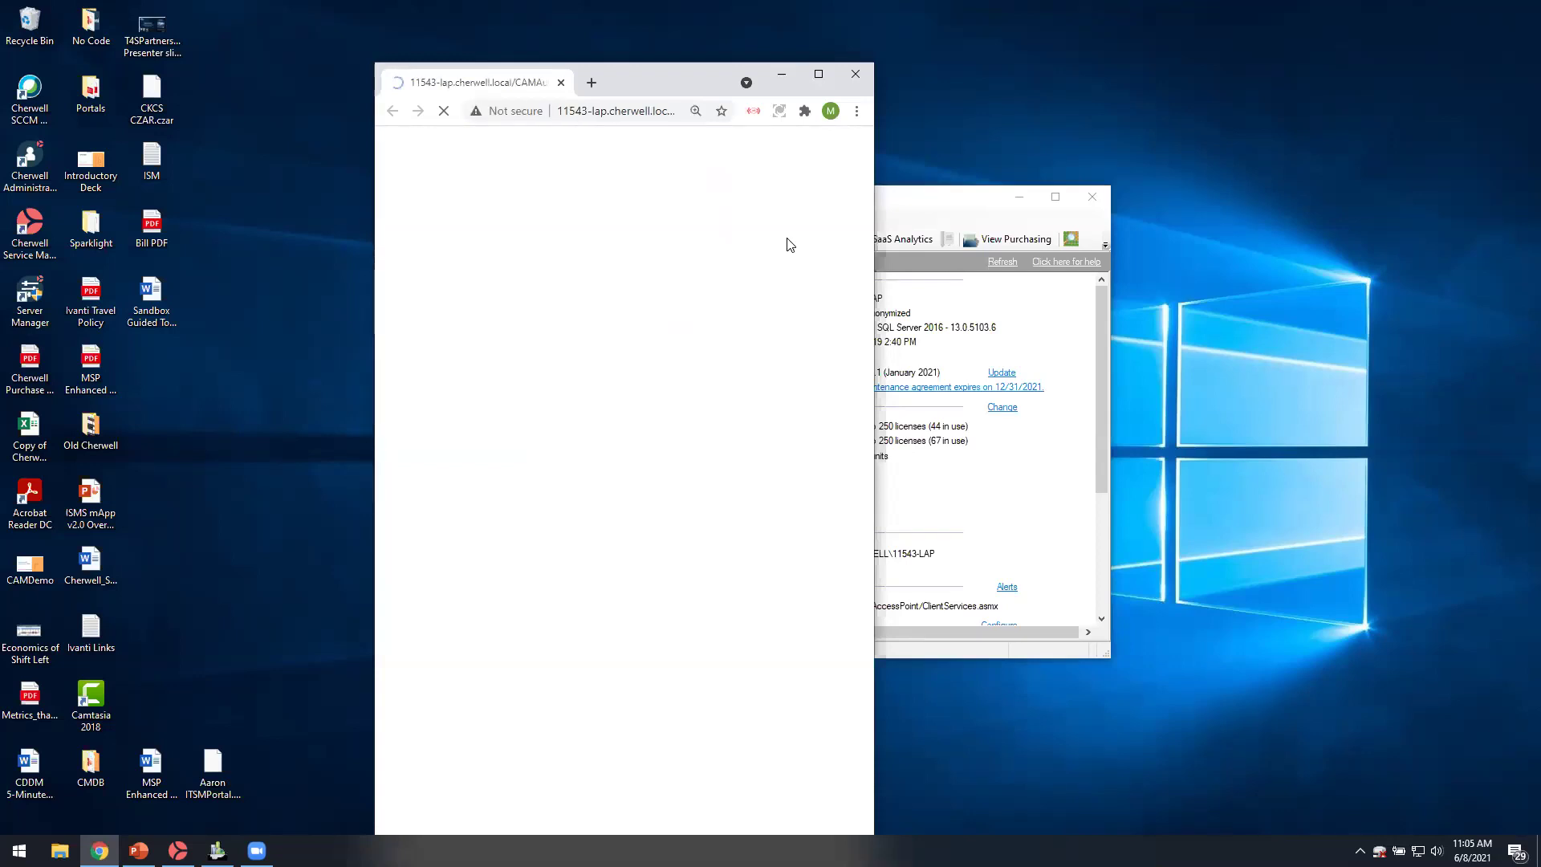
pyautogui.click(593, 313)
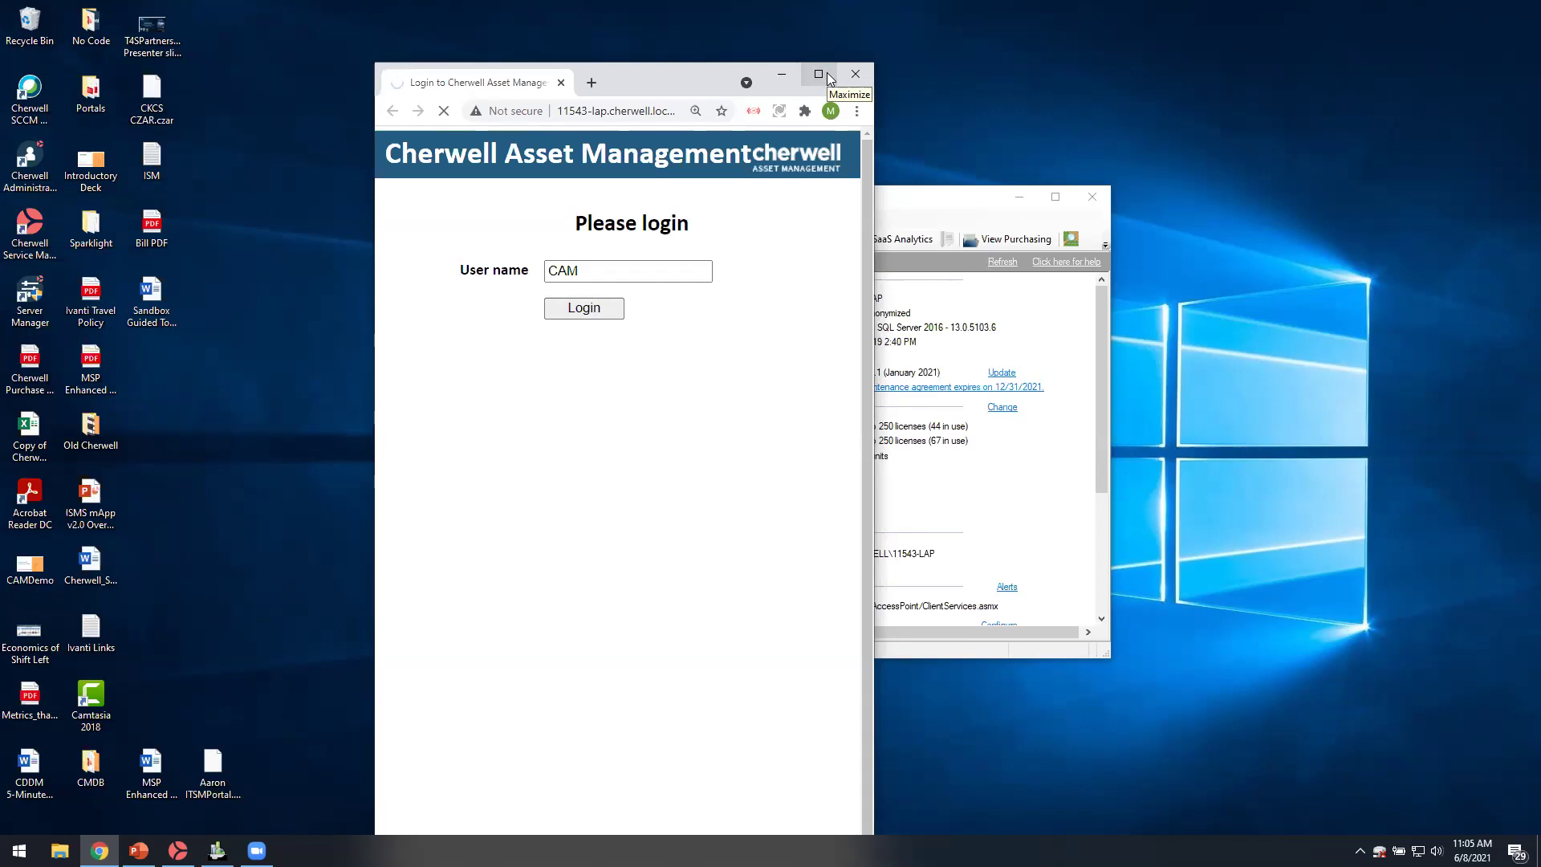
pyautogui.click(829, 76)
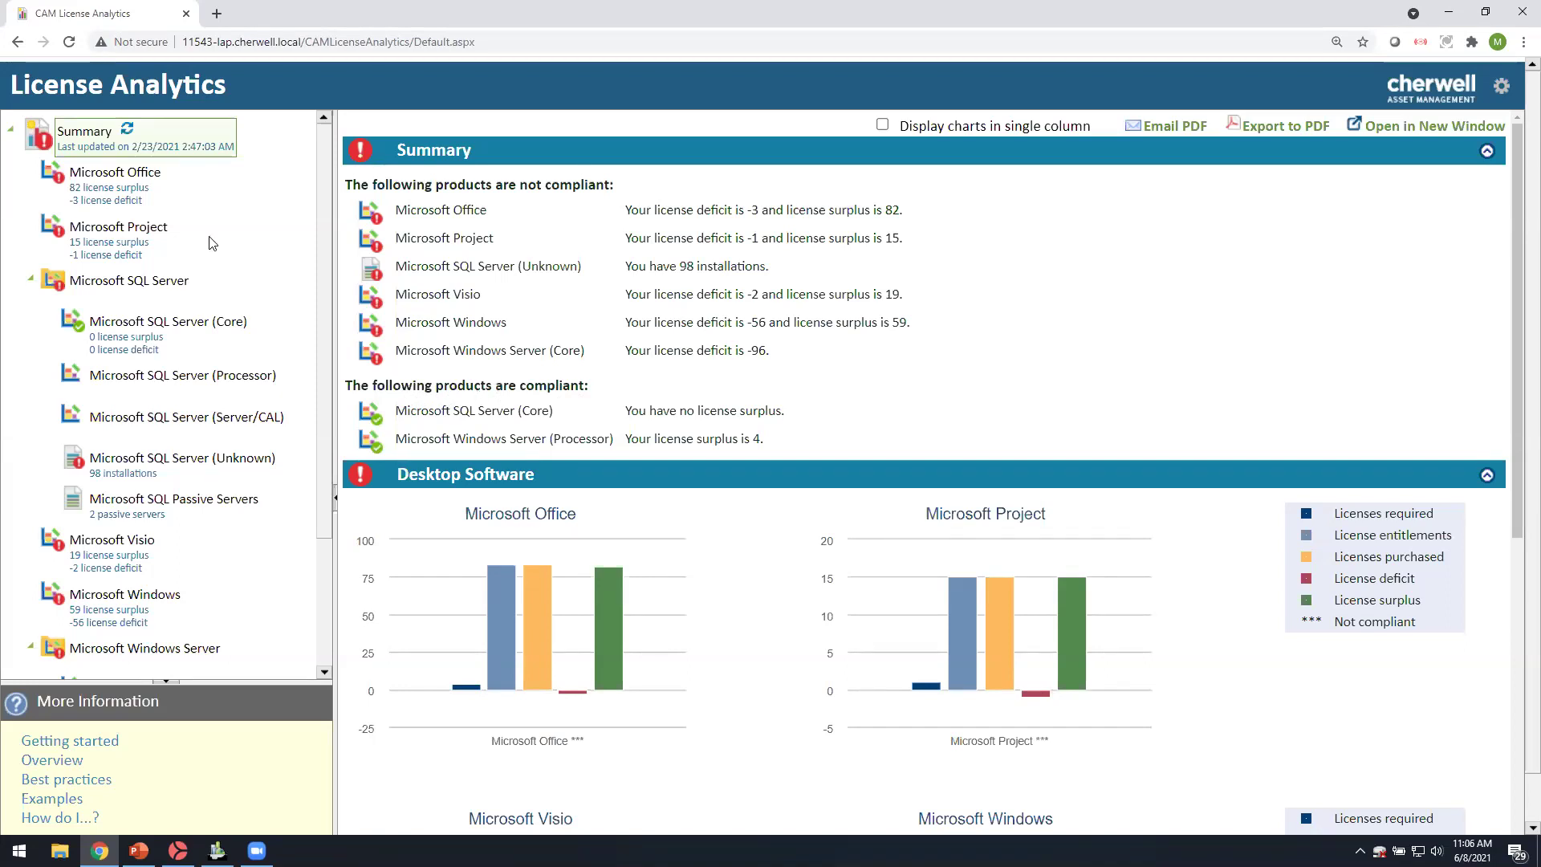
# Review the Microsoft Project license analysis and its worksheet of licenses by contract and product edition
pyautogui.click(95, 241)
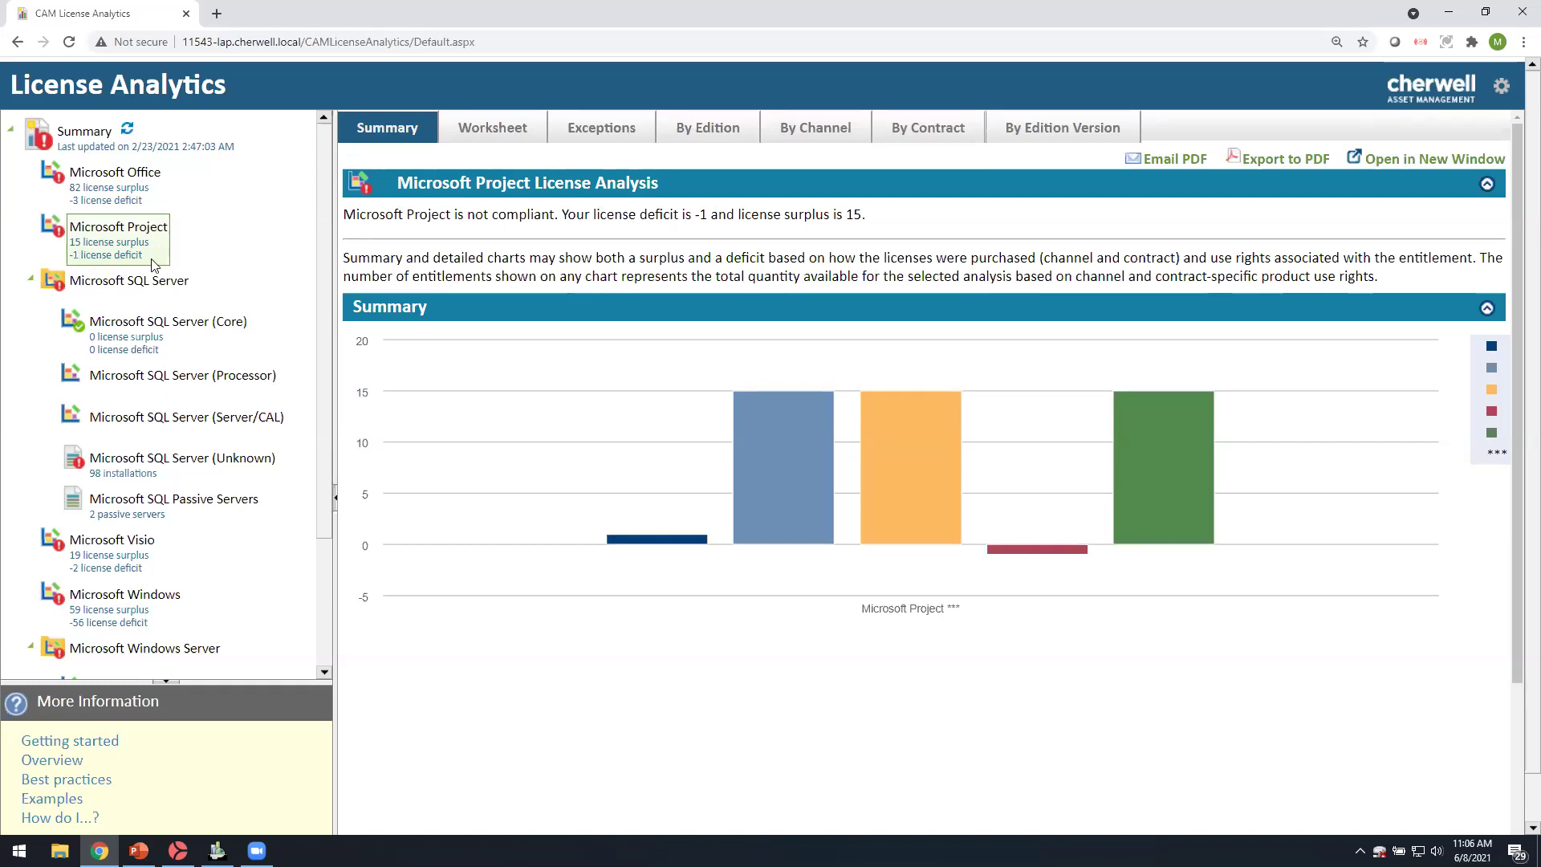
pyautogui.click(507, 131)
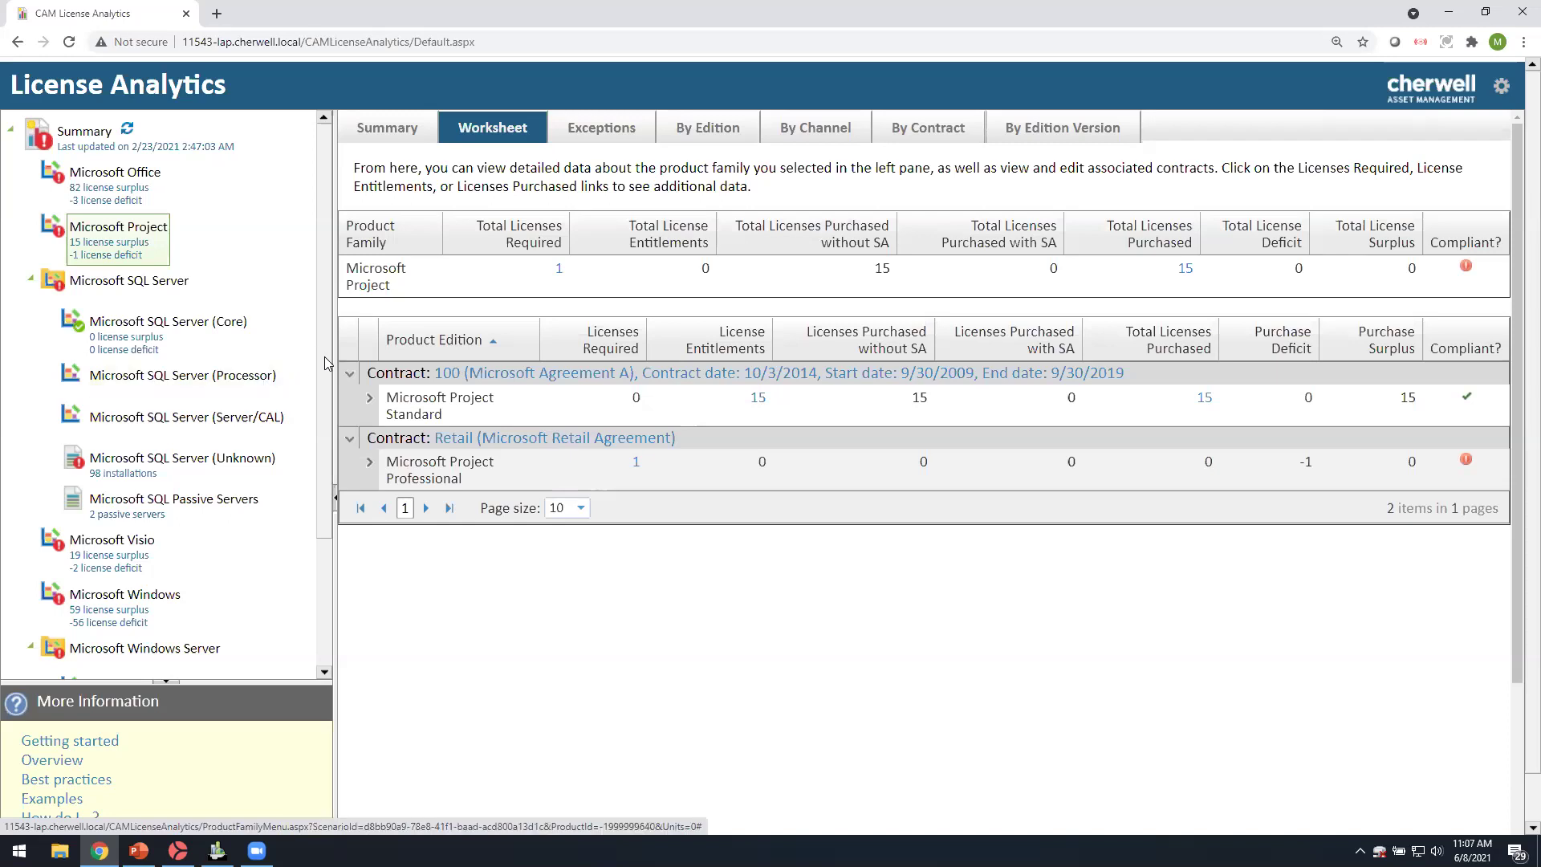
# Review the computer data for Microsoft Windows Server (Core) and expand the virtual machines of MACHINE-1440 and MACHINE-1441
pyautogui.scroll(-1, 297, 455)
pyautogui.click(182, 604)
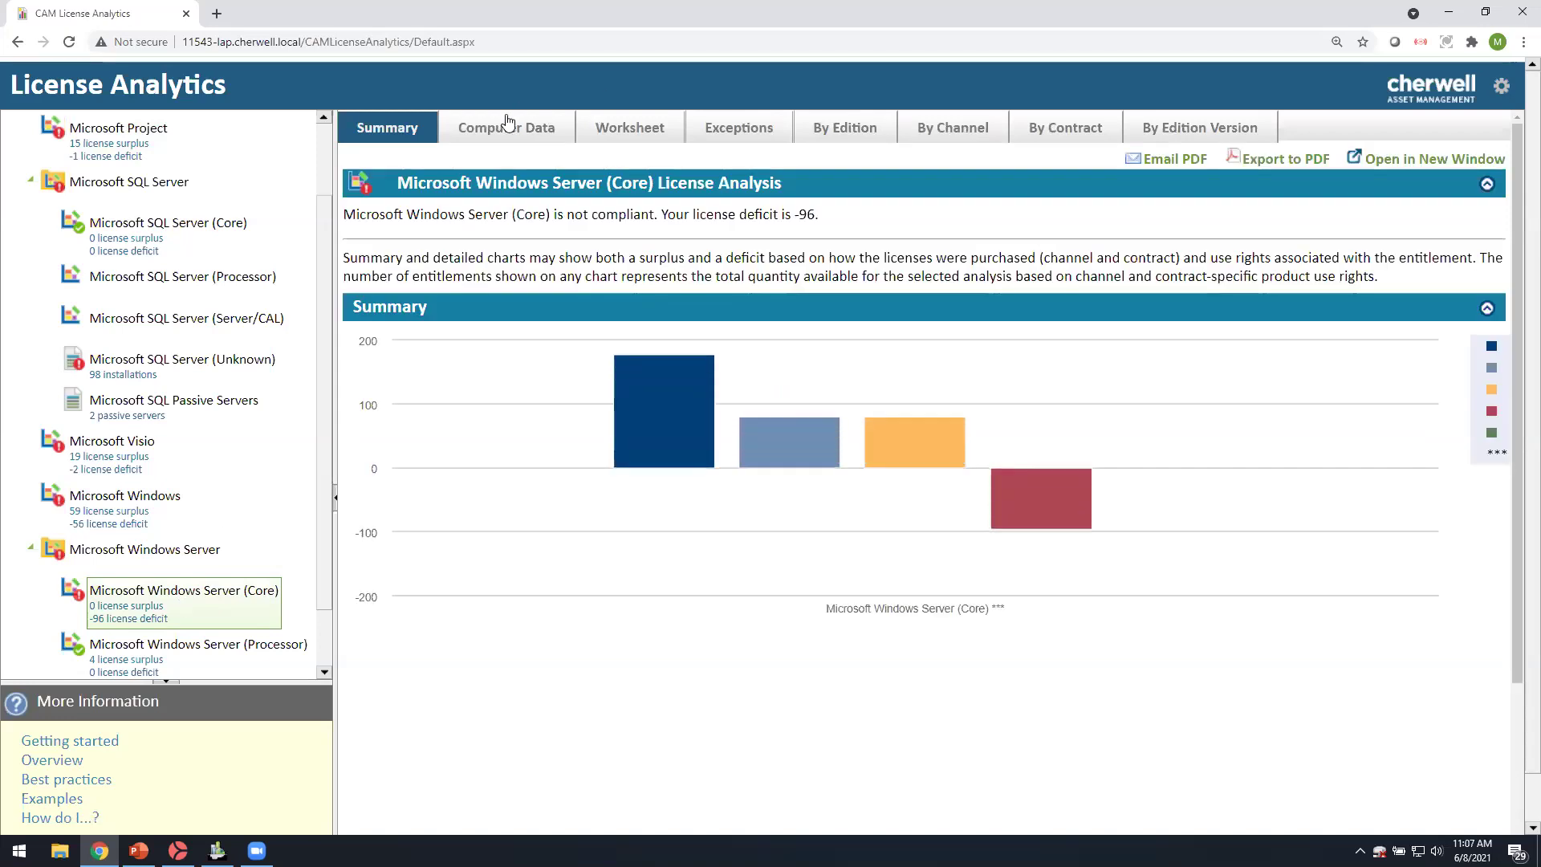
pyautogui.click(534, 130)
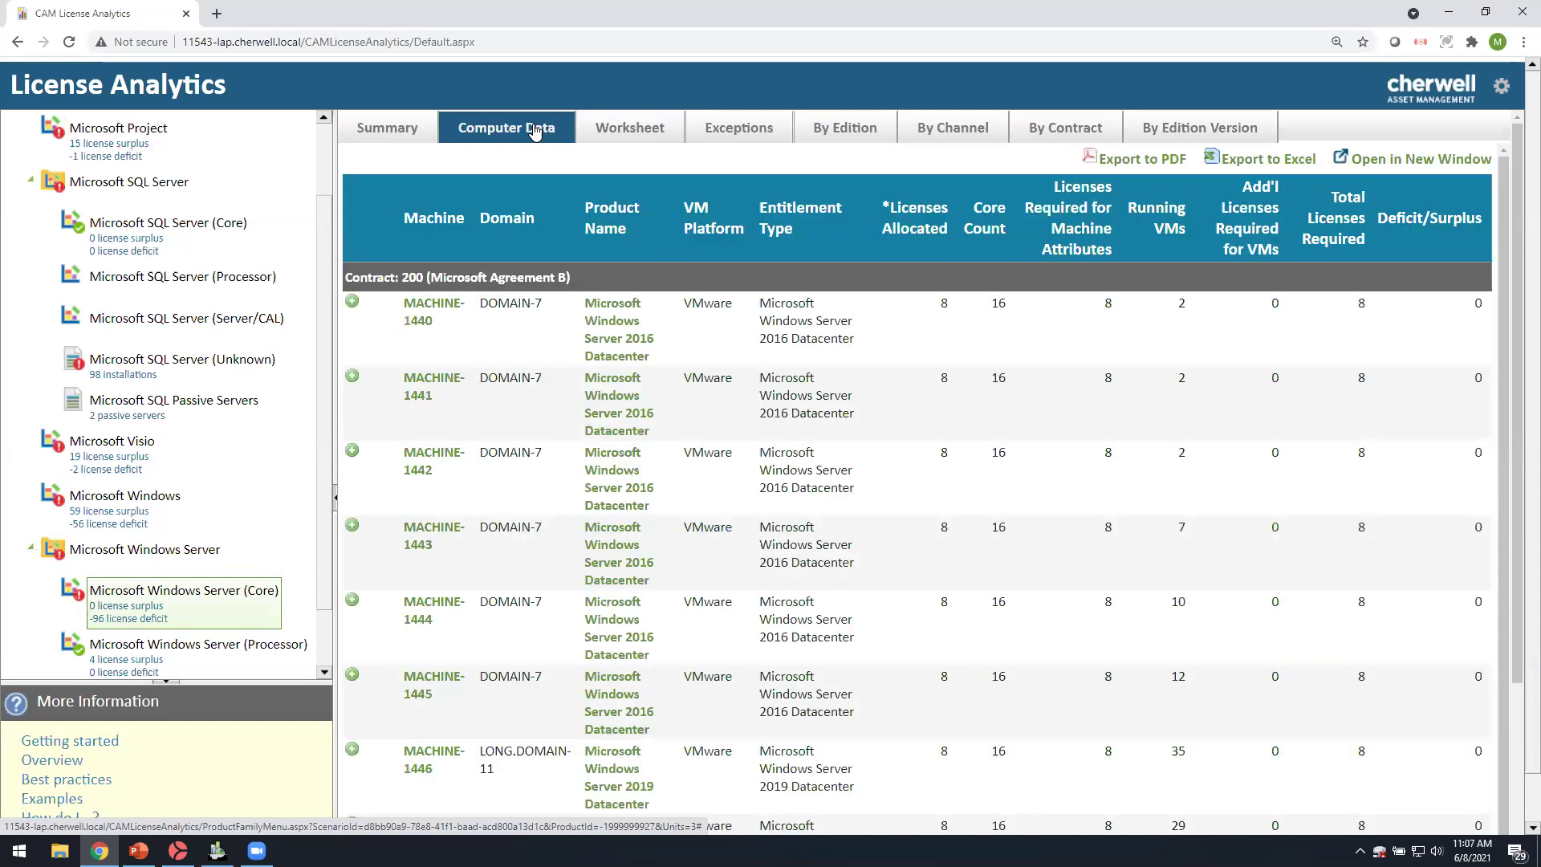
pyautogui.moveTo(763, 344)
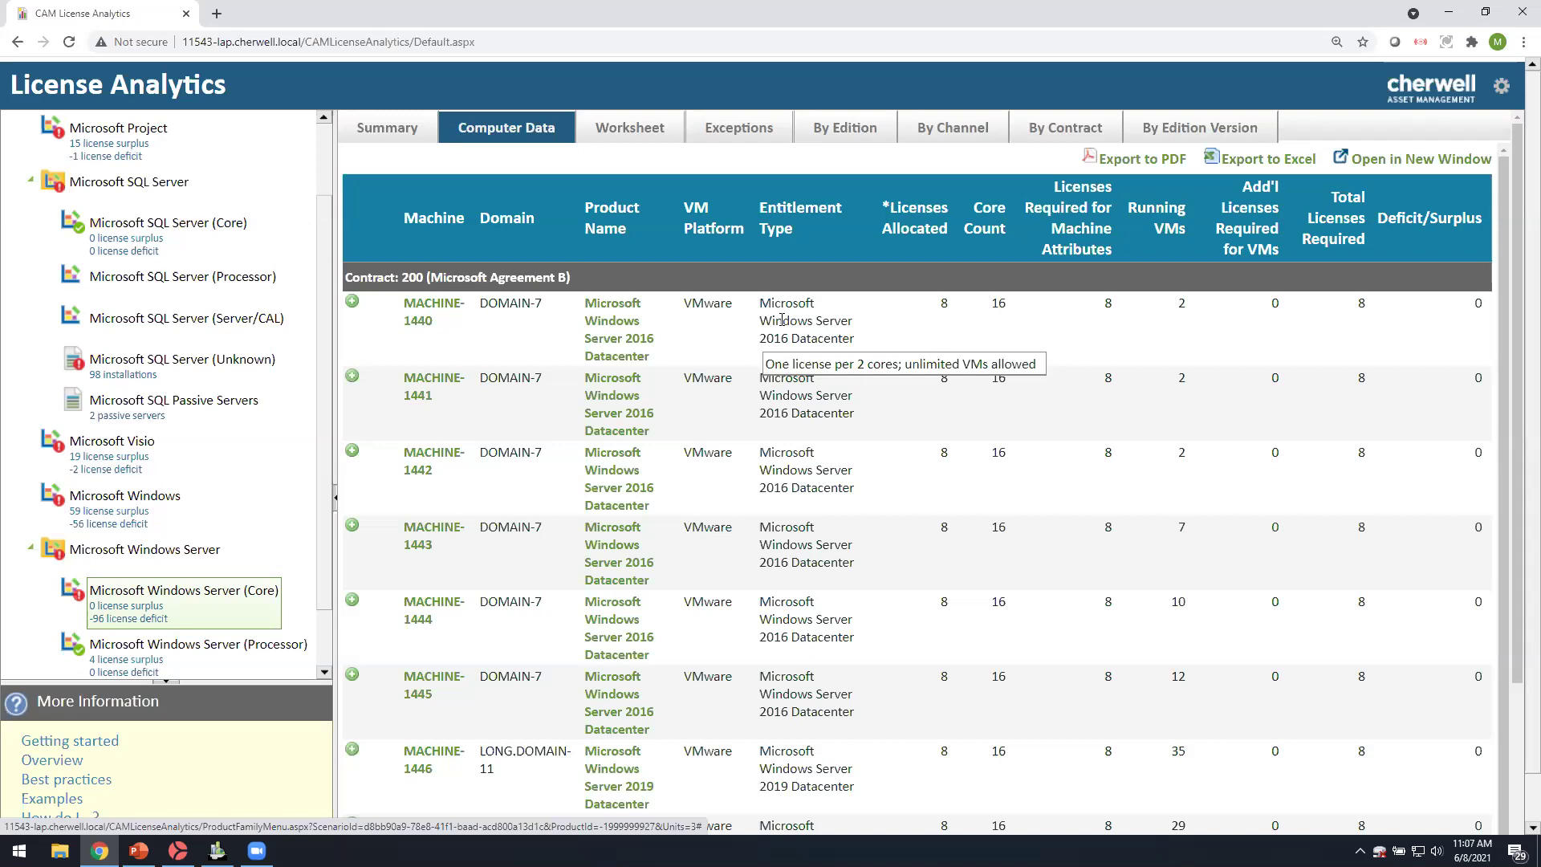
pyautogui.click(352, 302)
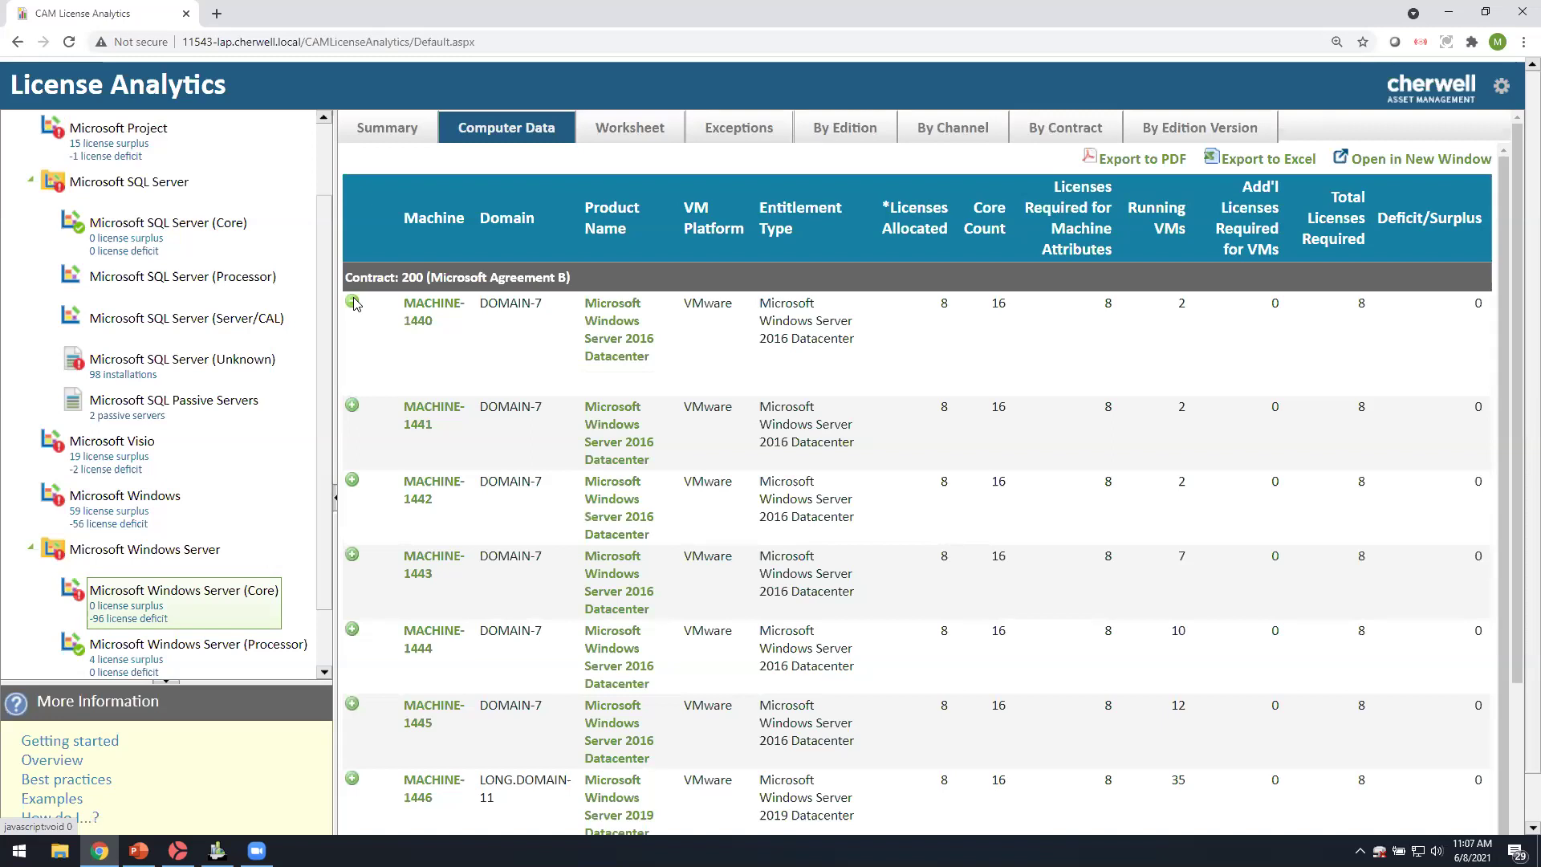
pyautogui.click(354, 407)
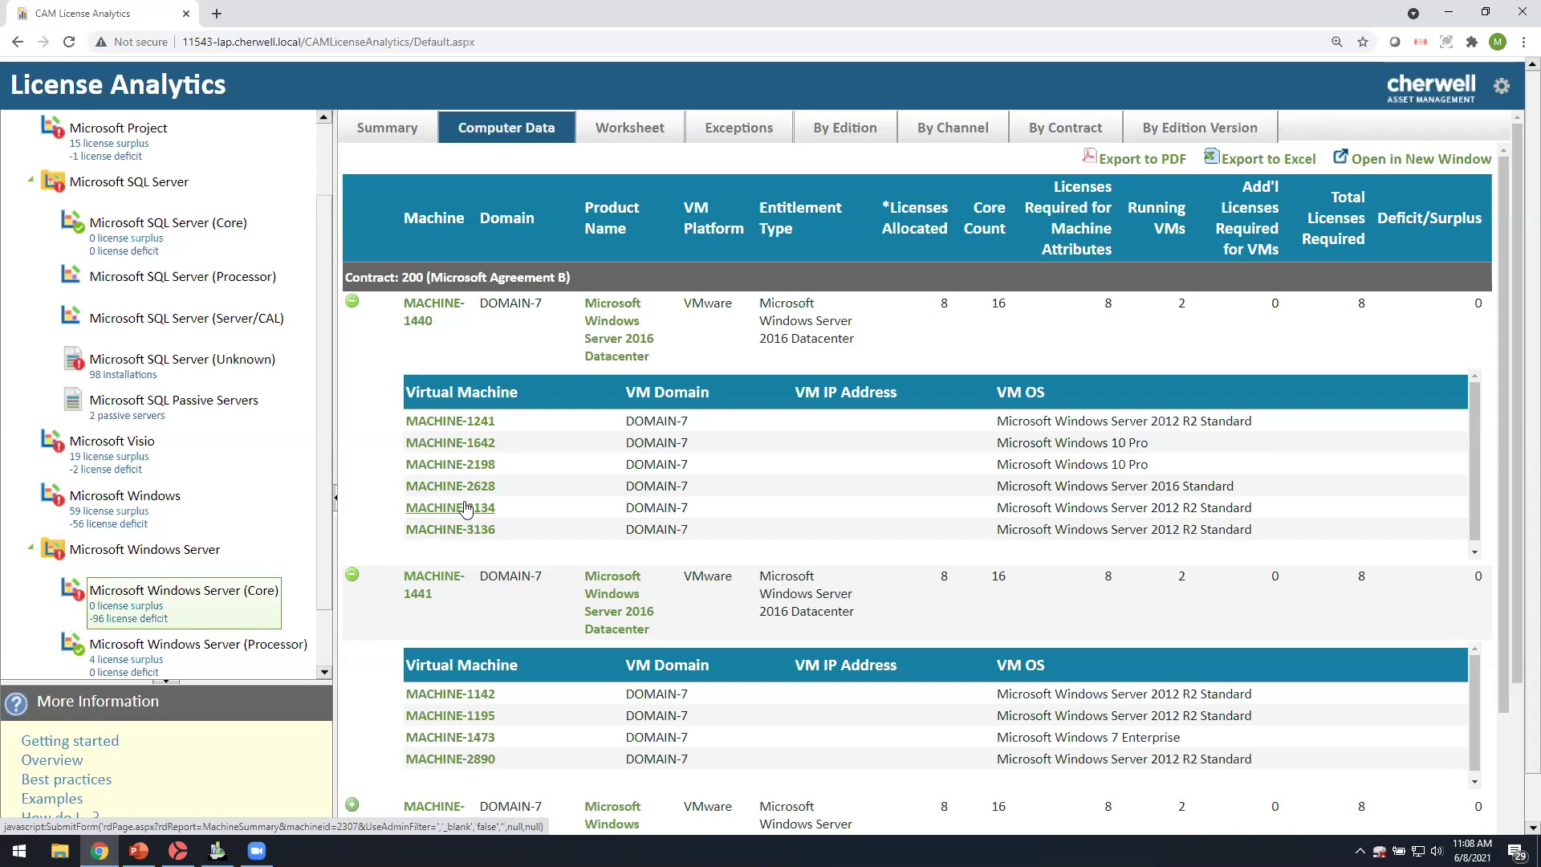
# Close License Analytics, switch to SaaS Analytics signed in as the CAM user, and review the annualized savings potential by license
pyautogui.doubleClick(562, 16)
pyautogui.click(866, 72)
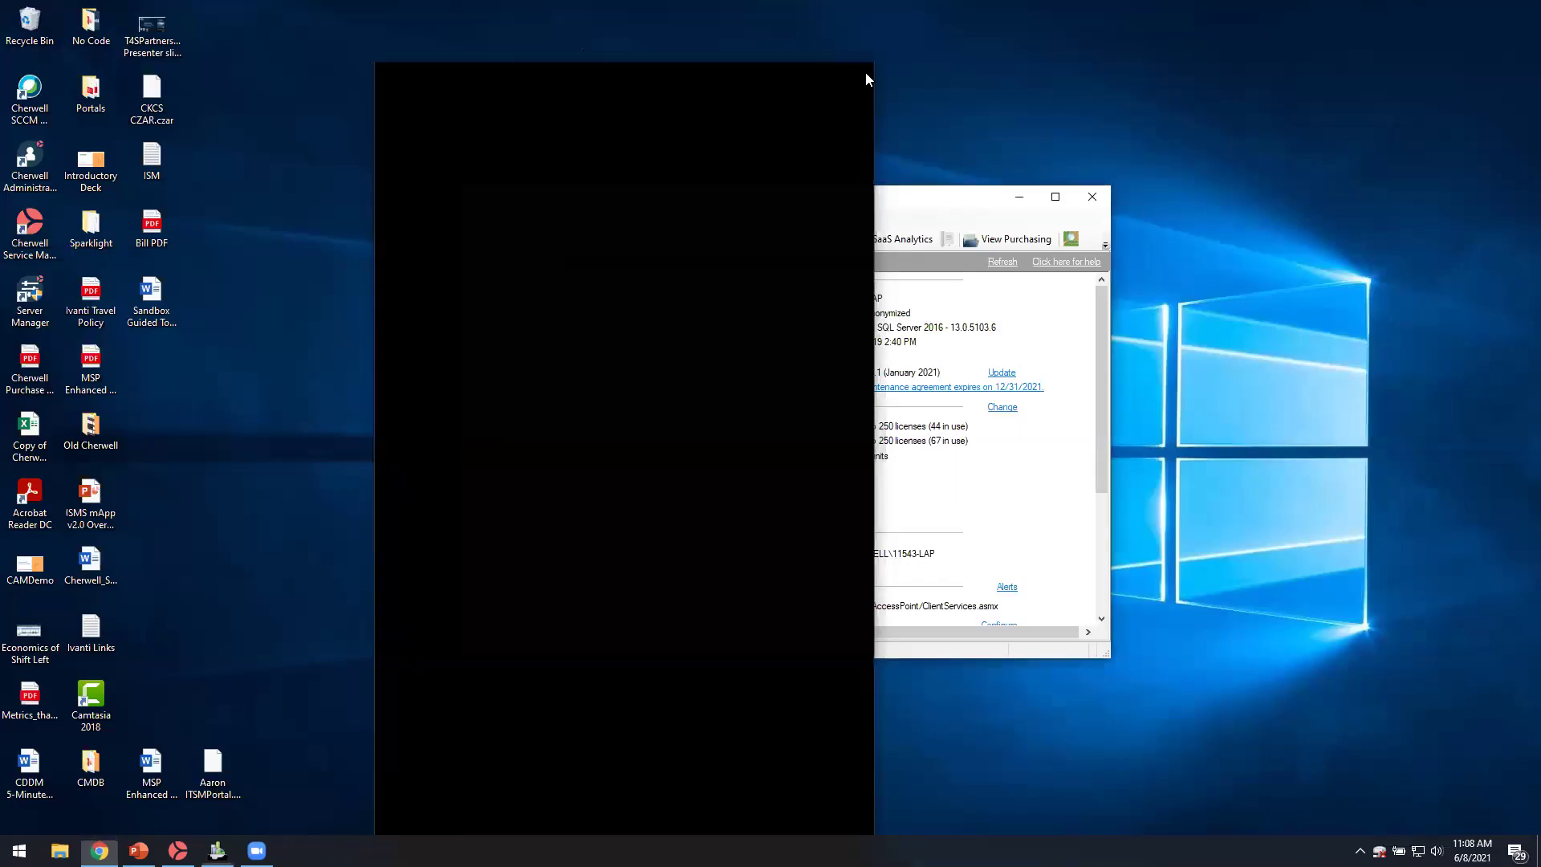
pyautogui.click(903, 239)
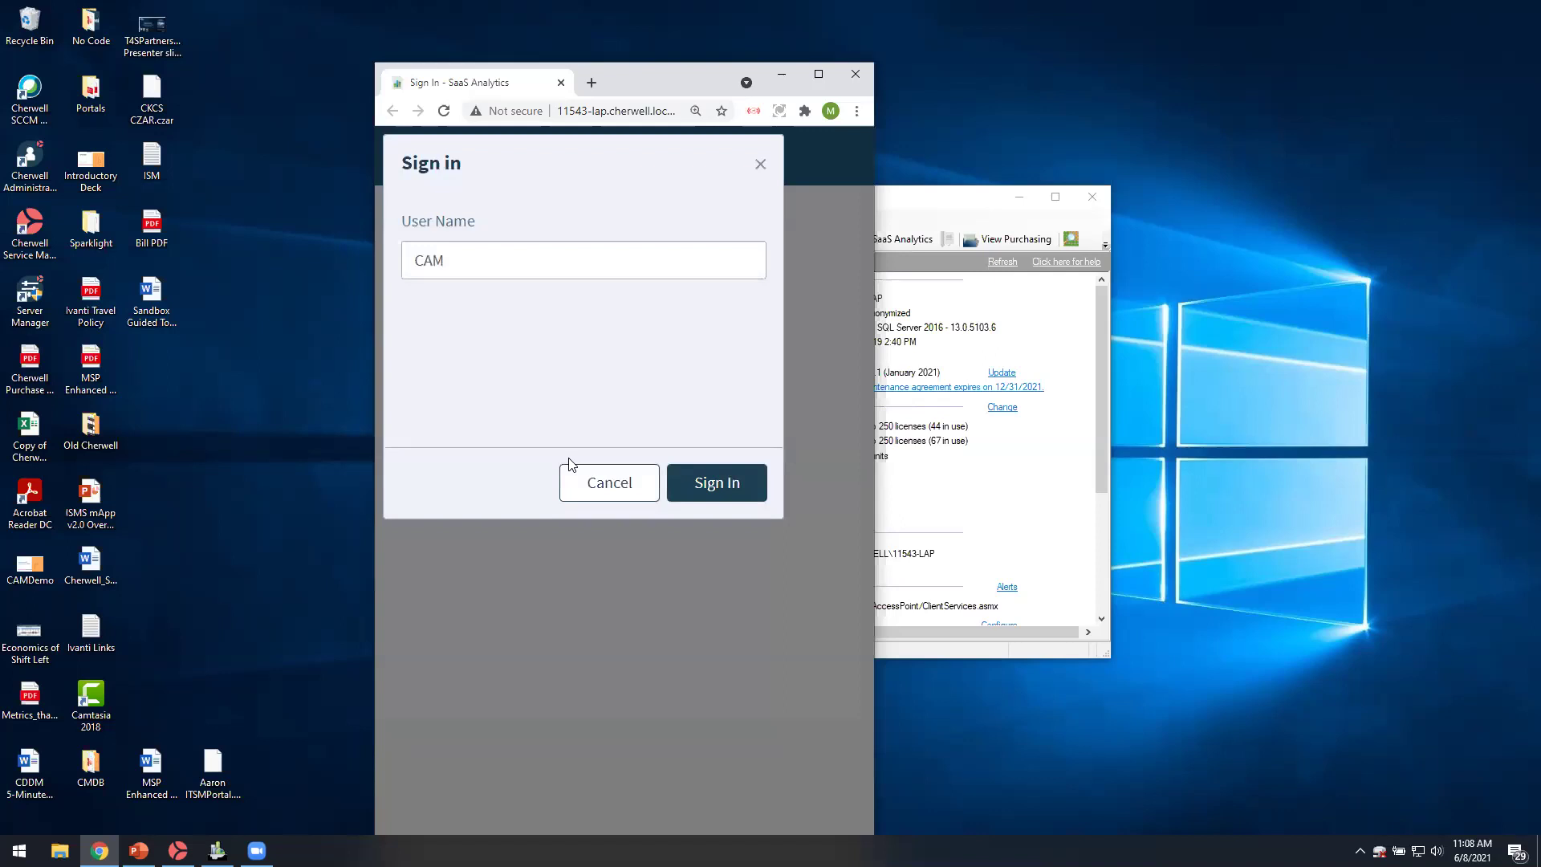
pyautogui.click(734, 484)
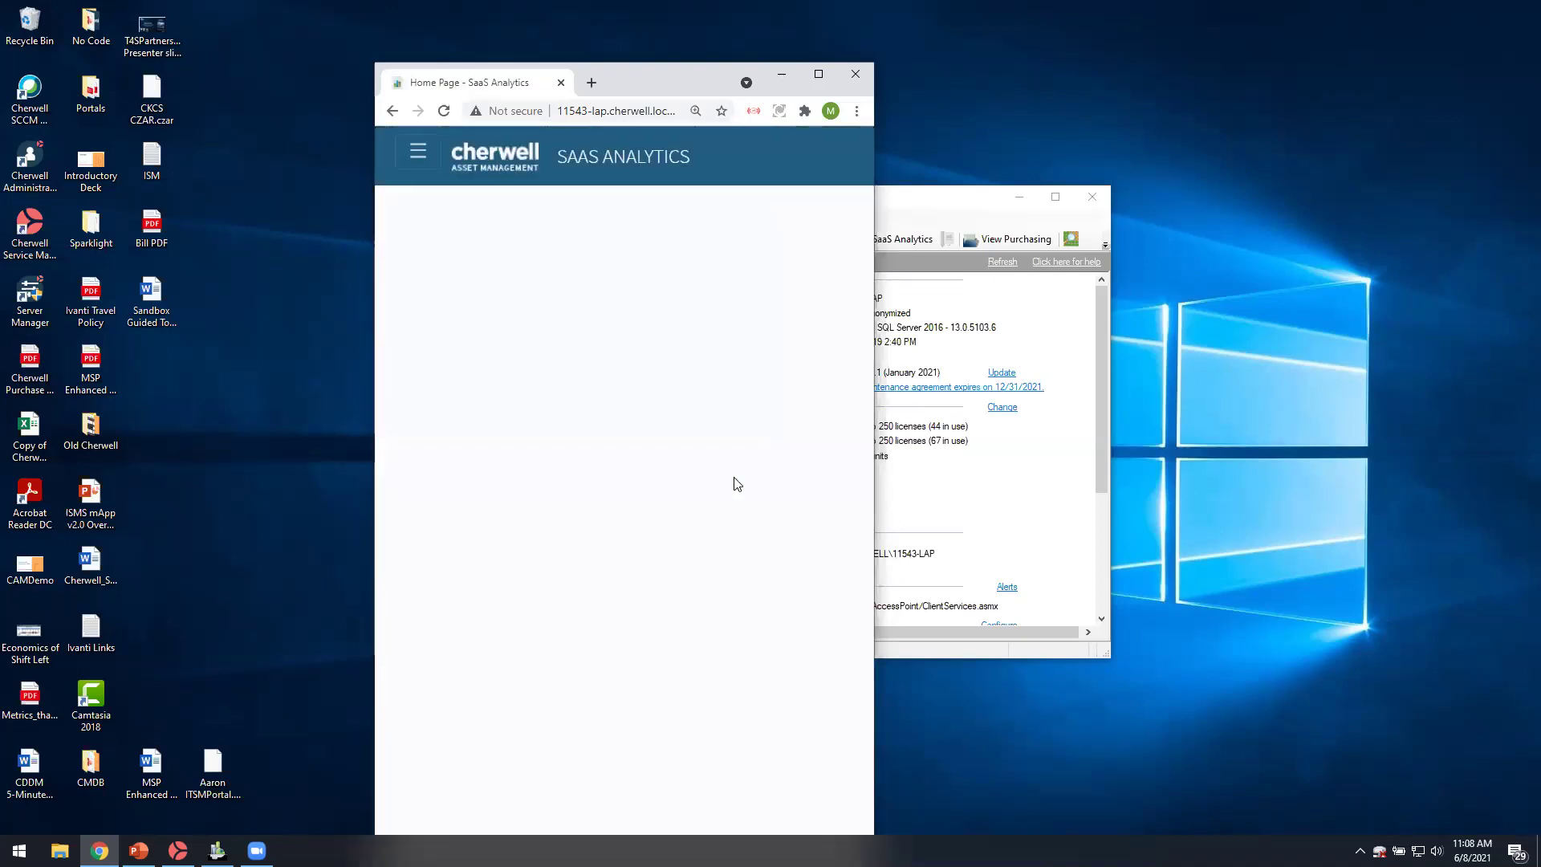
pyautogui.click(820, 75)
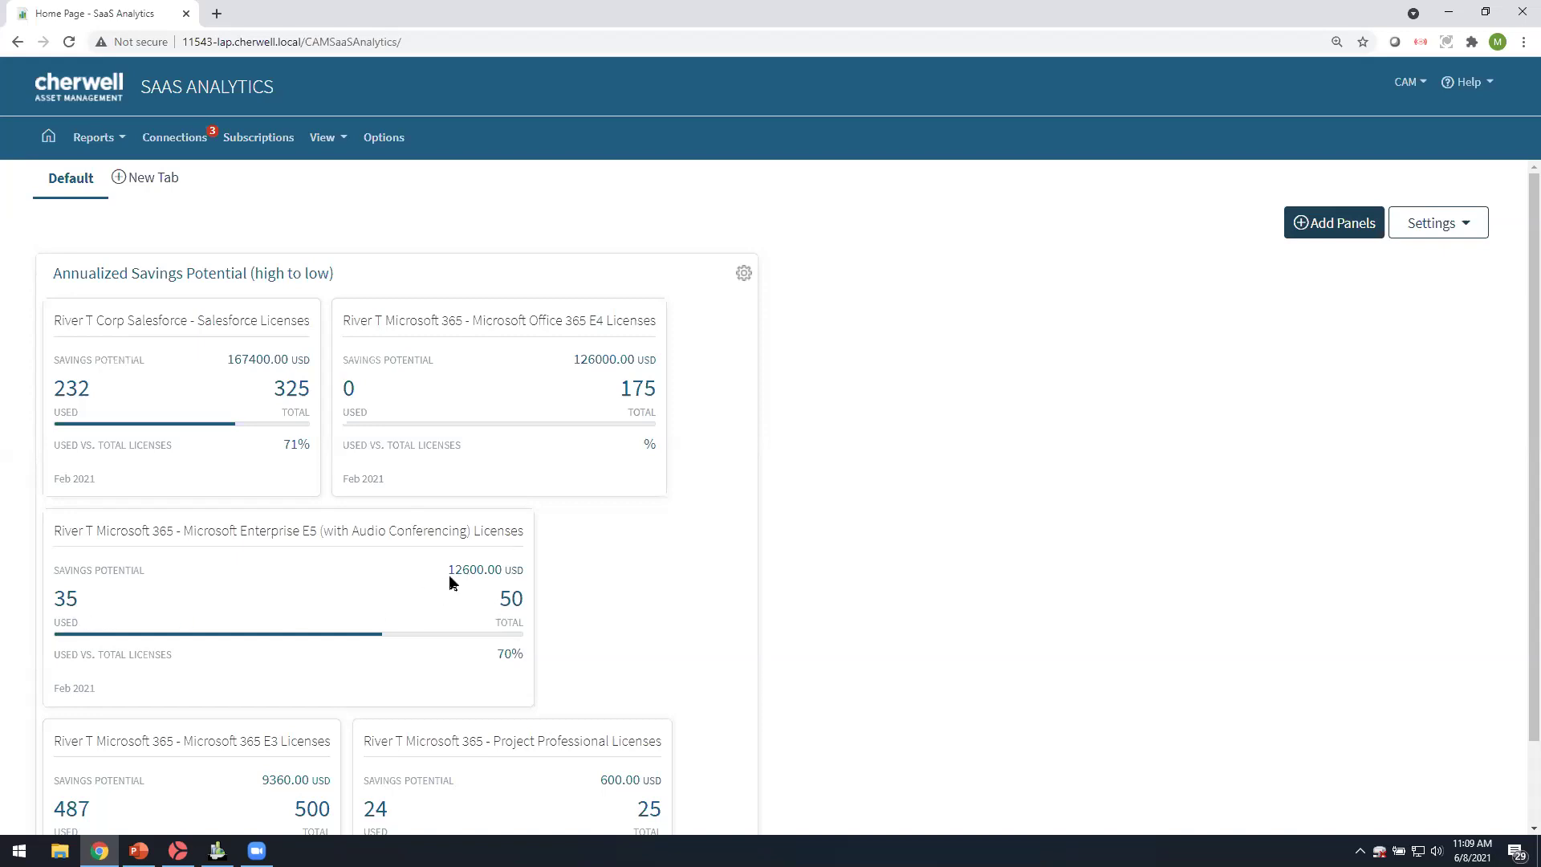
pyautogui.scroll(-2, 1518, 225)
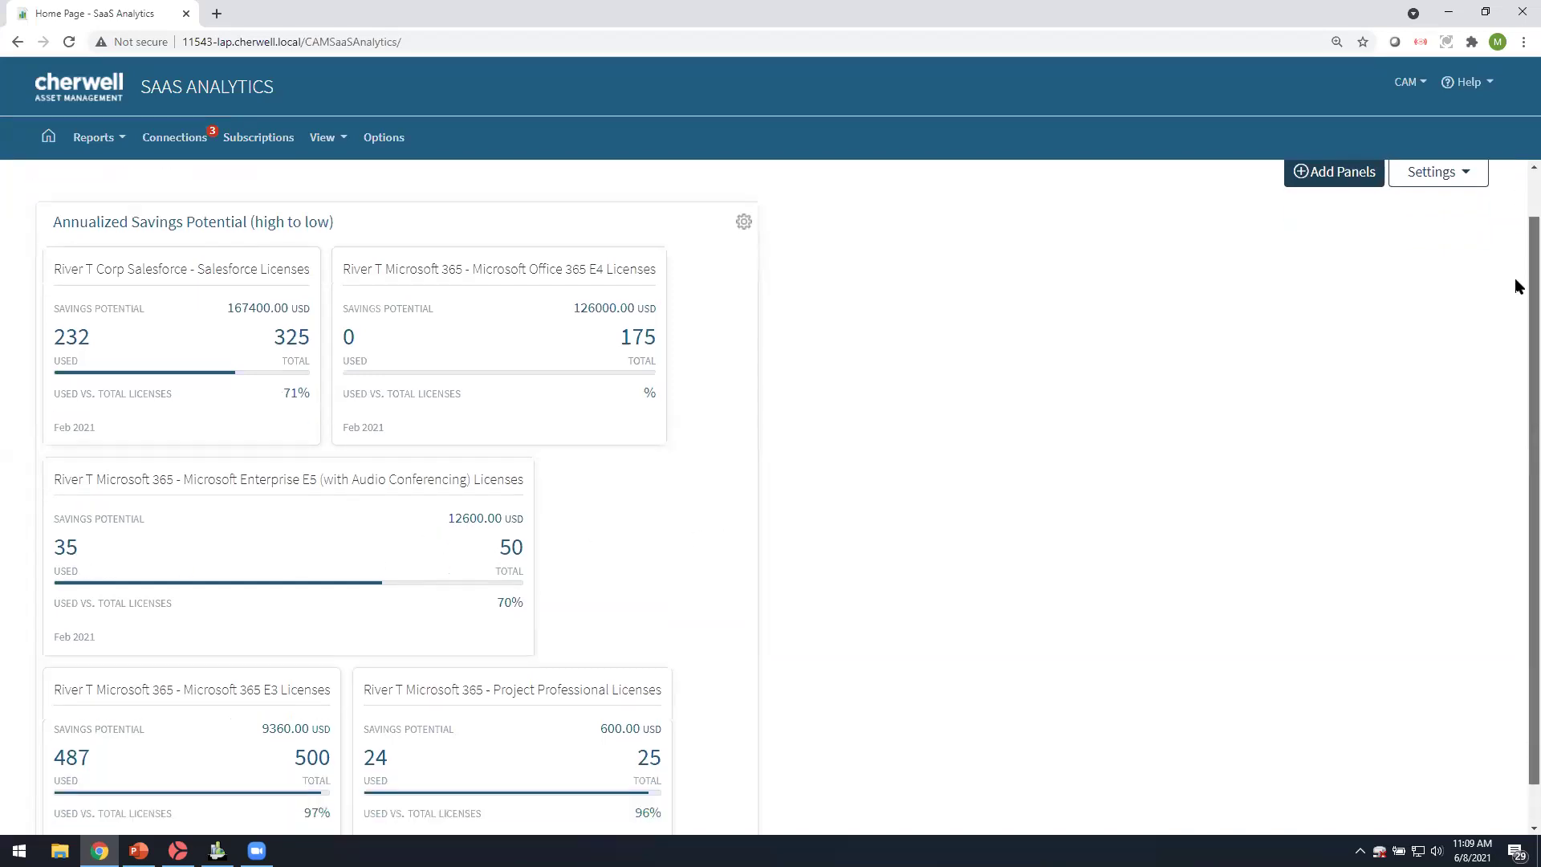
pyautogui.scroll(2, 1519, 217)
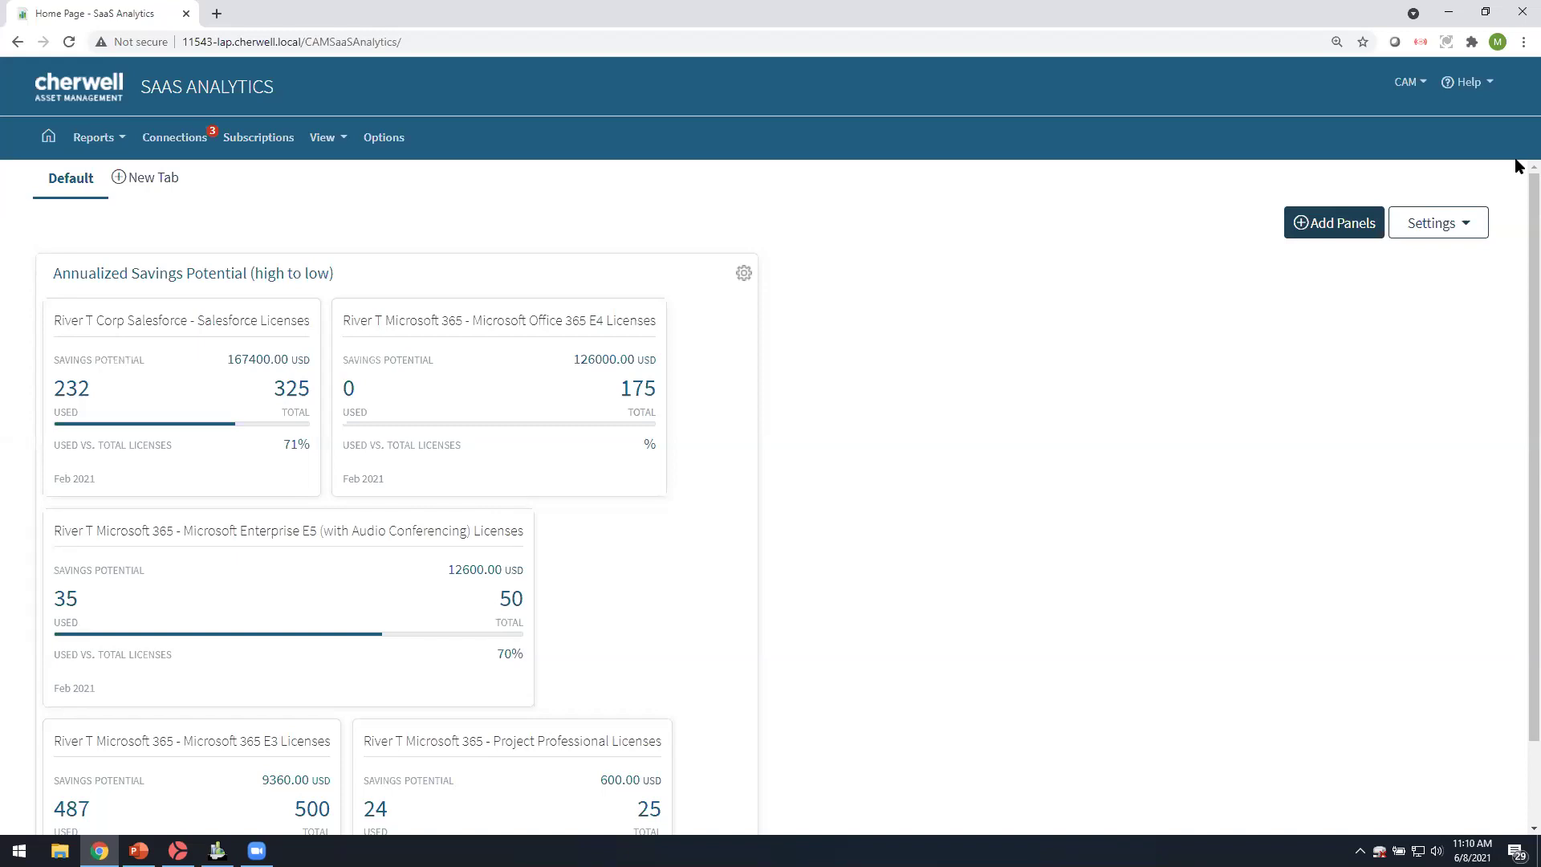
# Close SaaS Analytics and open Purchasing from Cherwell Asset Management Administrator, logging in as the CAM user in a maximized window
pyautogui.doubleClick(562, 10)
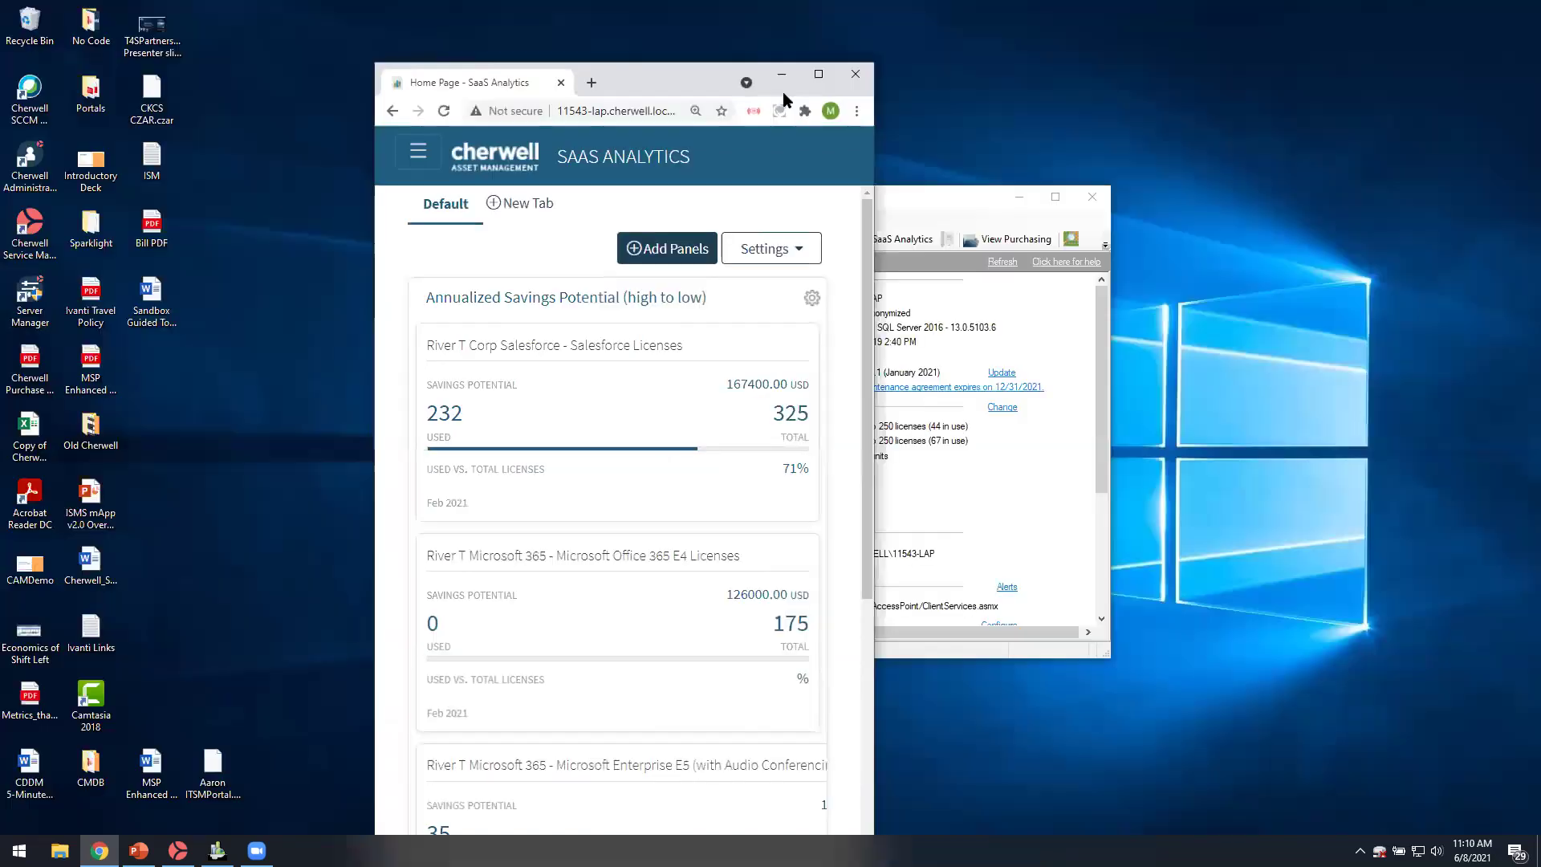
pyautogui.click(859, 74)
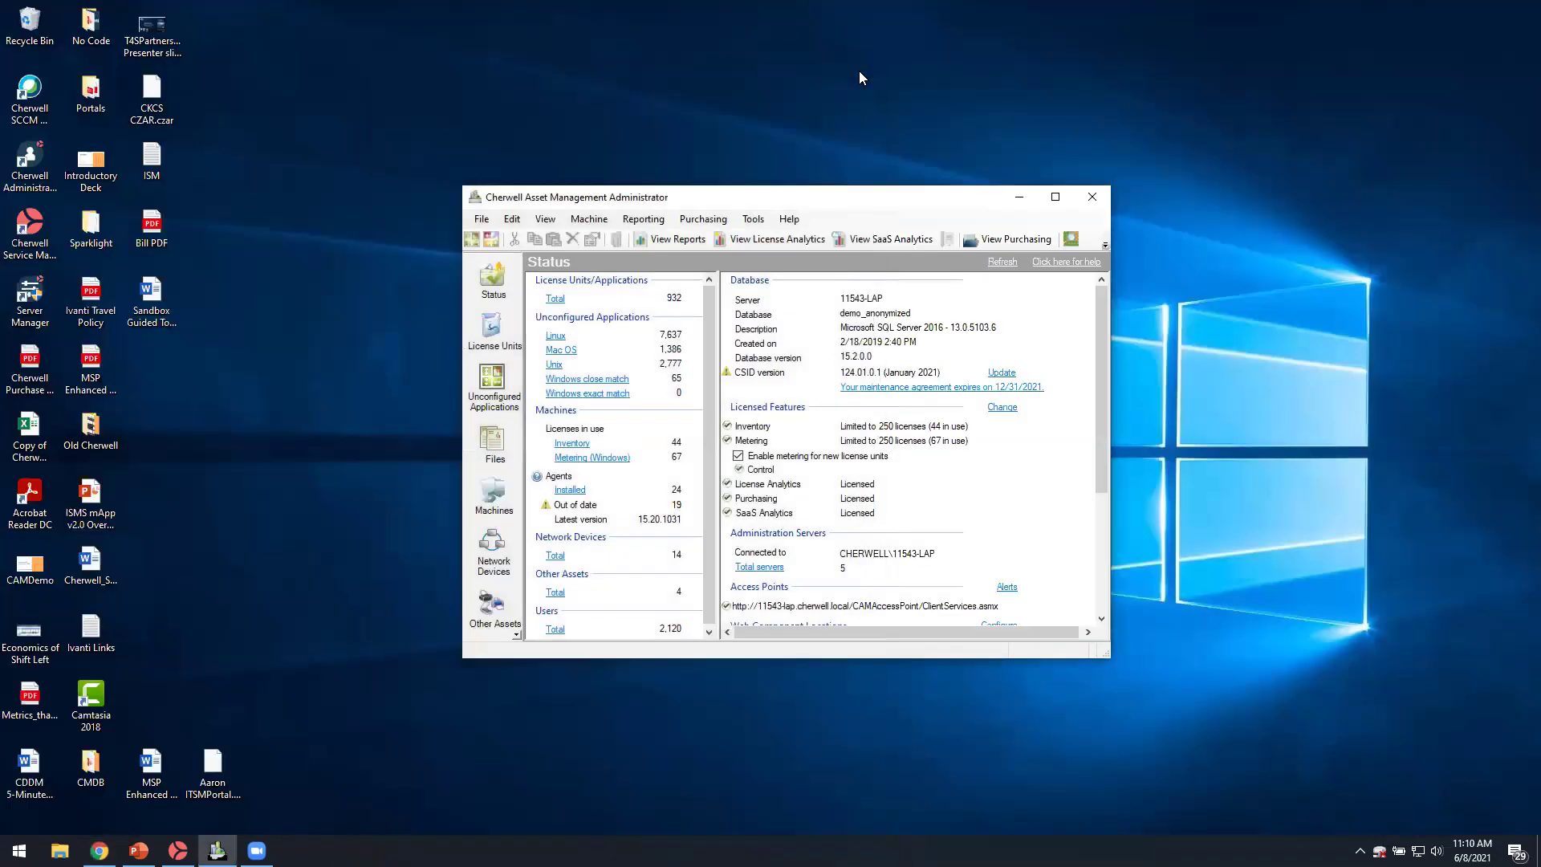
pyautogui.click(1023, 240)
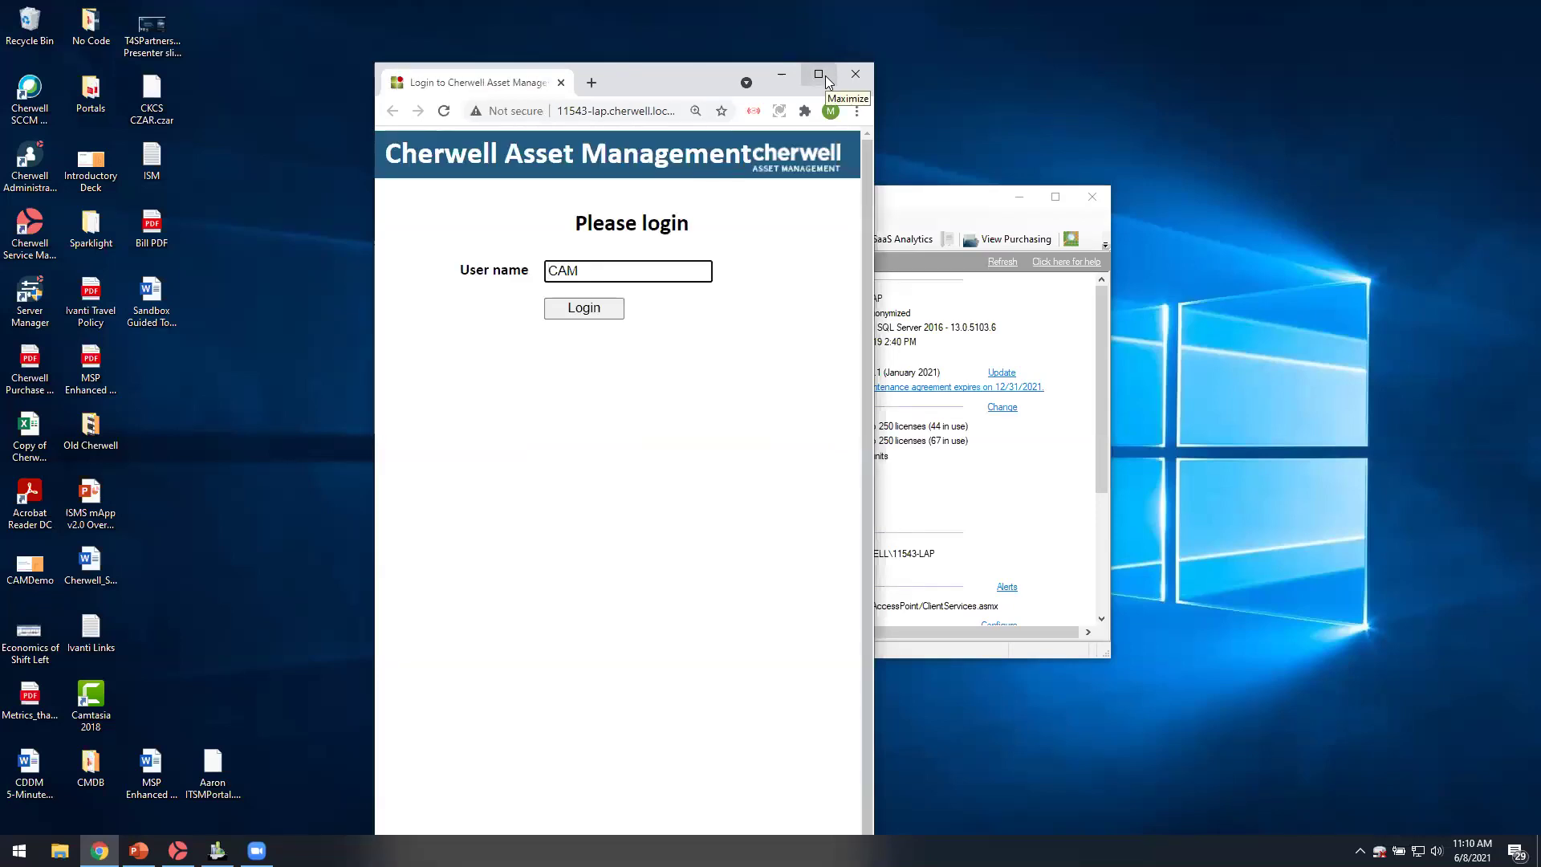
pyautogui.click(598, 311)
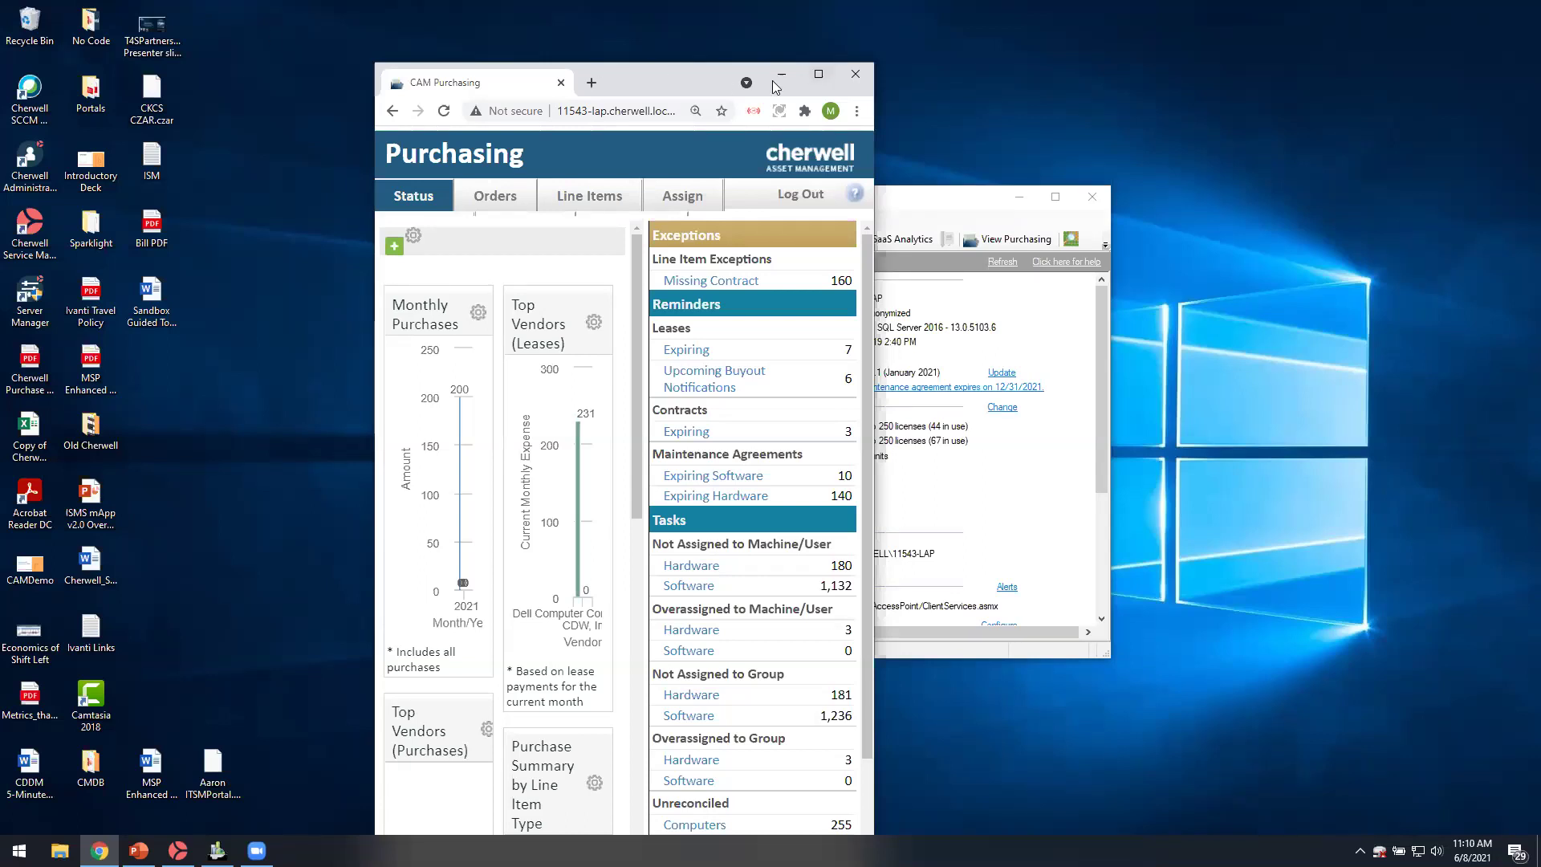
pyautogui.click(820, 76)
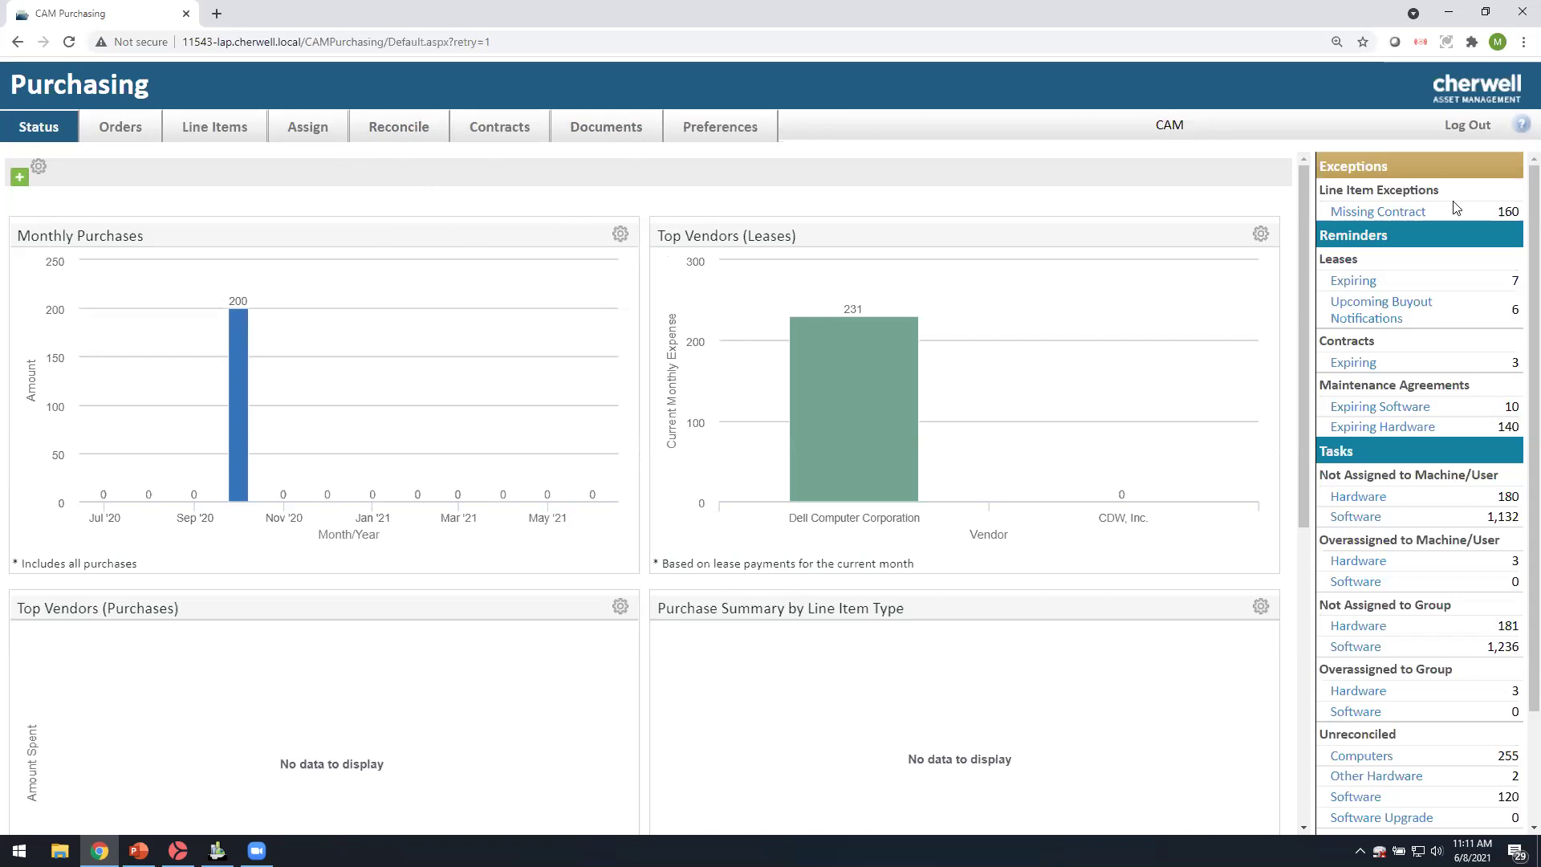
# Check the expiring contracts, and open the Windows Server Licenses purchase order dated 5/5/2020 for editing
pyautogui.click(1354, 365)
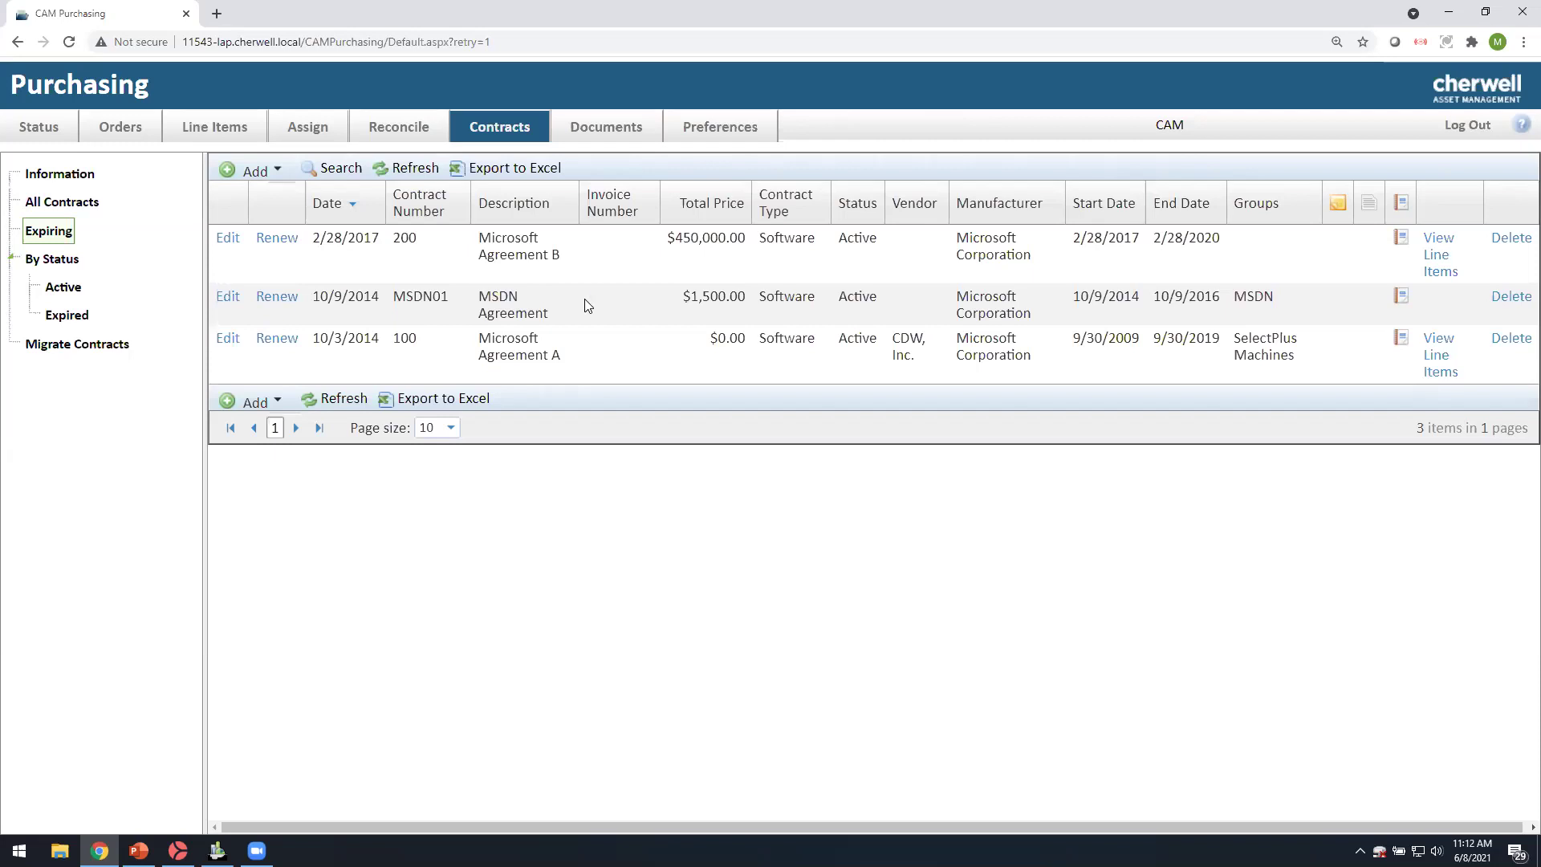
pyautogui.click(124, 131)
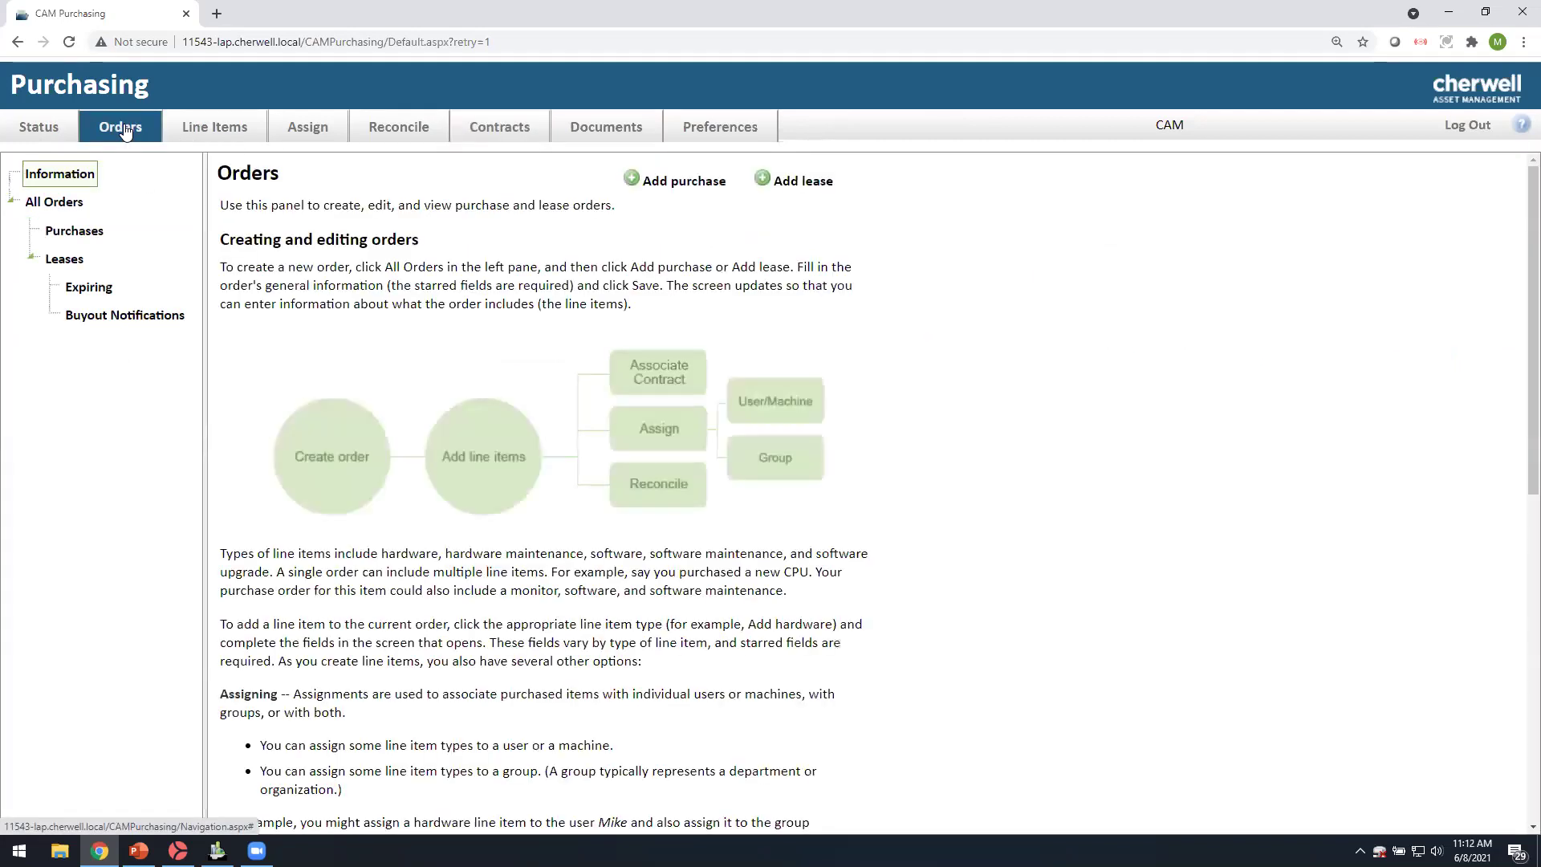
pyautogui.click(70, 233)
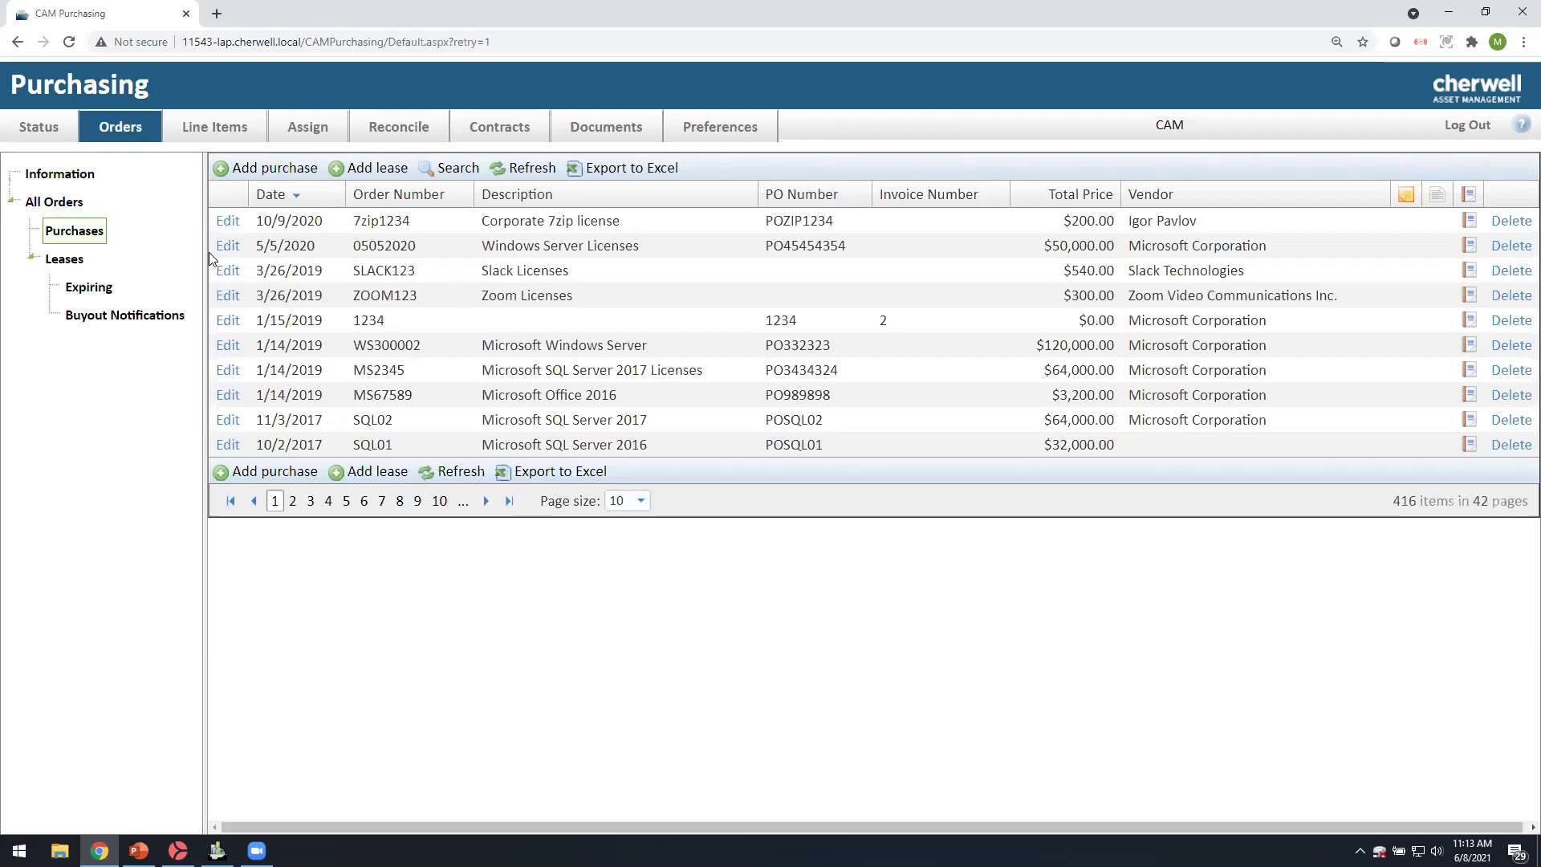
pyautogui.click(228, 246)
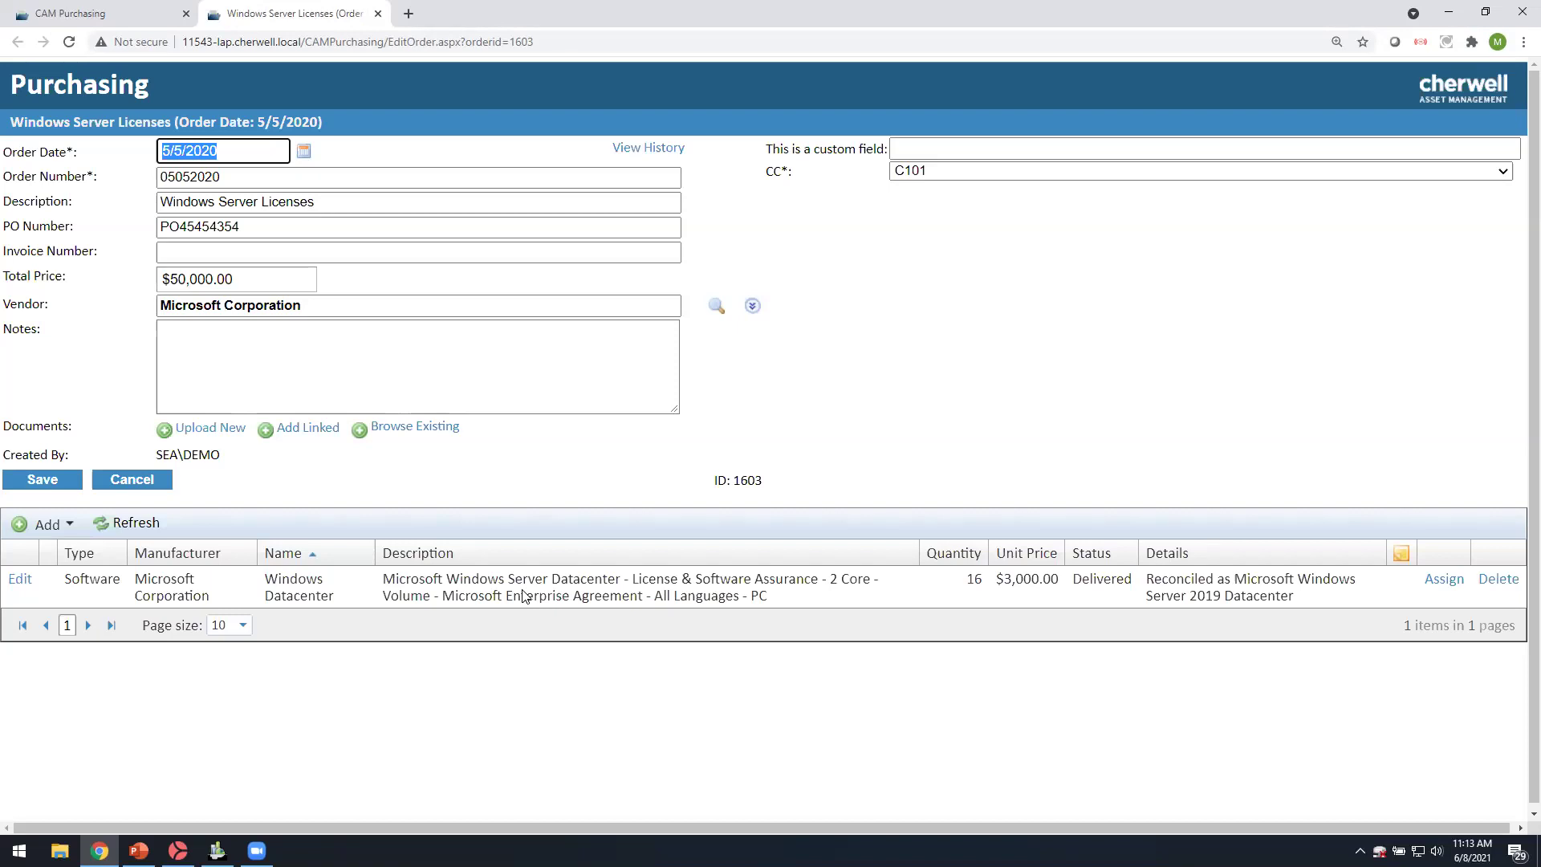
# Check the line item types that can be added to the Windows Server Licenses order, close the order, and unmaximize the Purchasing window
pyautogui.click(67, 525)
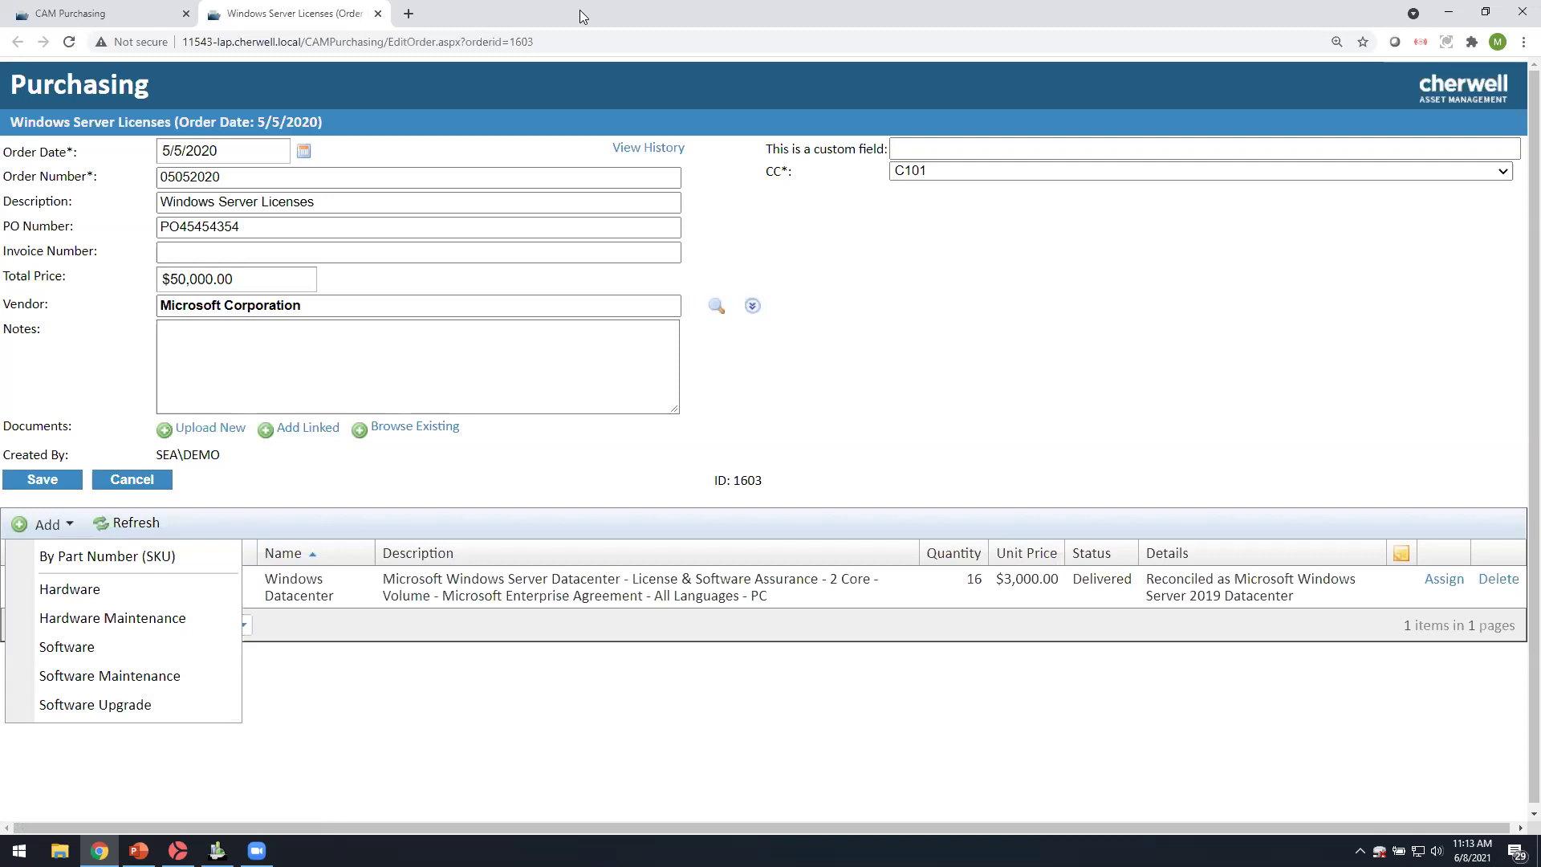
pyautogui.click(378, 14)
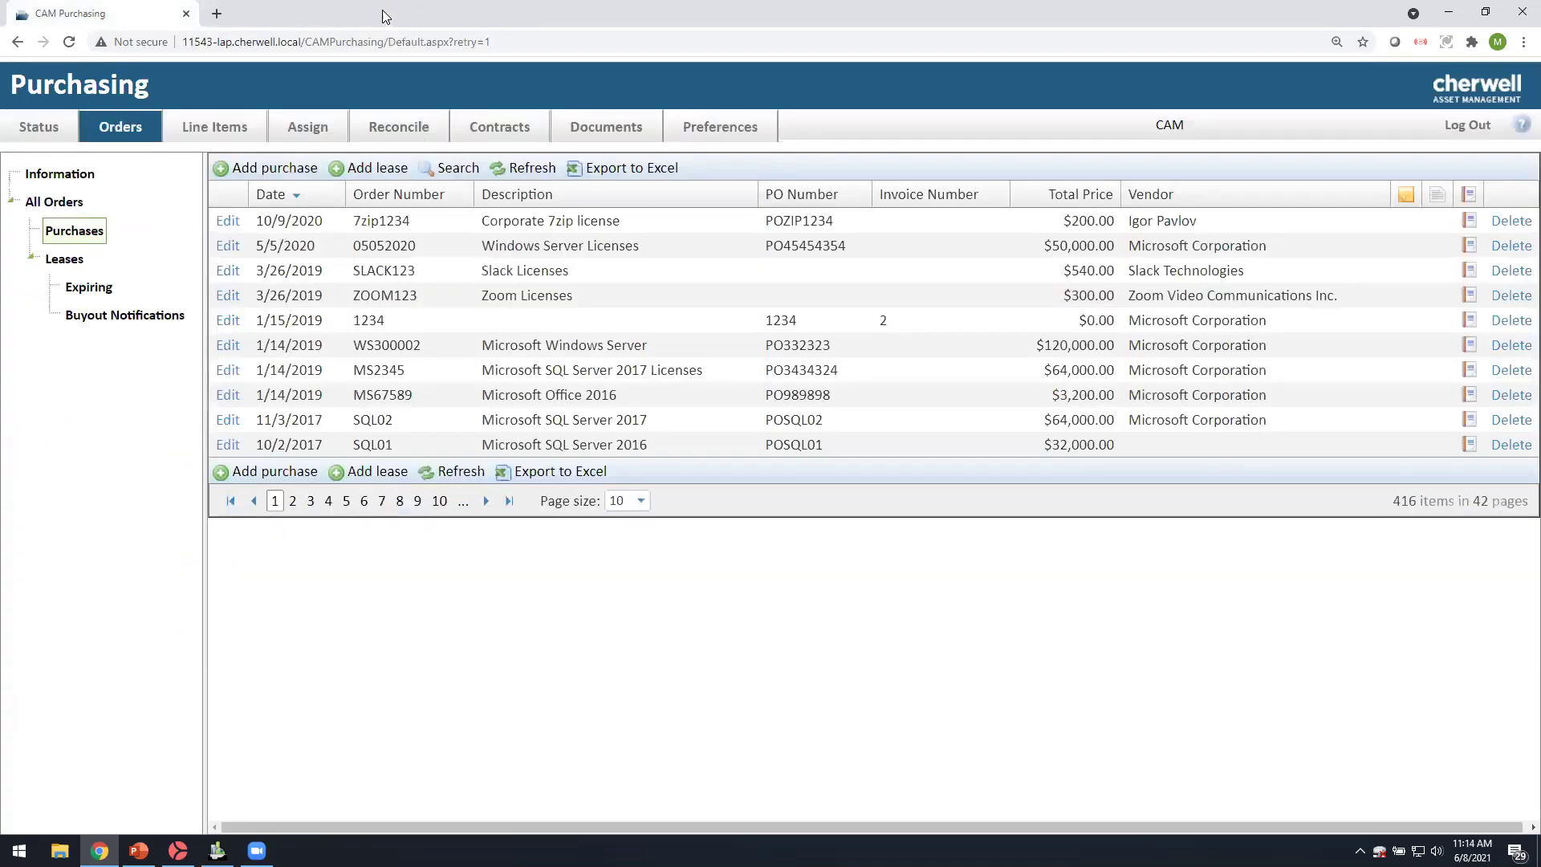
pyautogui.doubleClick(441, 16)
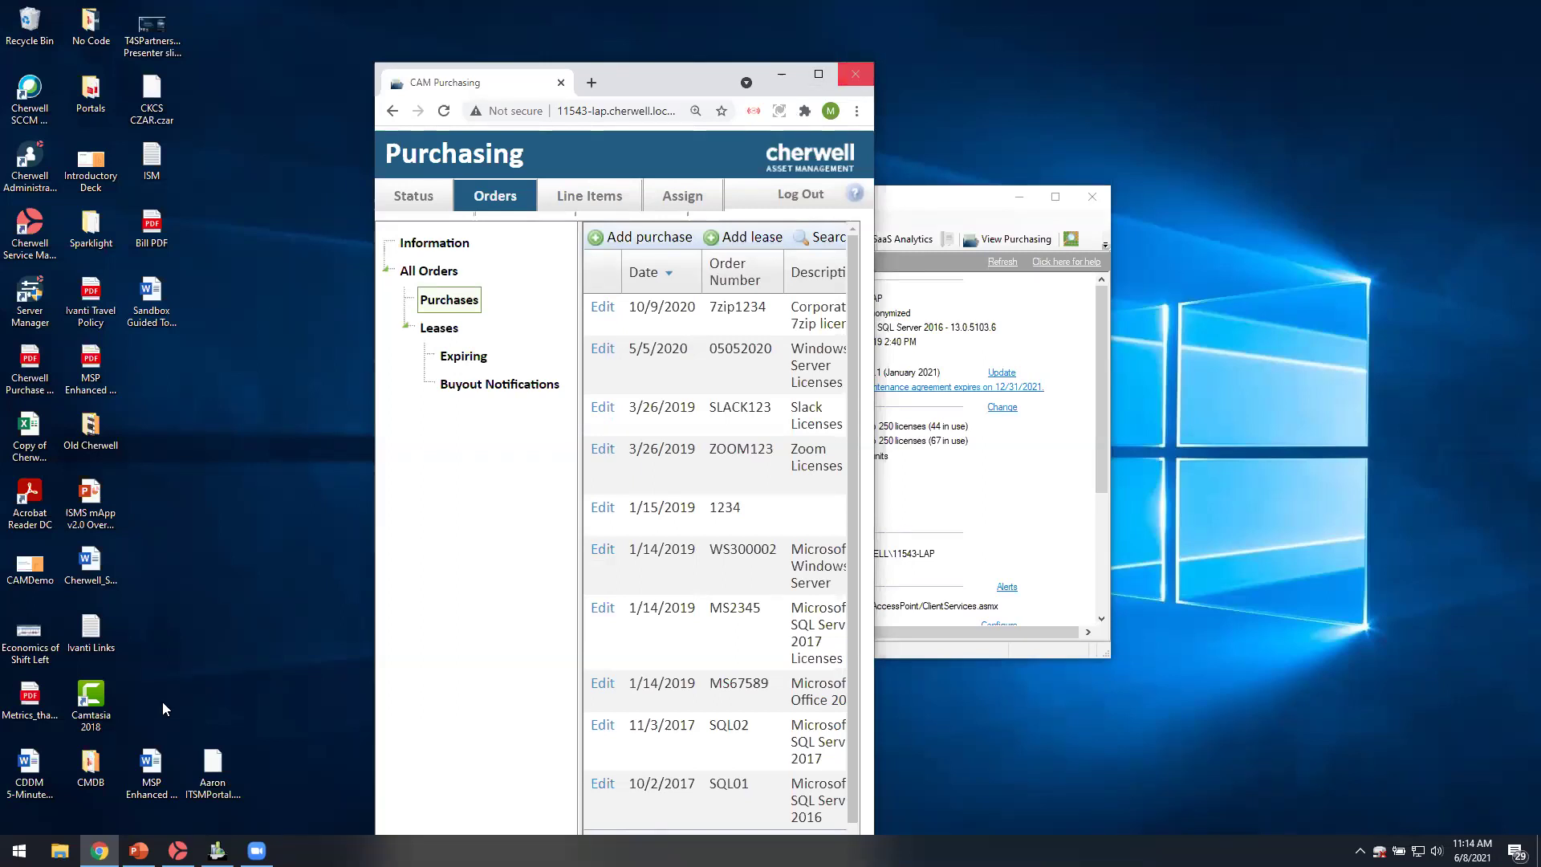
# Switch to Cherwell Service Management in a maximized window and open the Configuration Management Database
pyautogui.click(175, 850)
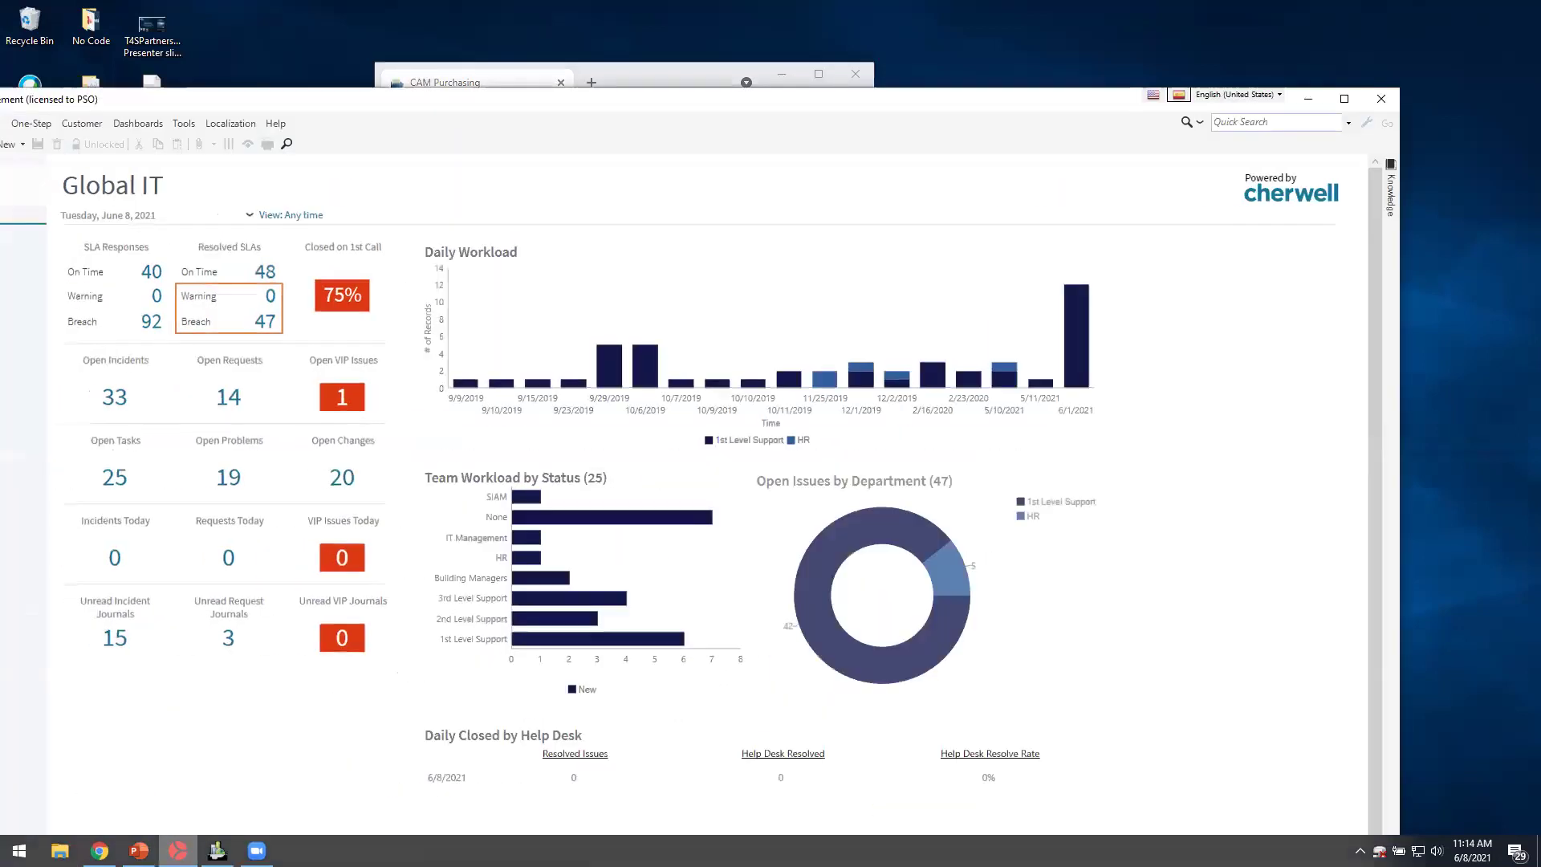
pyautogui.click(1348, 98)
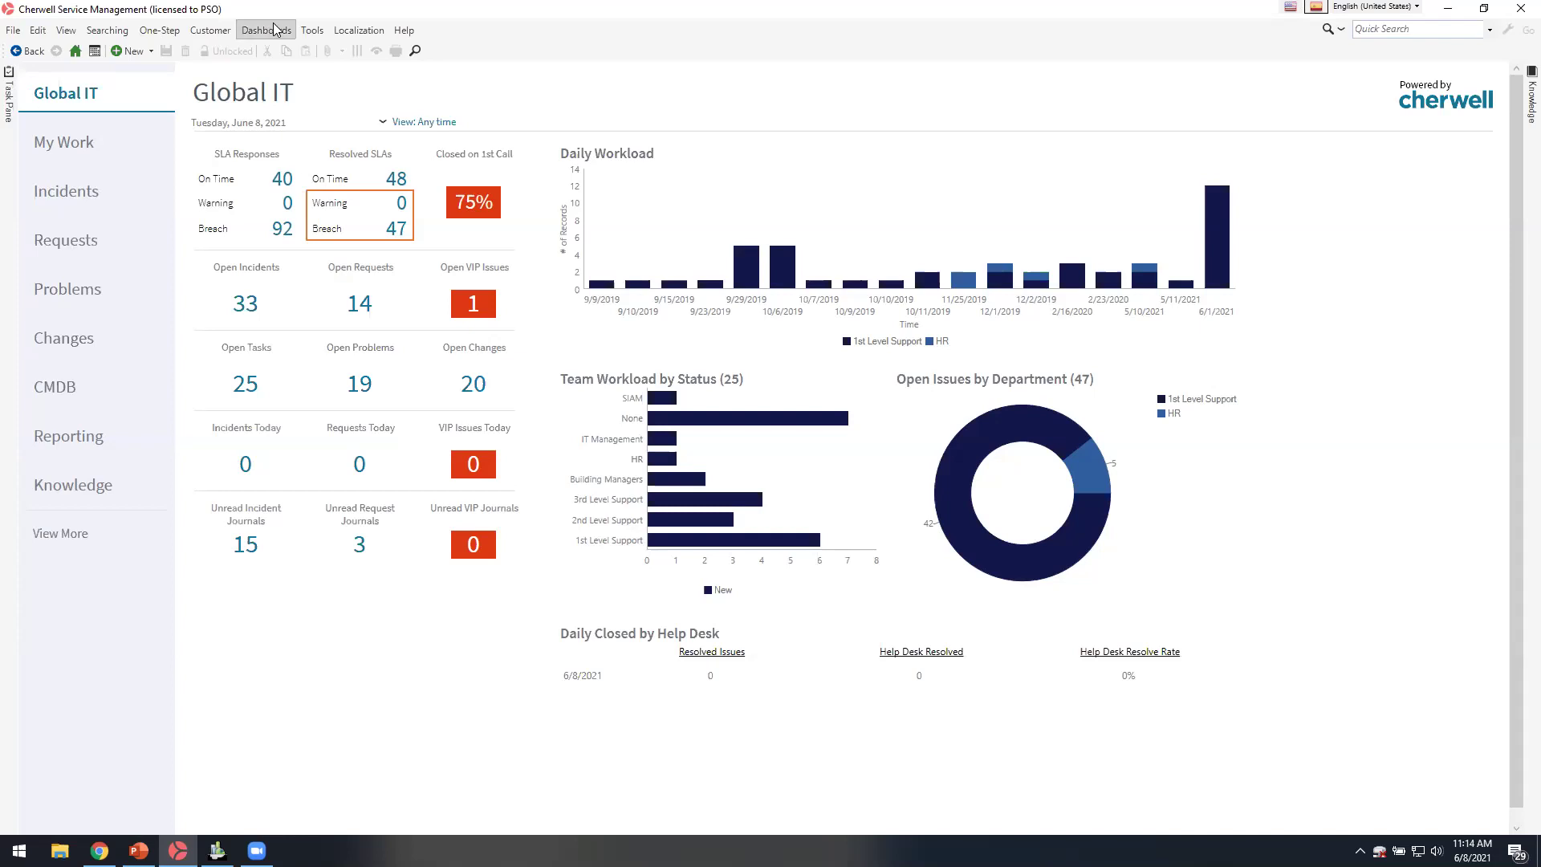
pyautogui.click(314, 31)
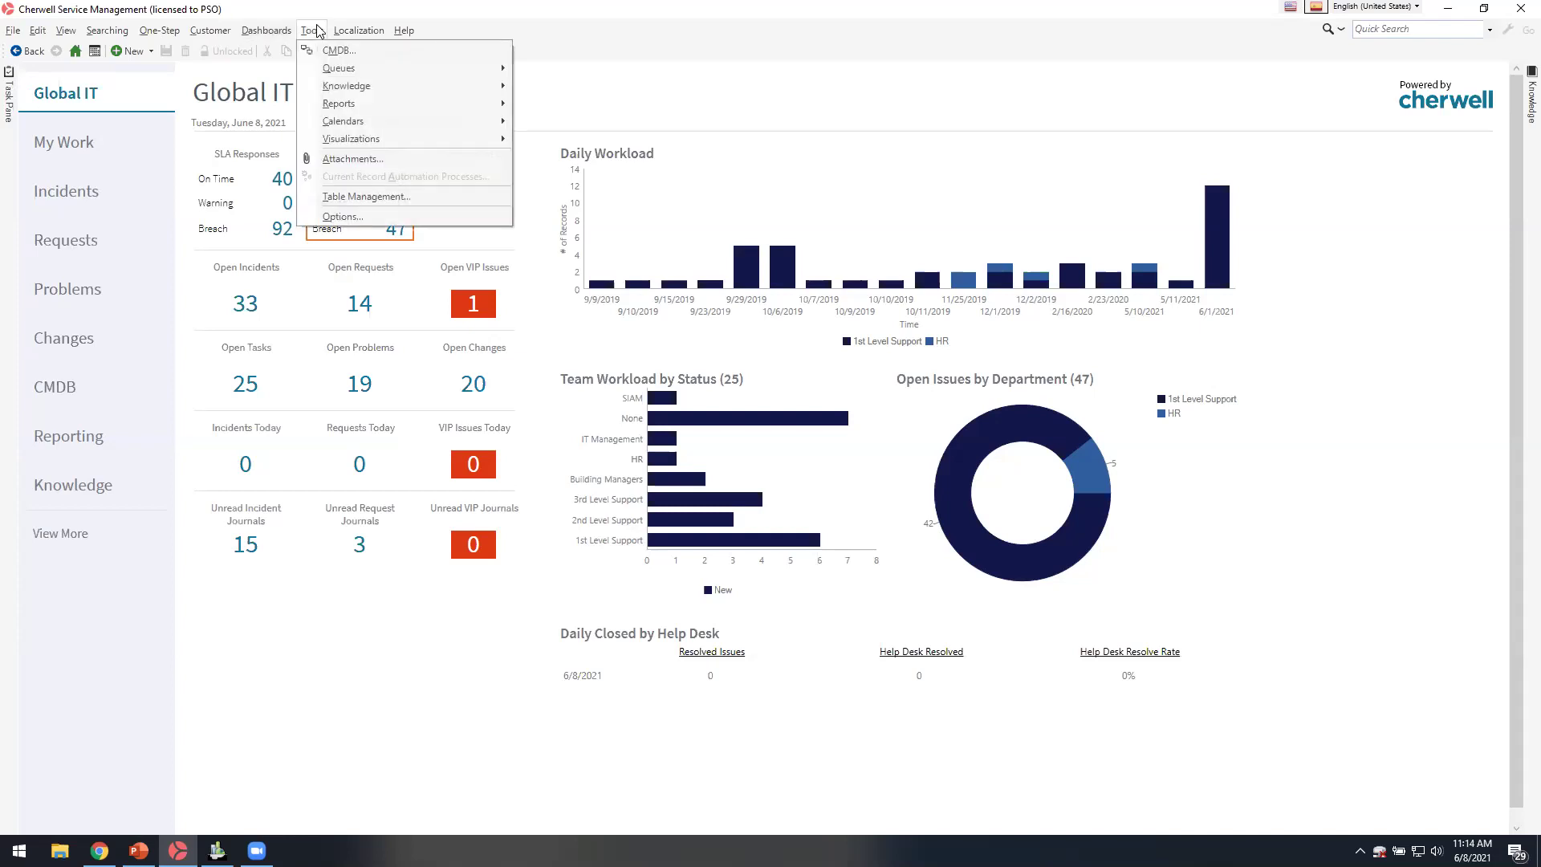
pyautogui.click(427, 50)
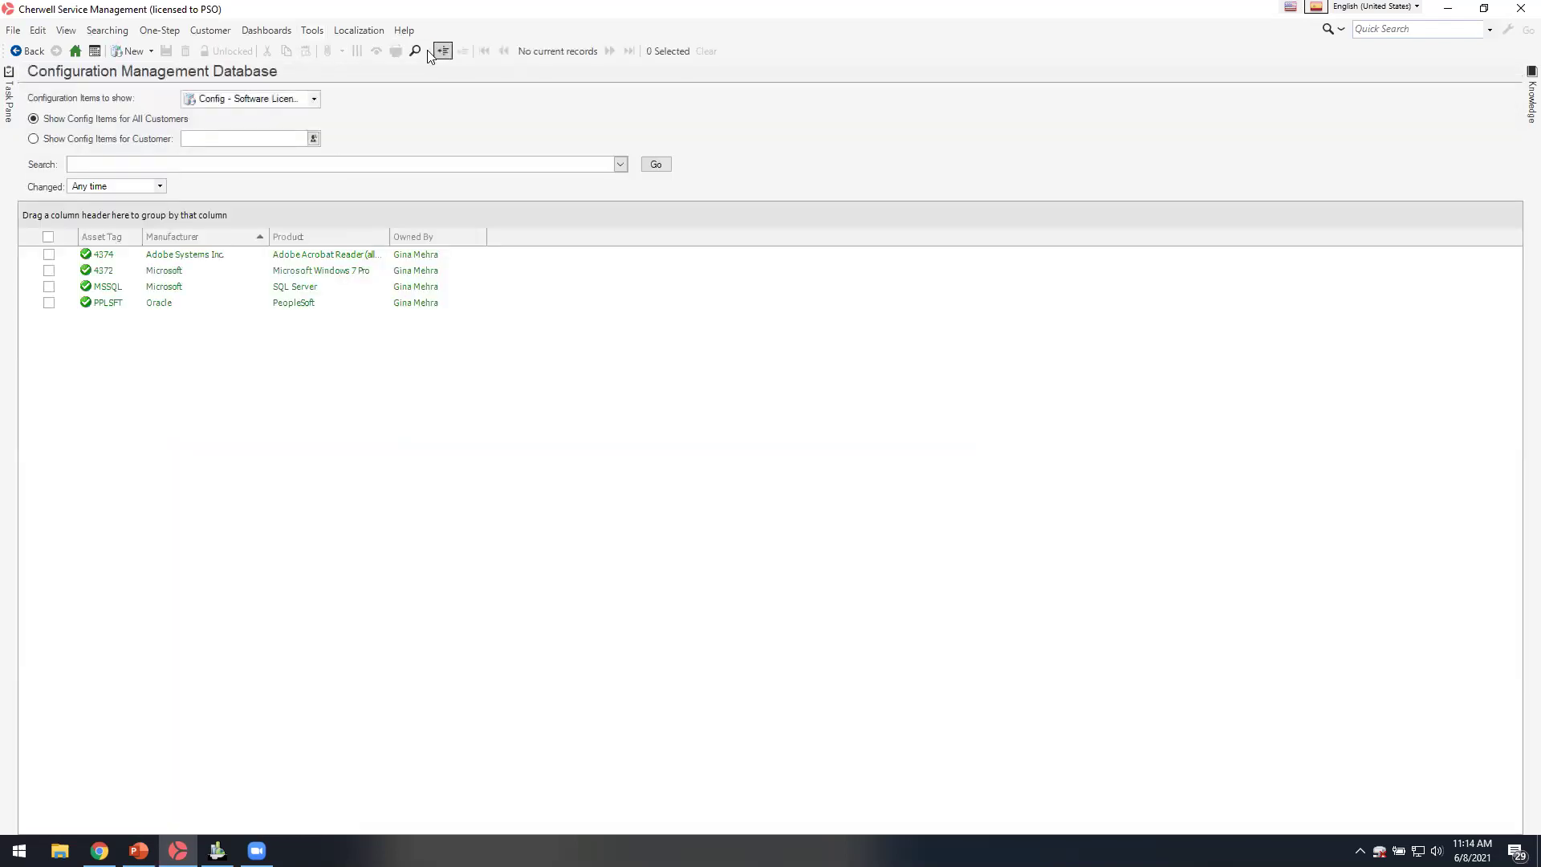
# Show the Config - Server items, dismissing the error and retrying, and open the Mail Server record with asset tag 4385
pyautogui.click(313, 98)
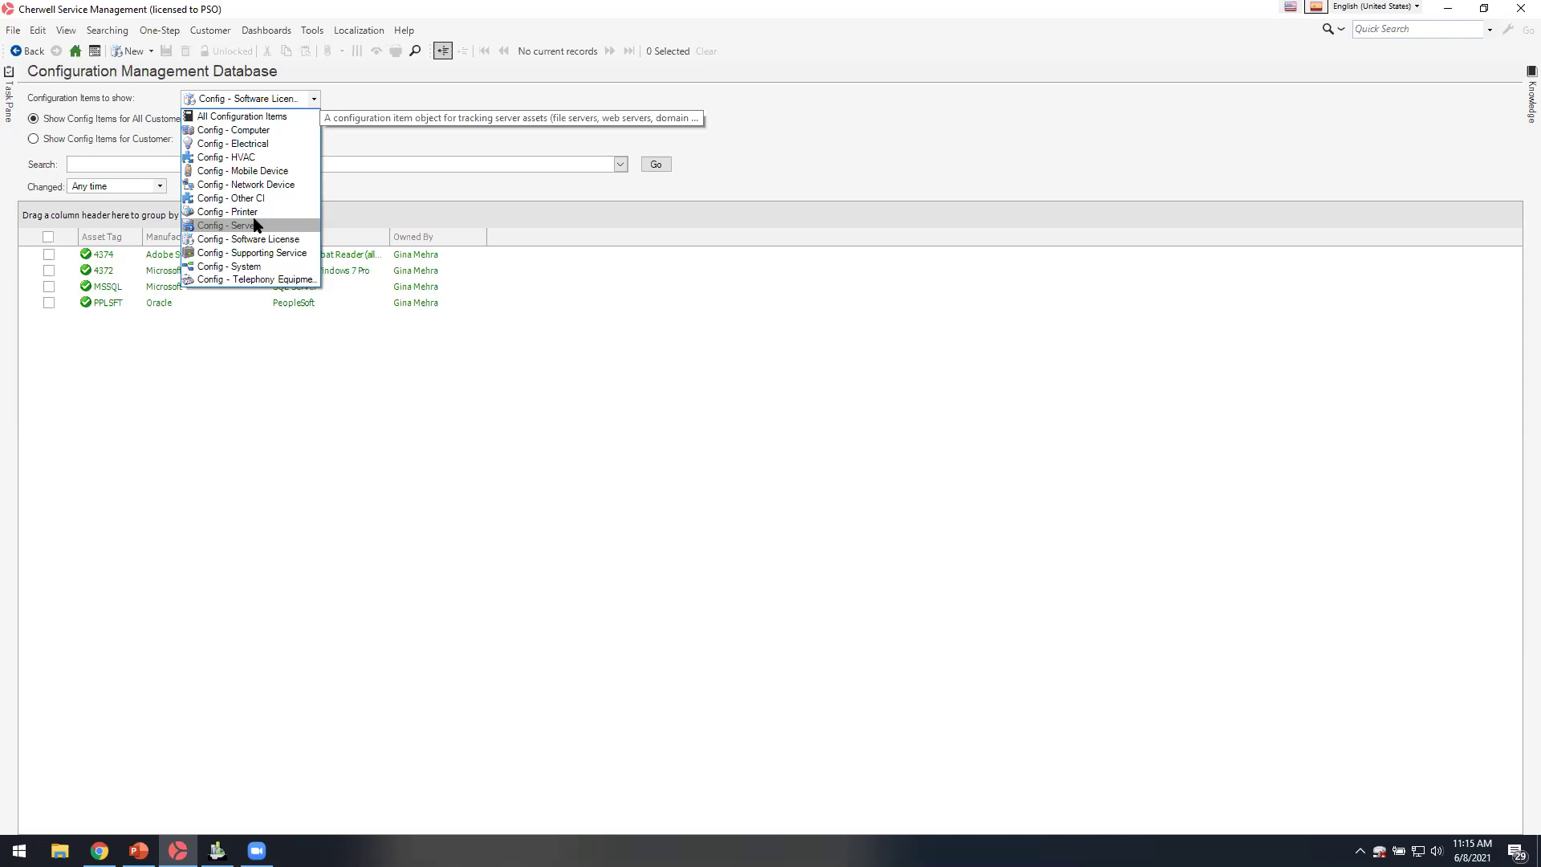
pyautogui.click(281, 228)
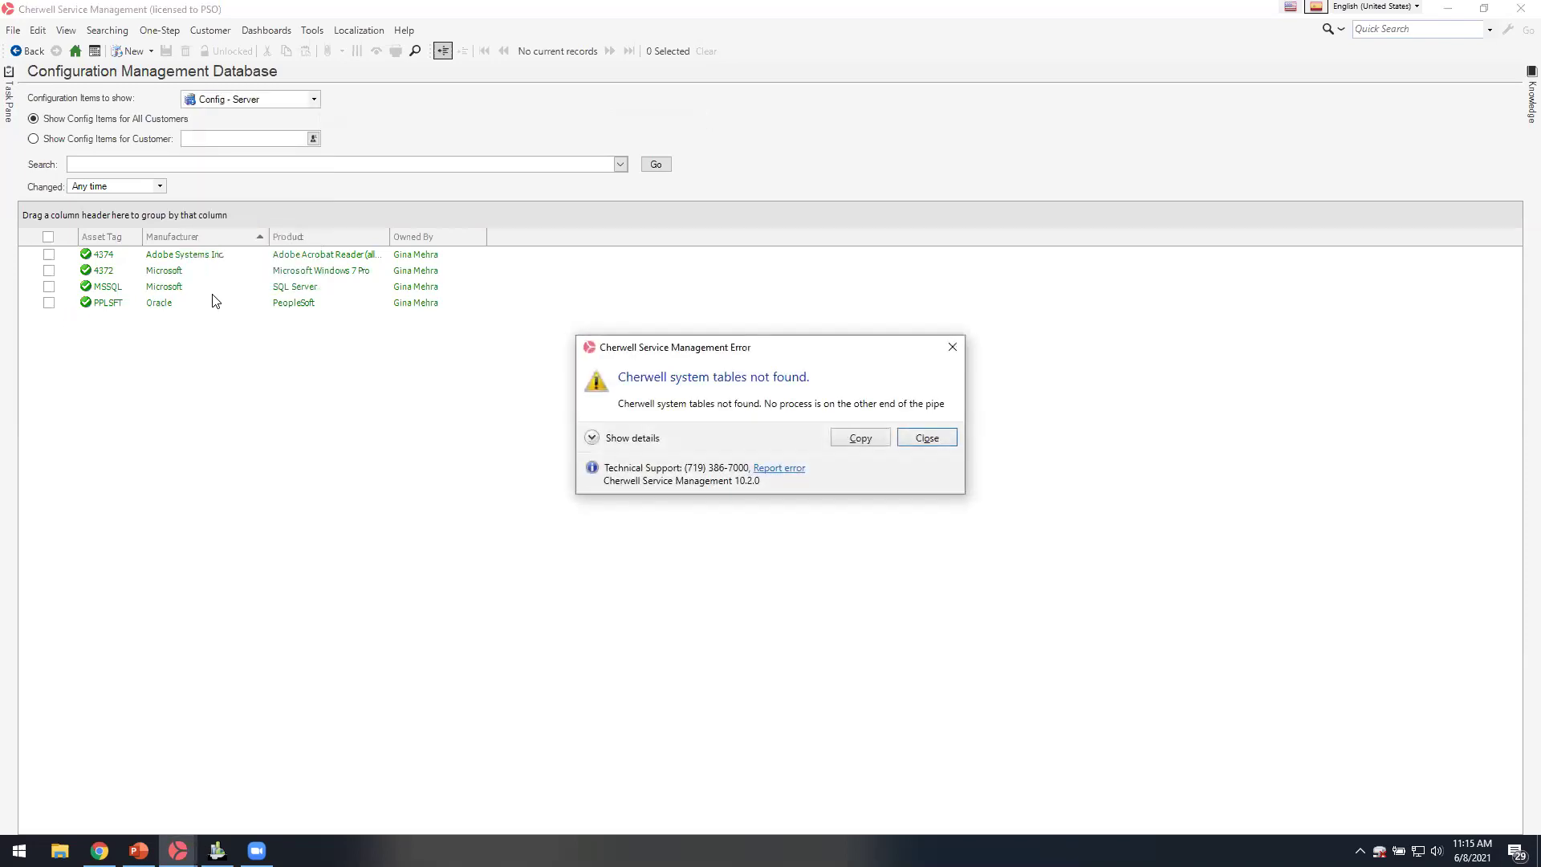
pyautogui.click(939, 437)
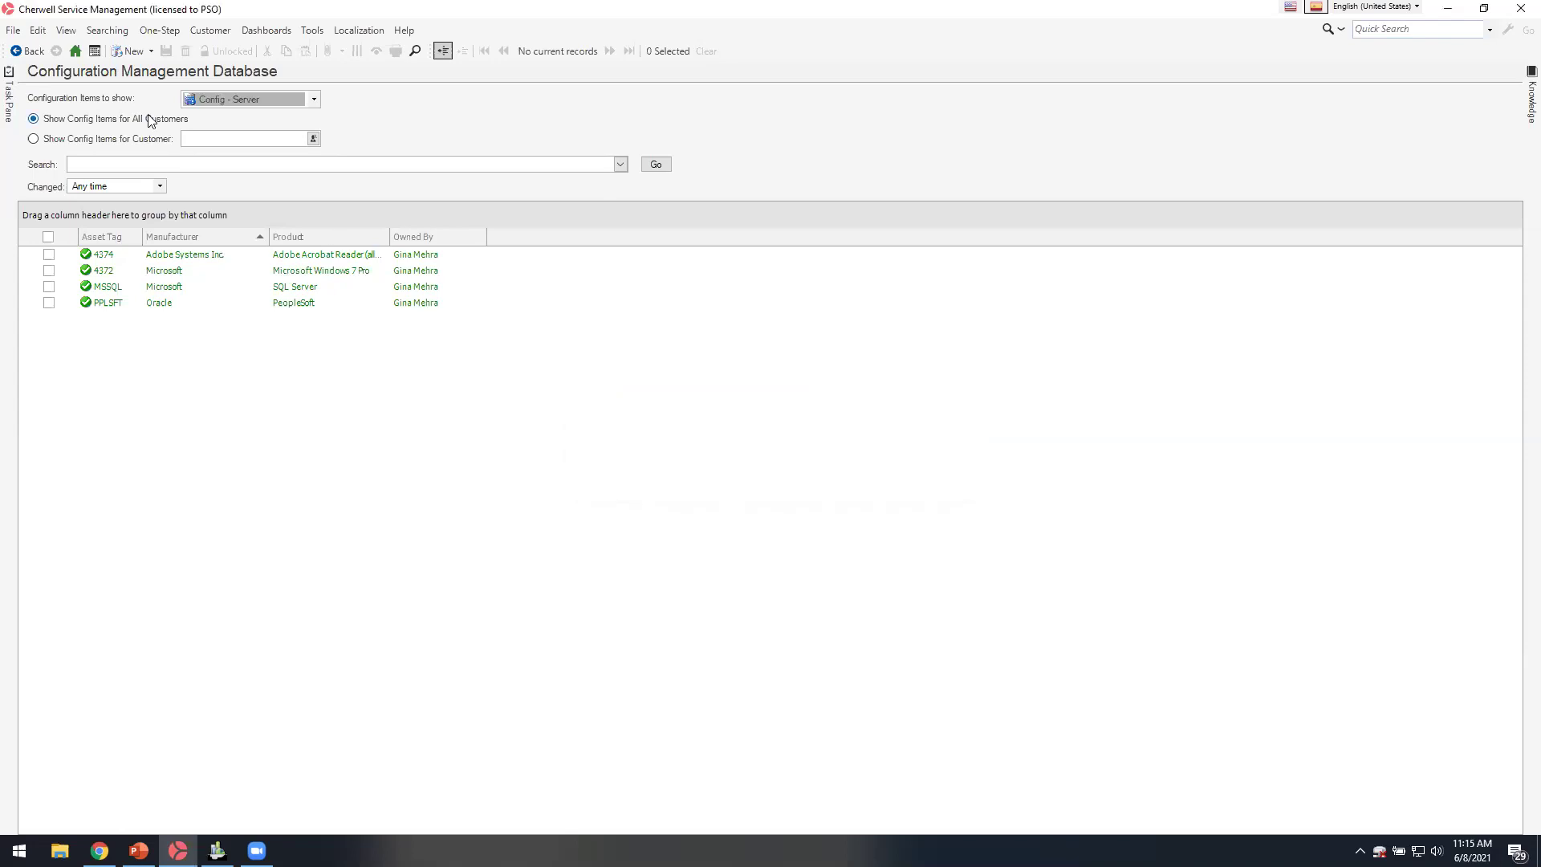
pyautogui.click(314, 99)
pyautogui.click(262, 226)
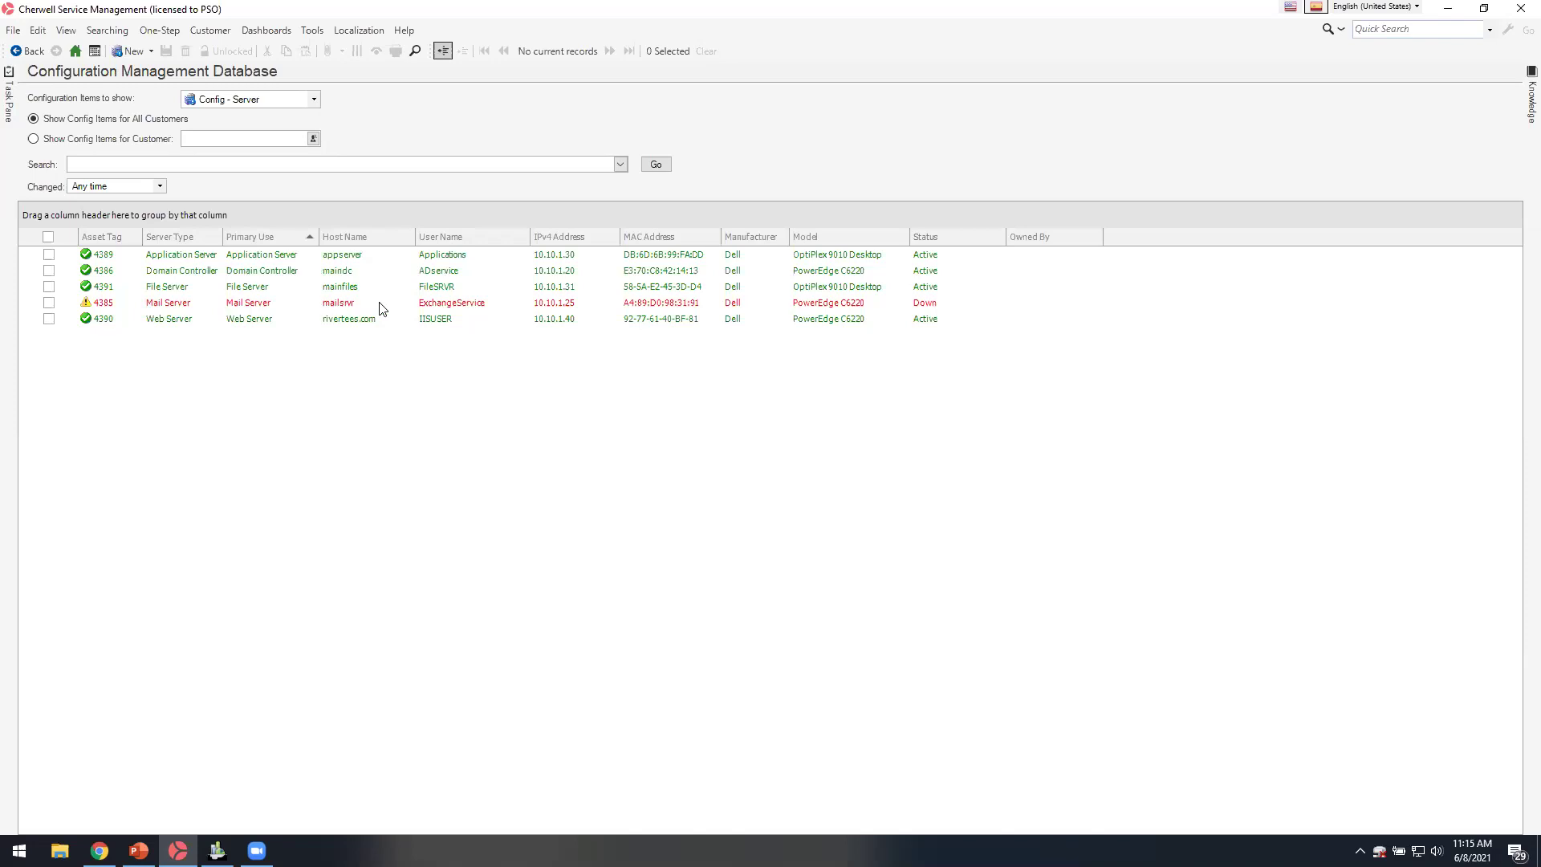
pyautogui.click(379, 303)
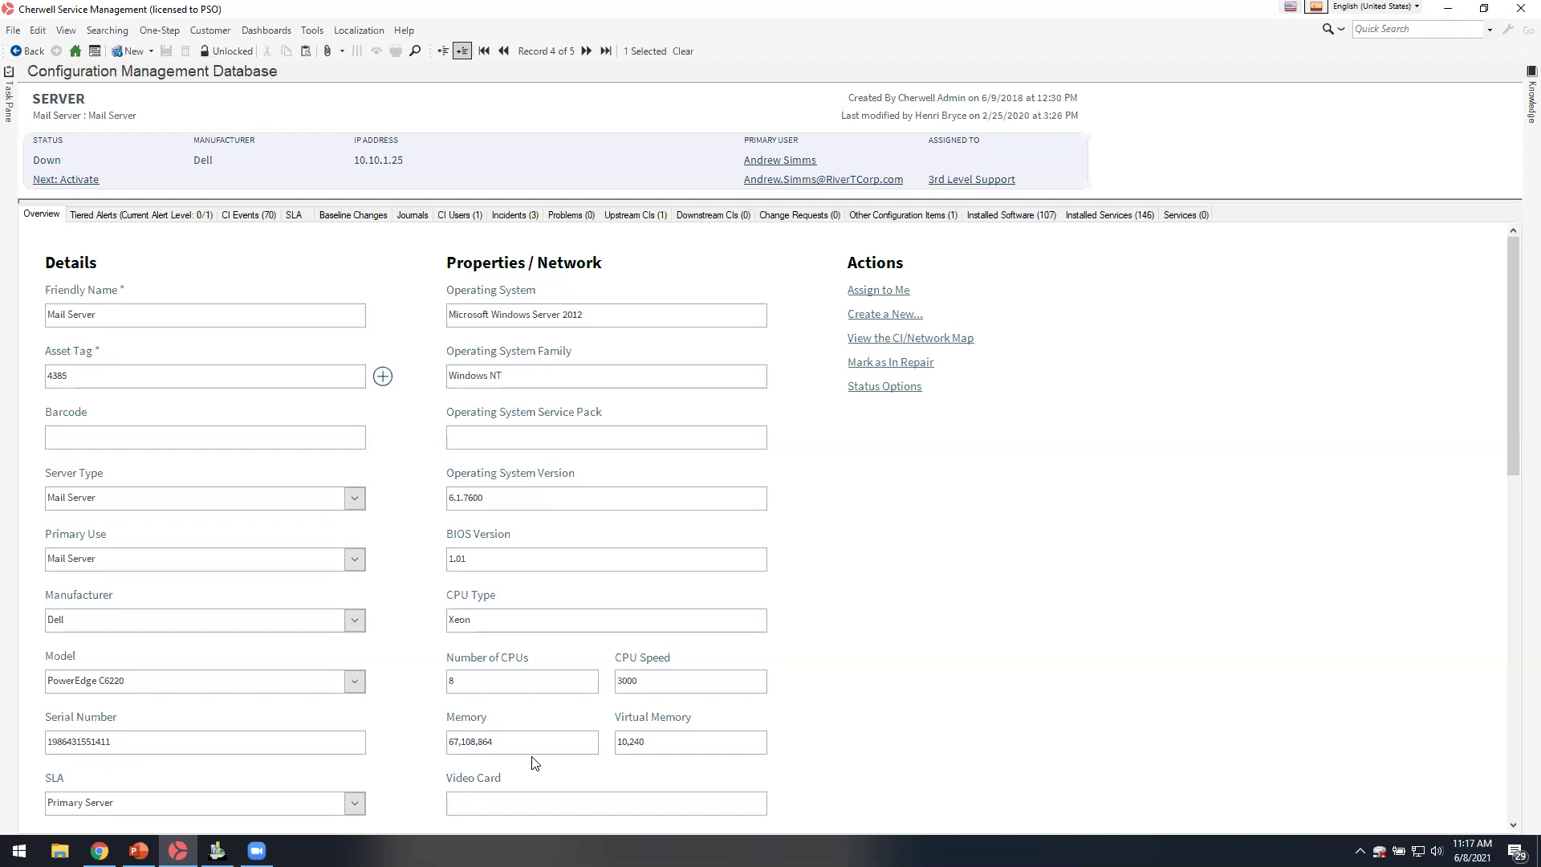
# Review the Mail Server's CI events, SLA and baseline changes, and return to its overview
pyautogui.click(244, 218)
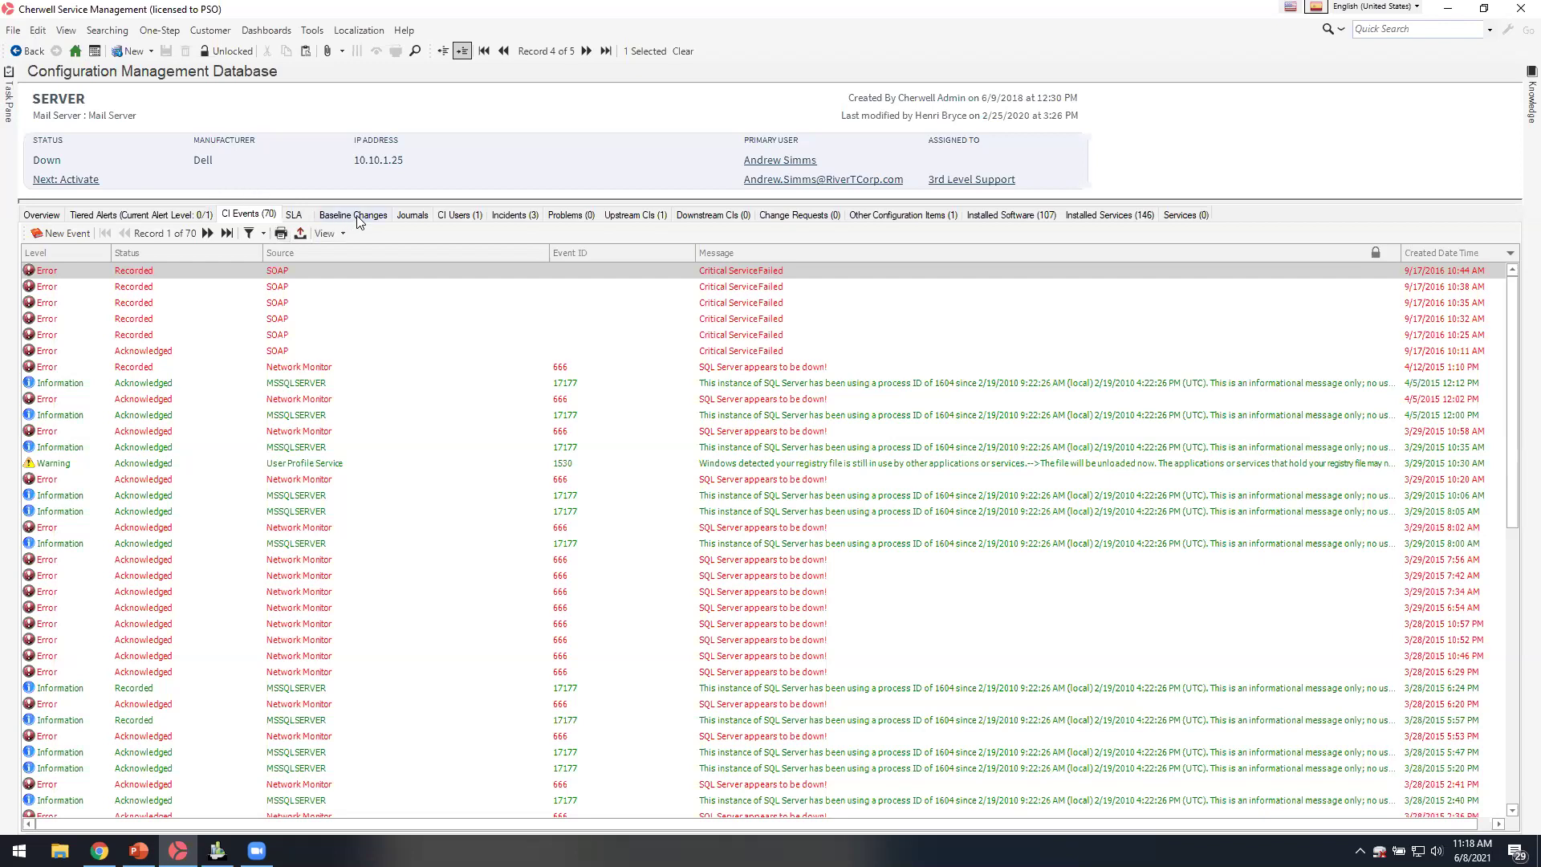
pyautogui.click(294, 216)
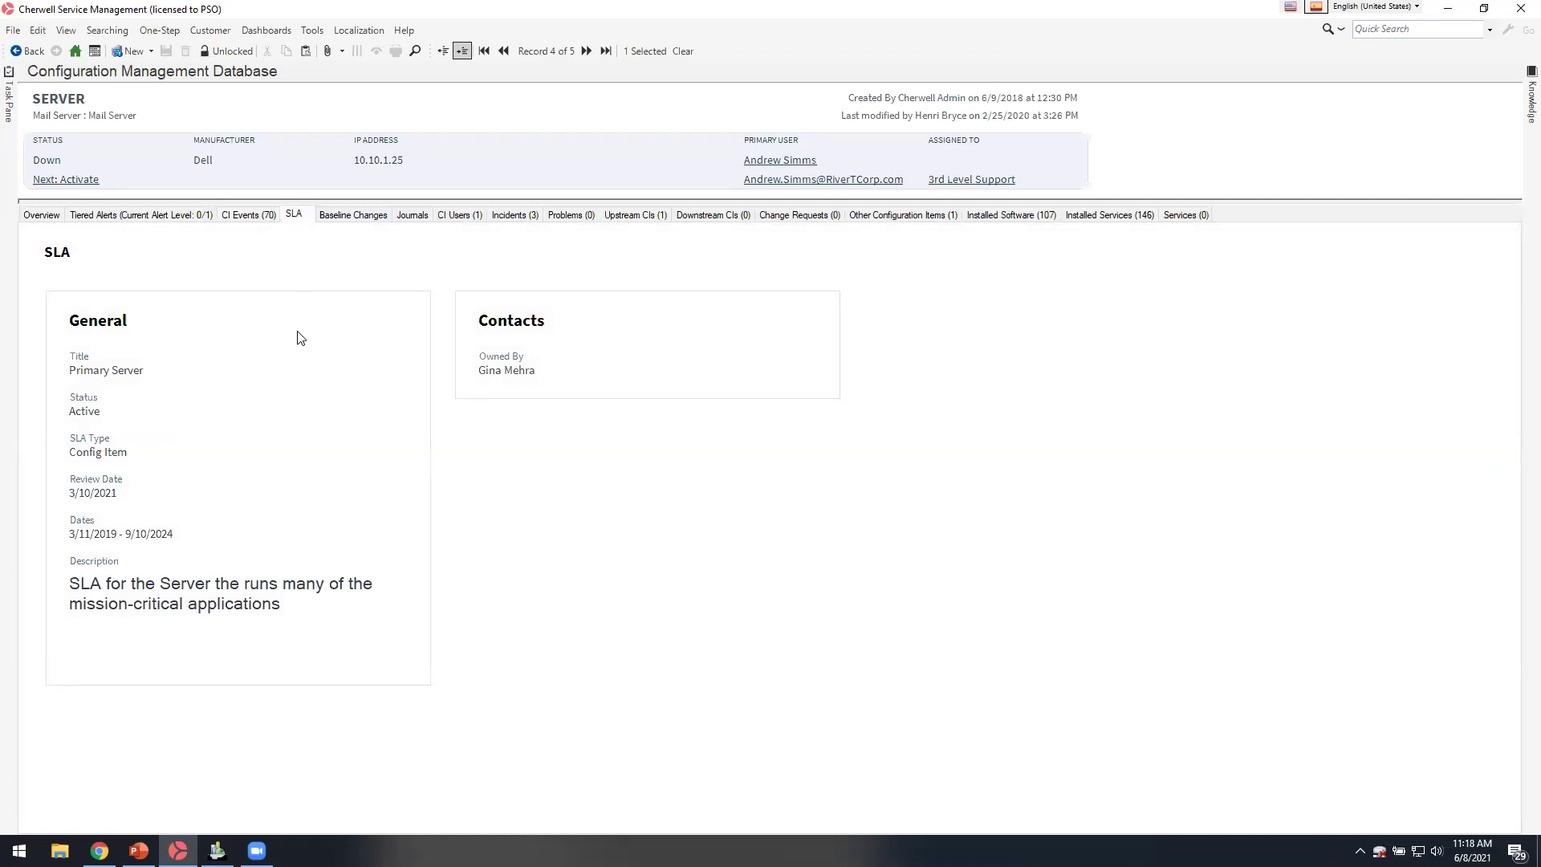
pyautogui.click(355, 217)
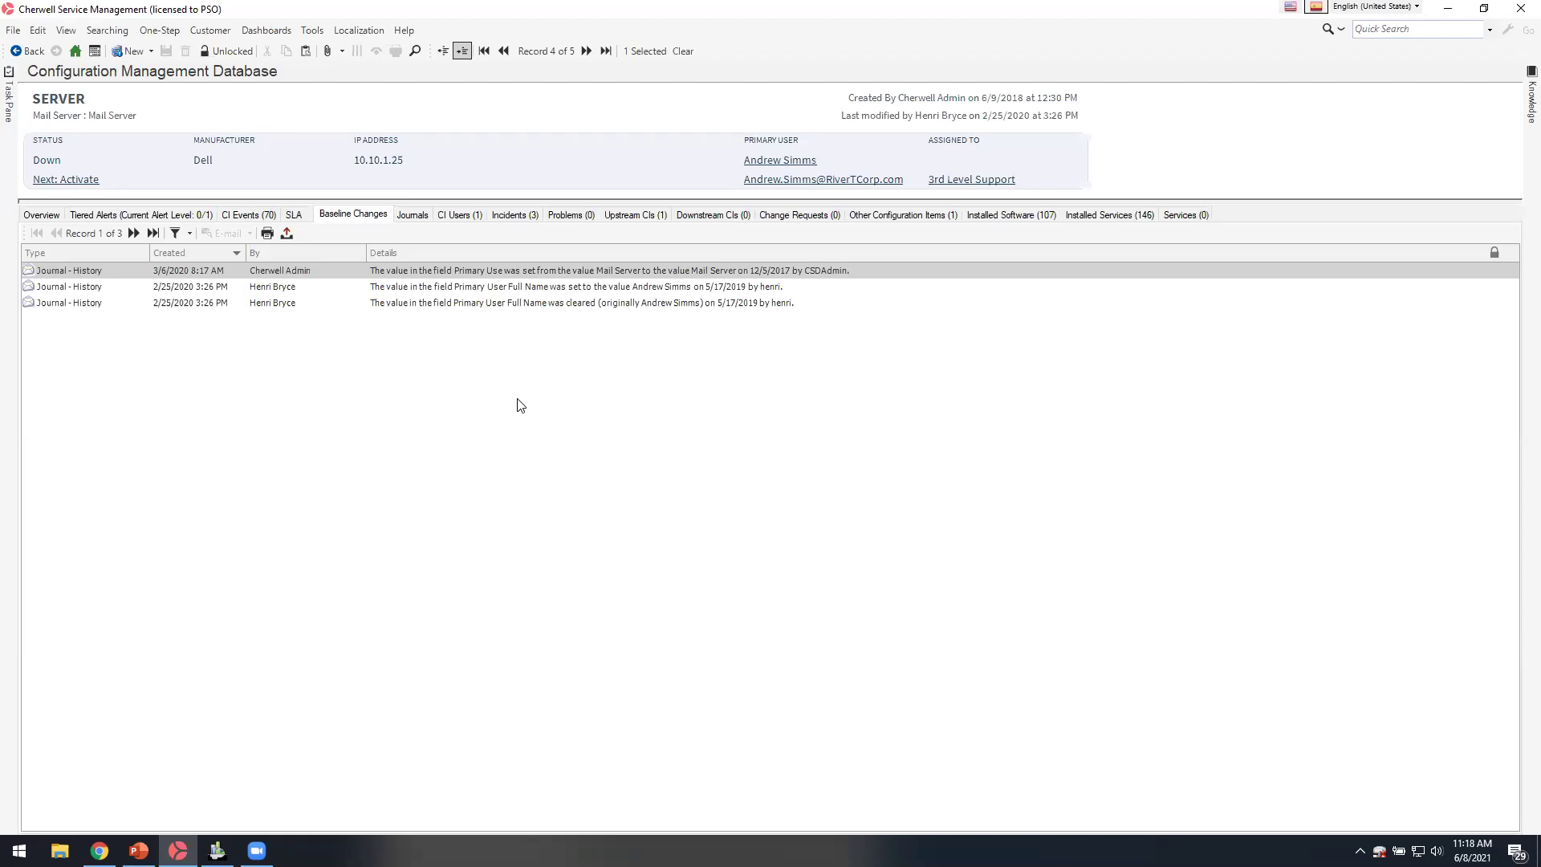
pyautogui.click(44, 215)
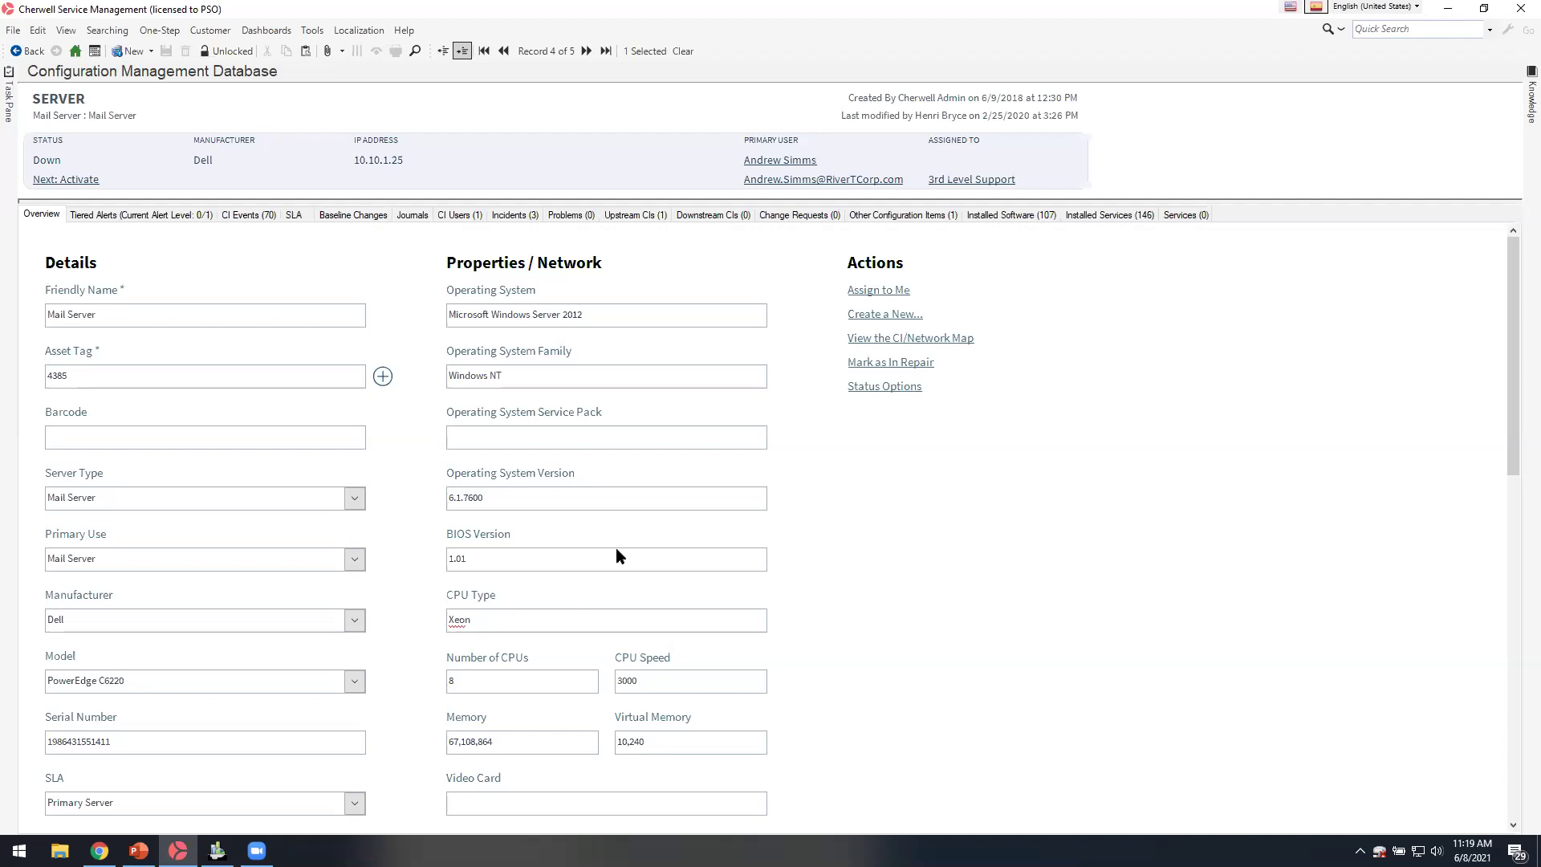
# Review the Mail Server's change requests and its downstream and upstream CIs, and check which configuration items can be linked without linking any
pyautogui.click(823, 215)
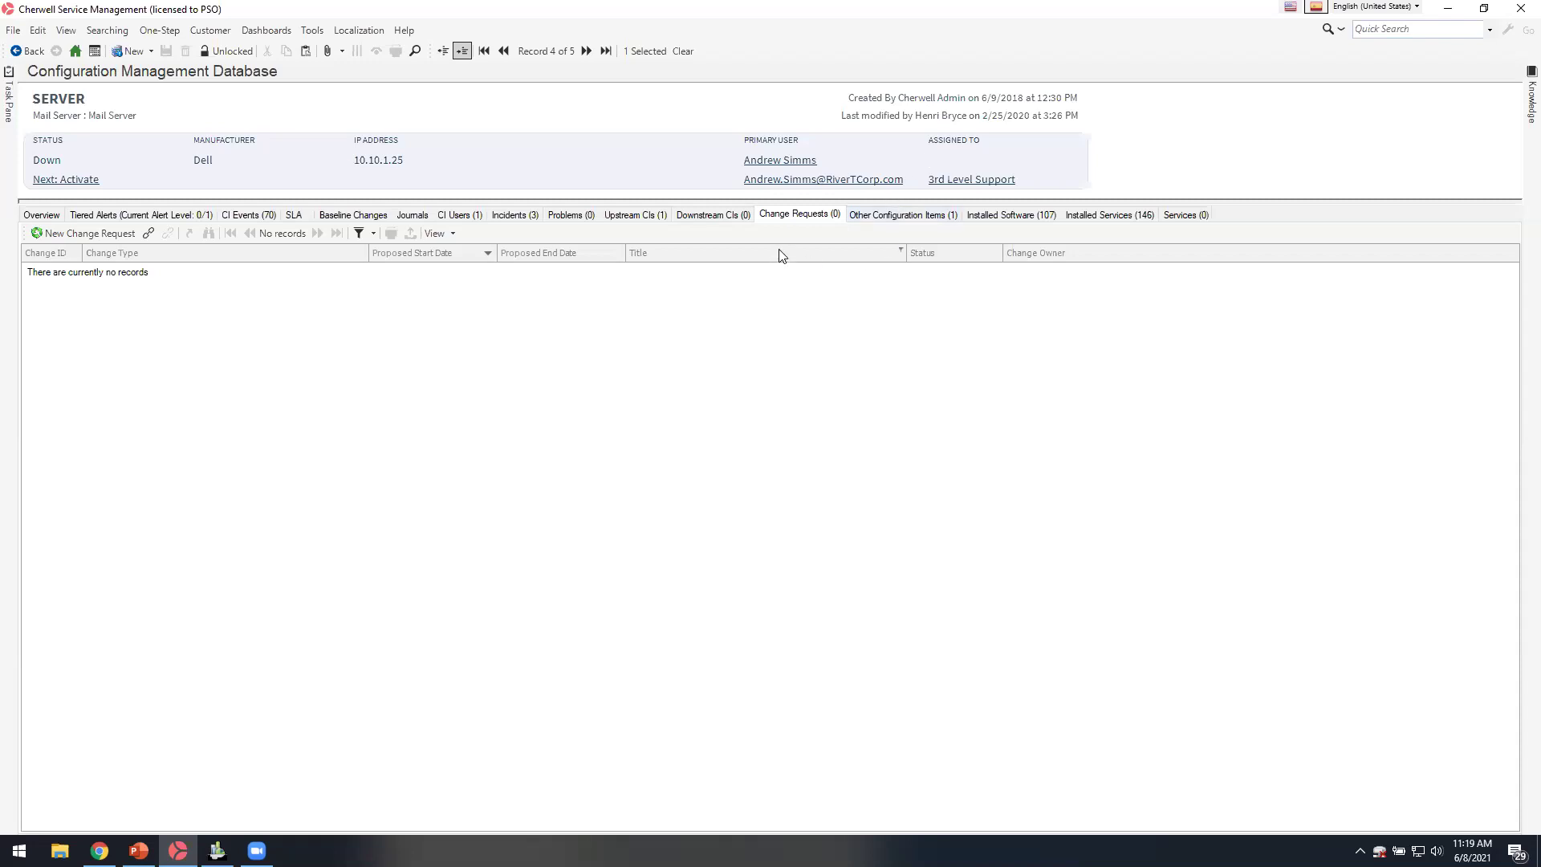
pyautogui.click(730, 222)
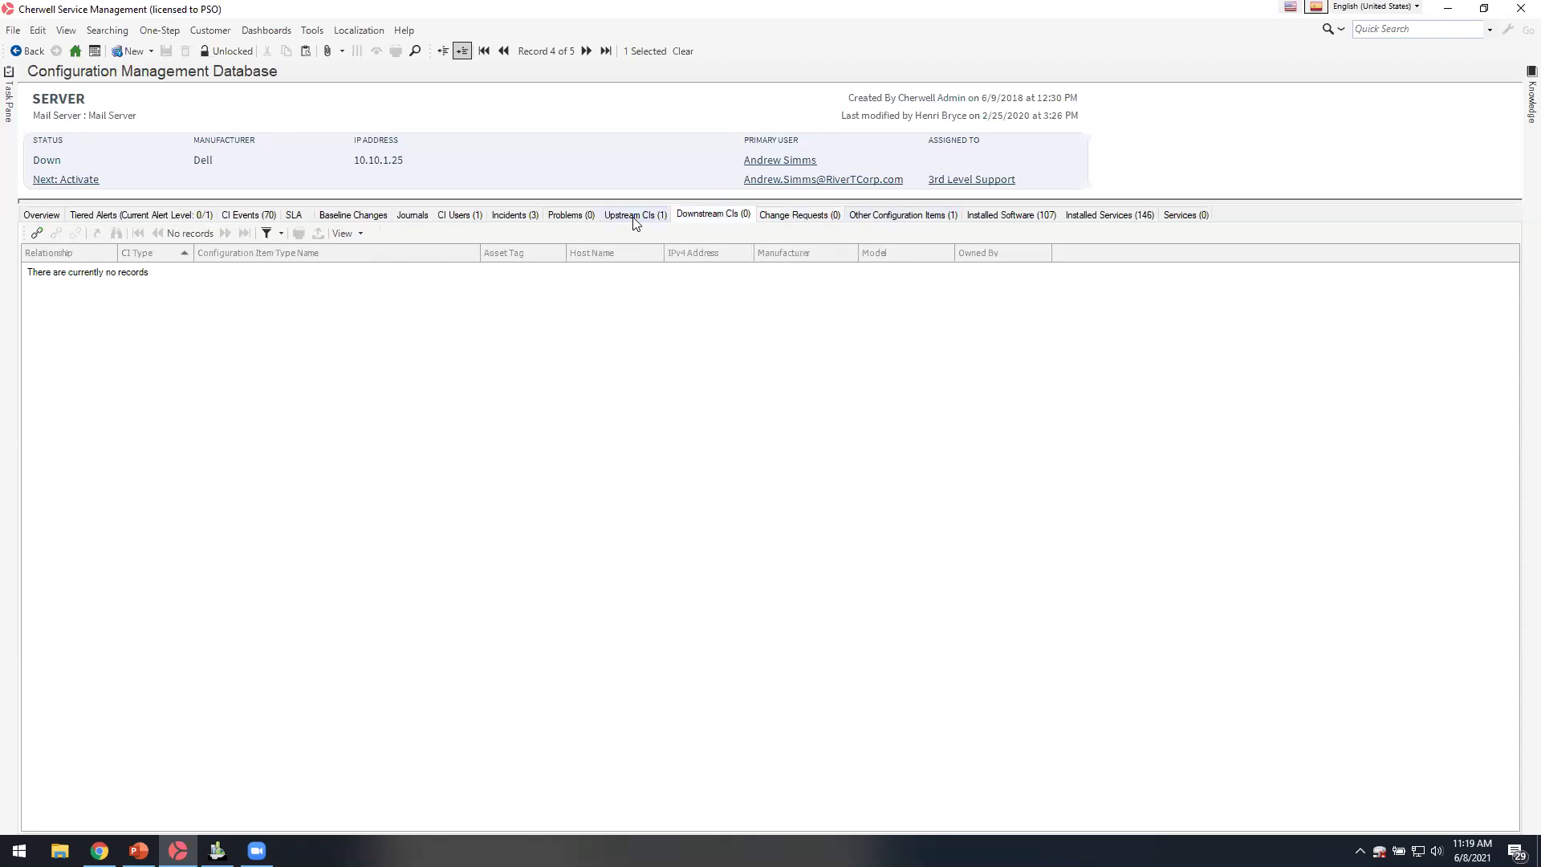
pyautogui.click(634, 222)
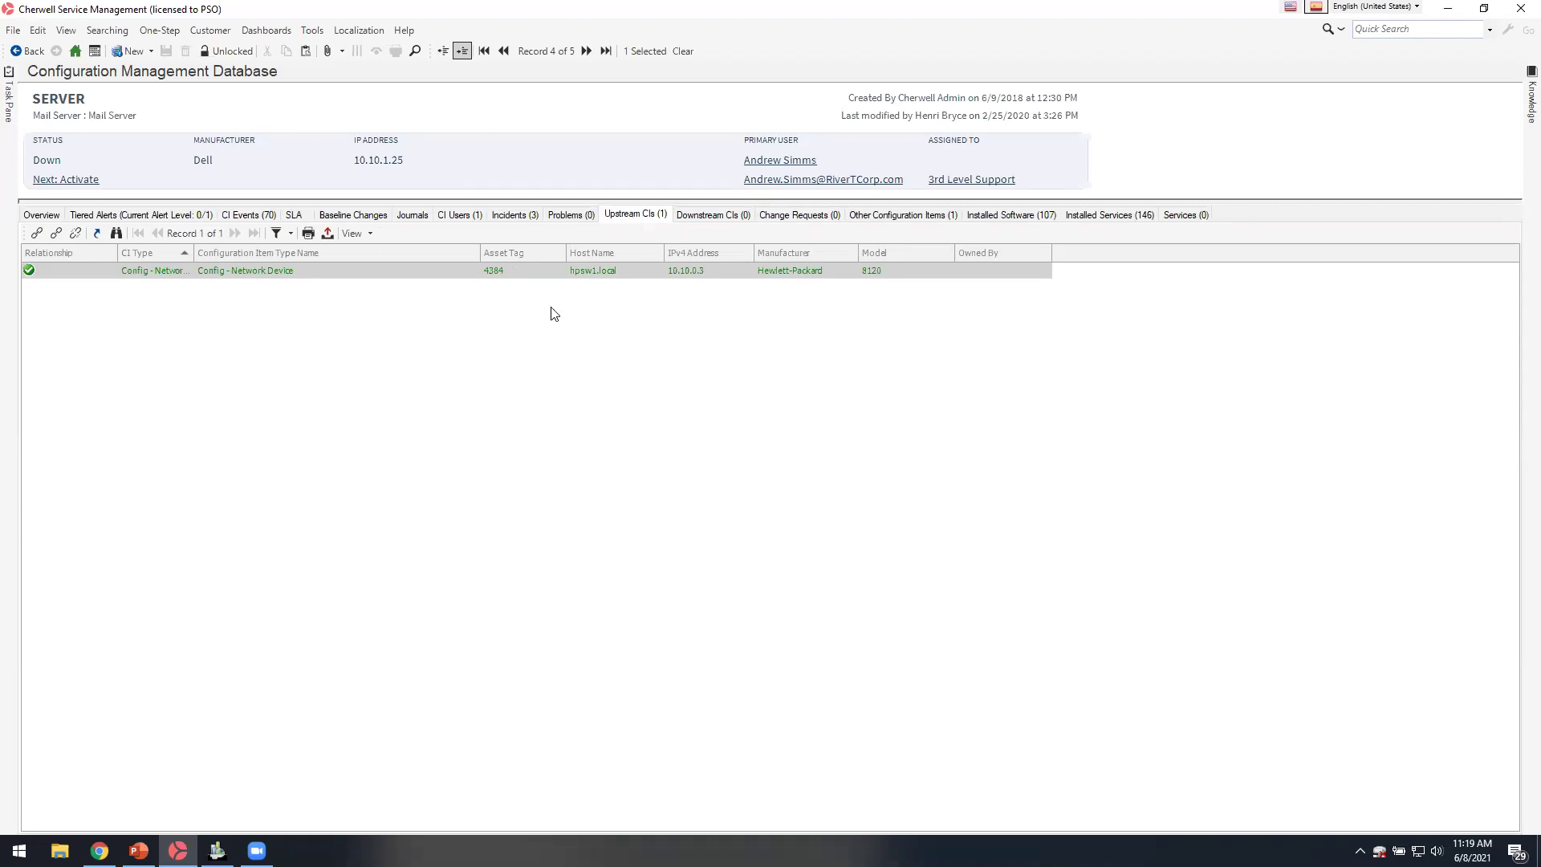
pyautogui.click(35, 233)
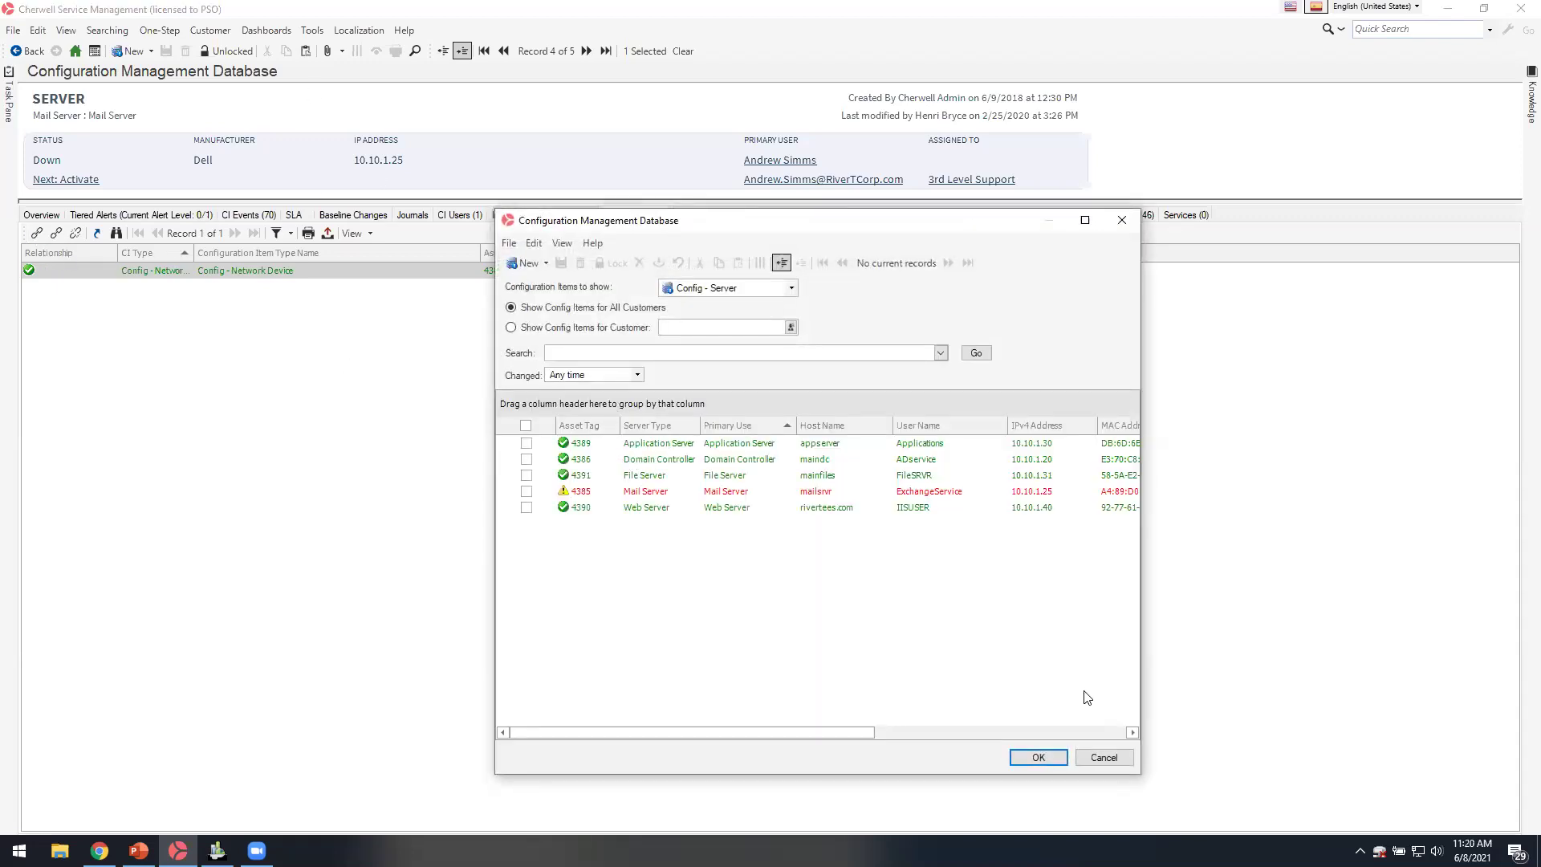
pyautogui.click(1104, 758)
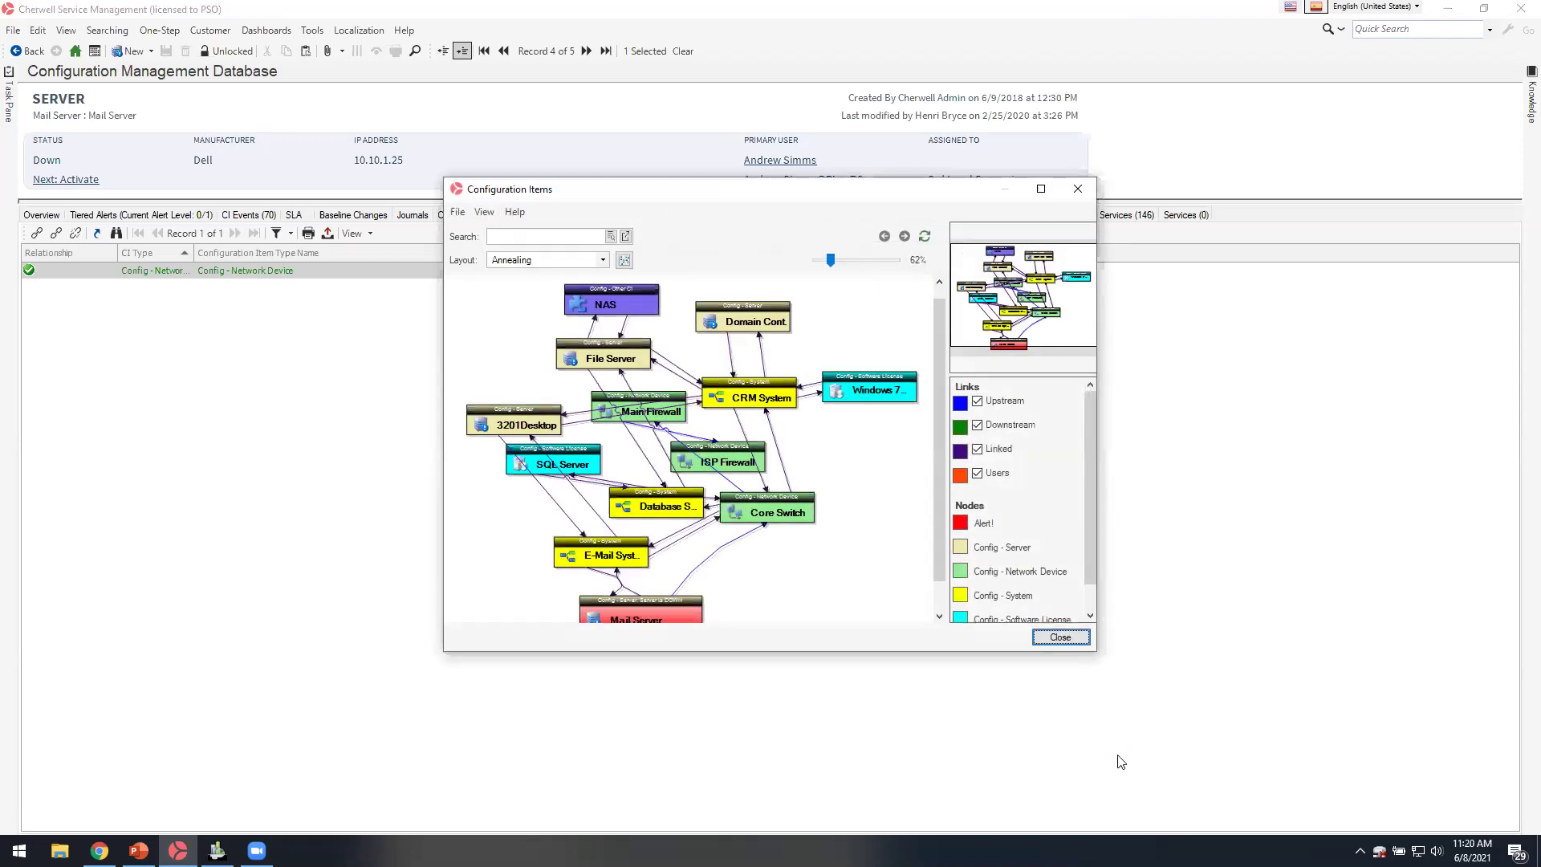
# View the Mail Server's configuration item map in the Layered layout, examine the relationships from Core Switch to CRM System, and close the map
pyautogui.click(604, 261)
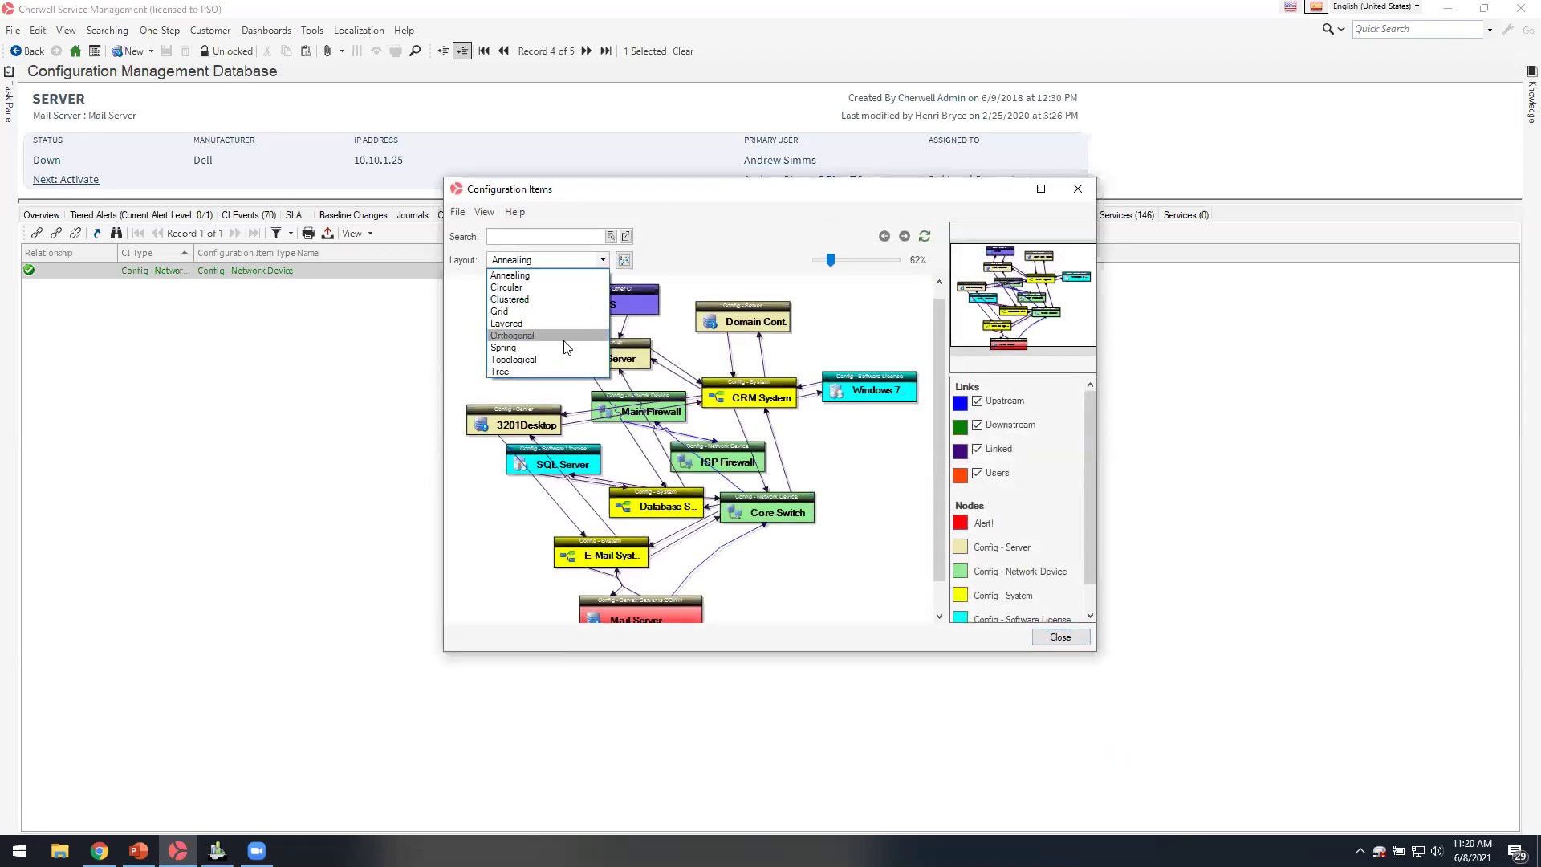
pyautogui.click(565, 324)
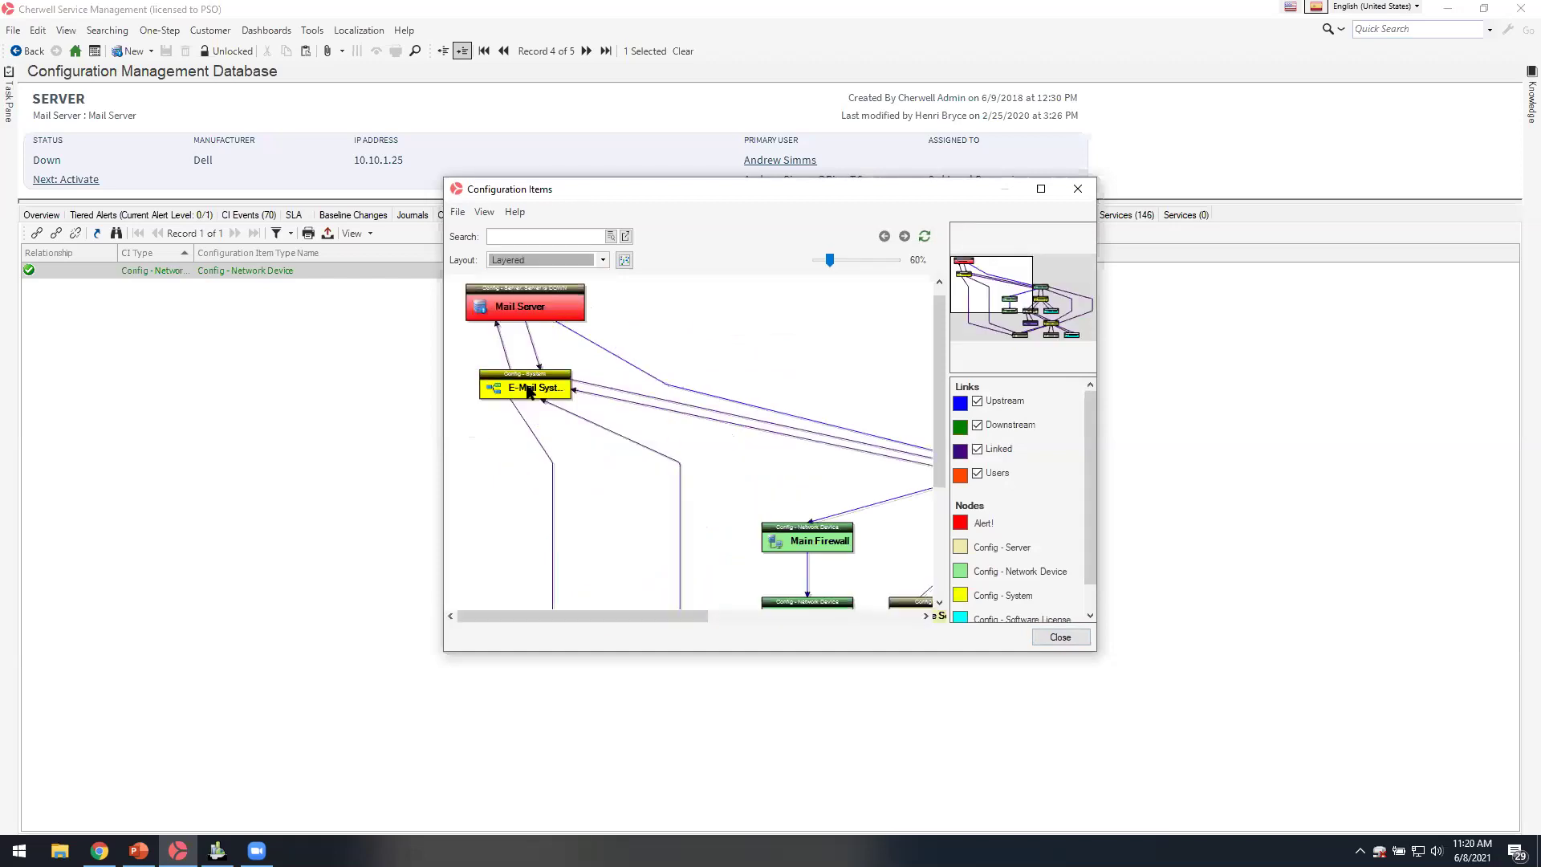
pyautogui.moveTo(982, 283); pyautogui.dragTo(1055, 322)
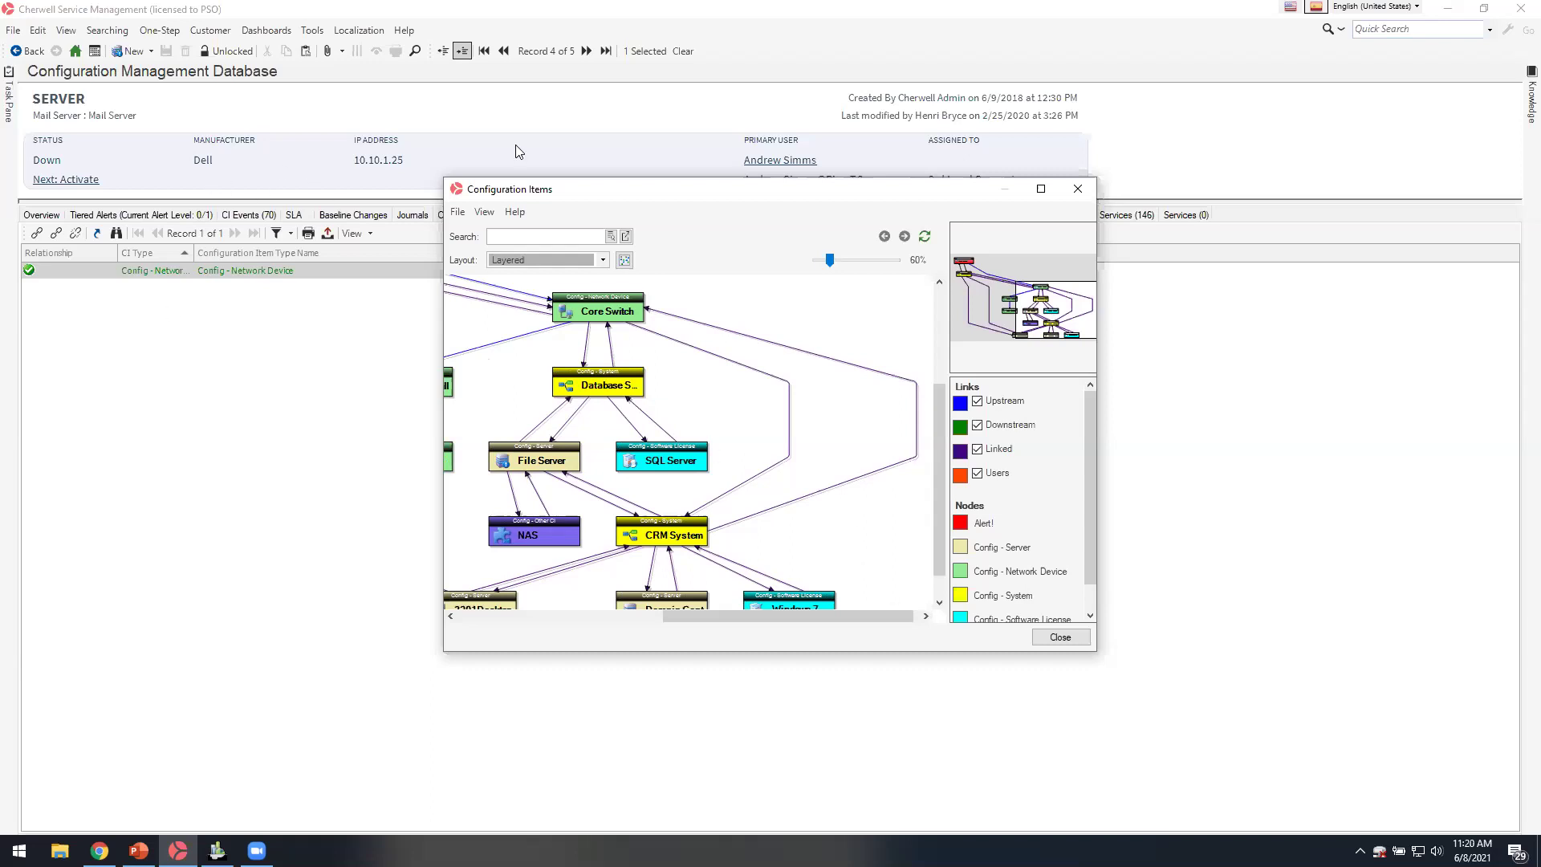
pyautogui.click(1078, 189)
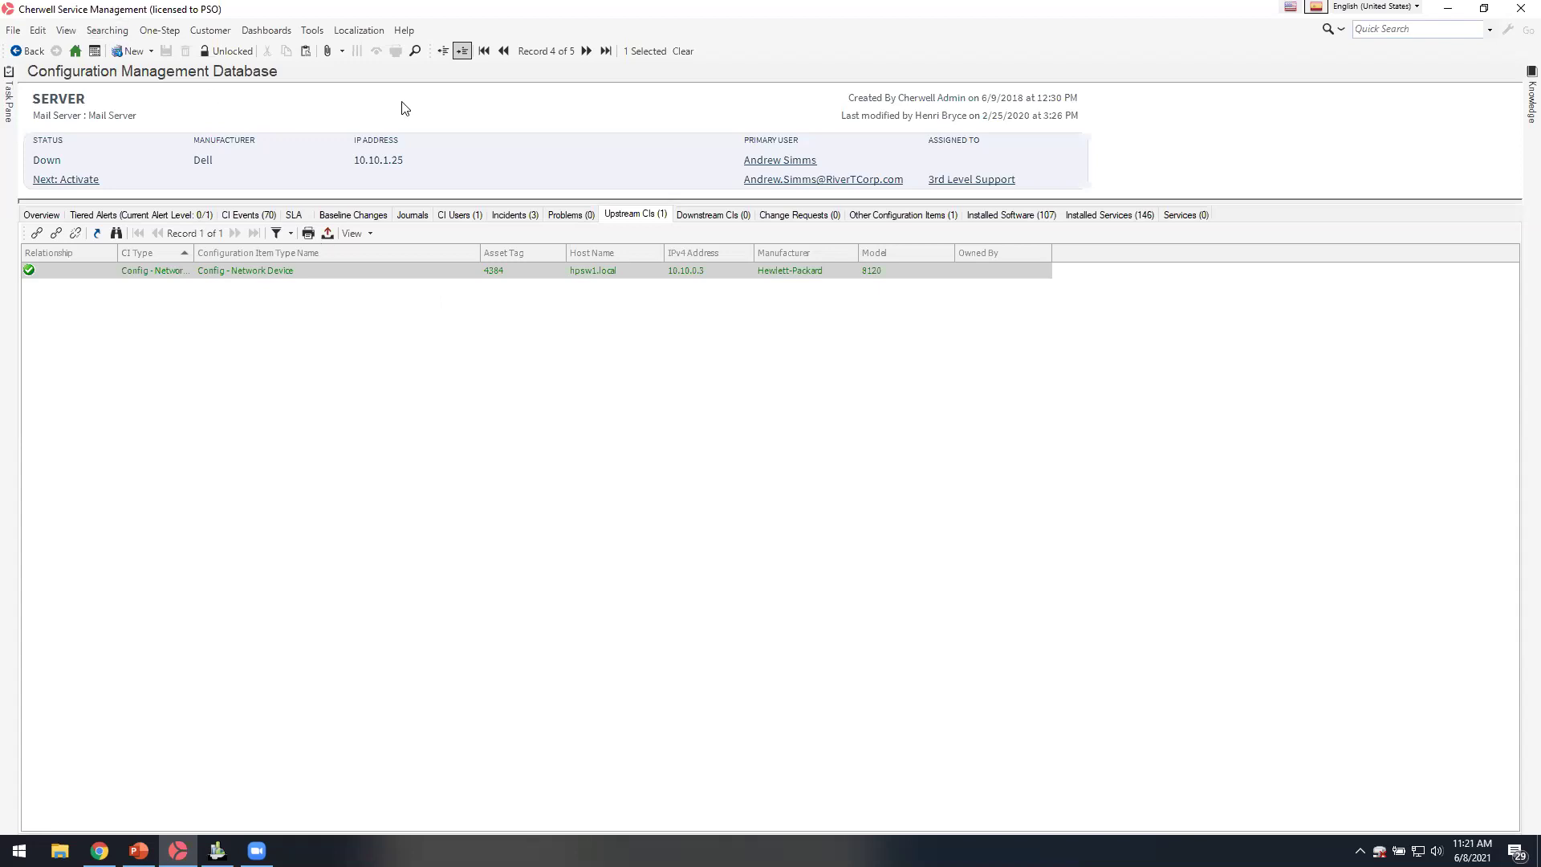
# Show the Config - Software License items and review the overview and software license keys of the Adobe Acrobat Reader license 4374
pyautogui.click(443, 51)
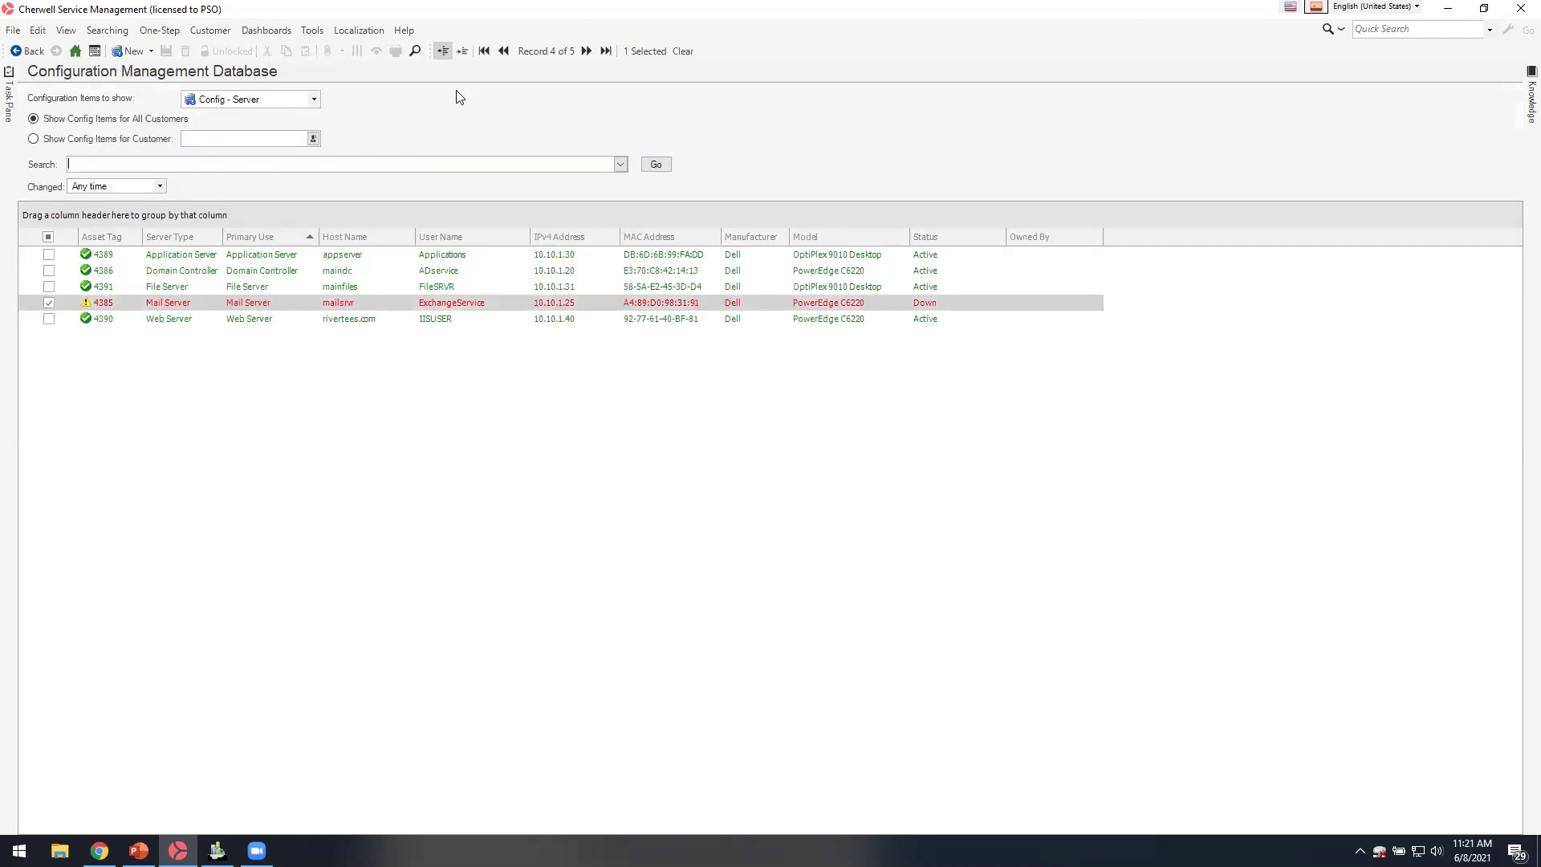
pyautogui.click(314, 99)
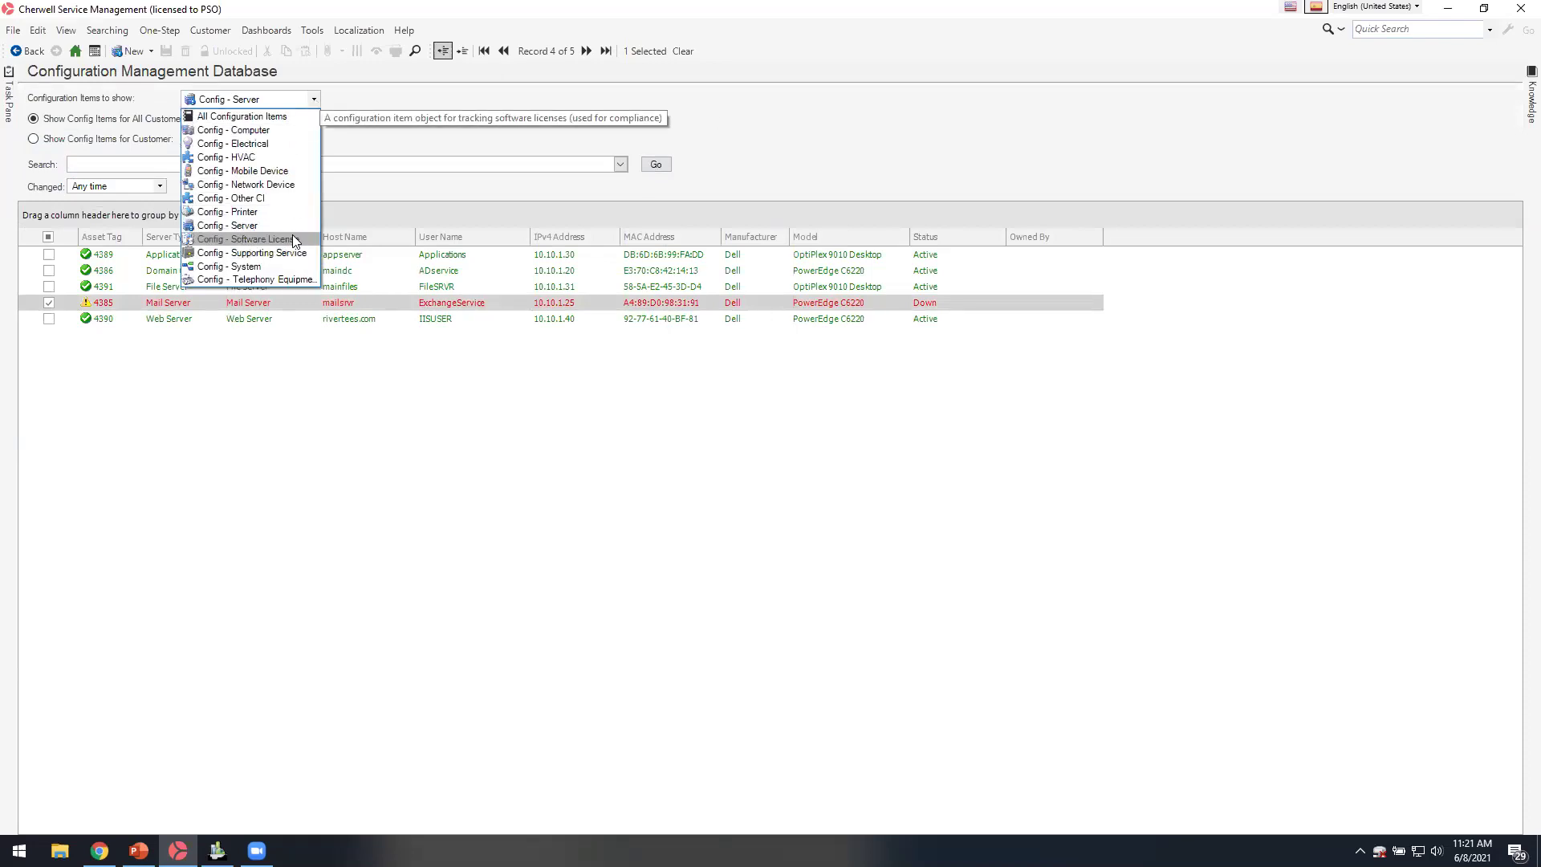
pyautogui.click(292, 237)
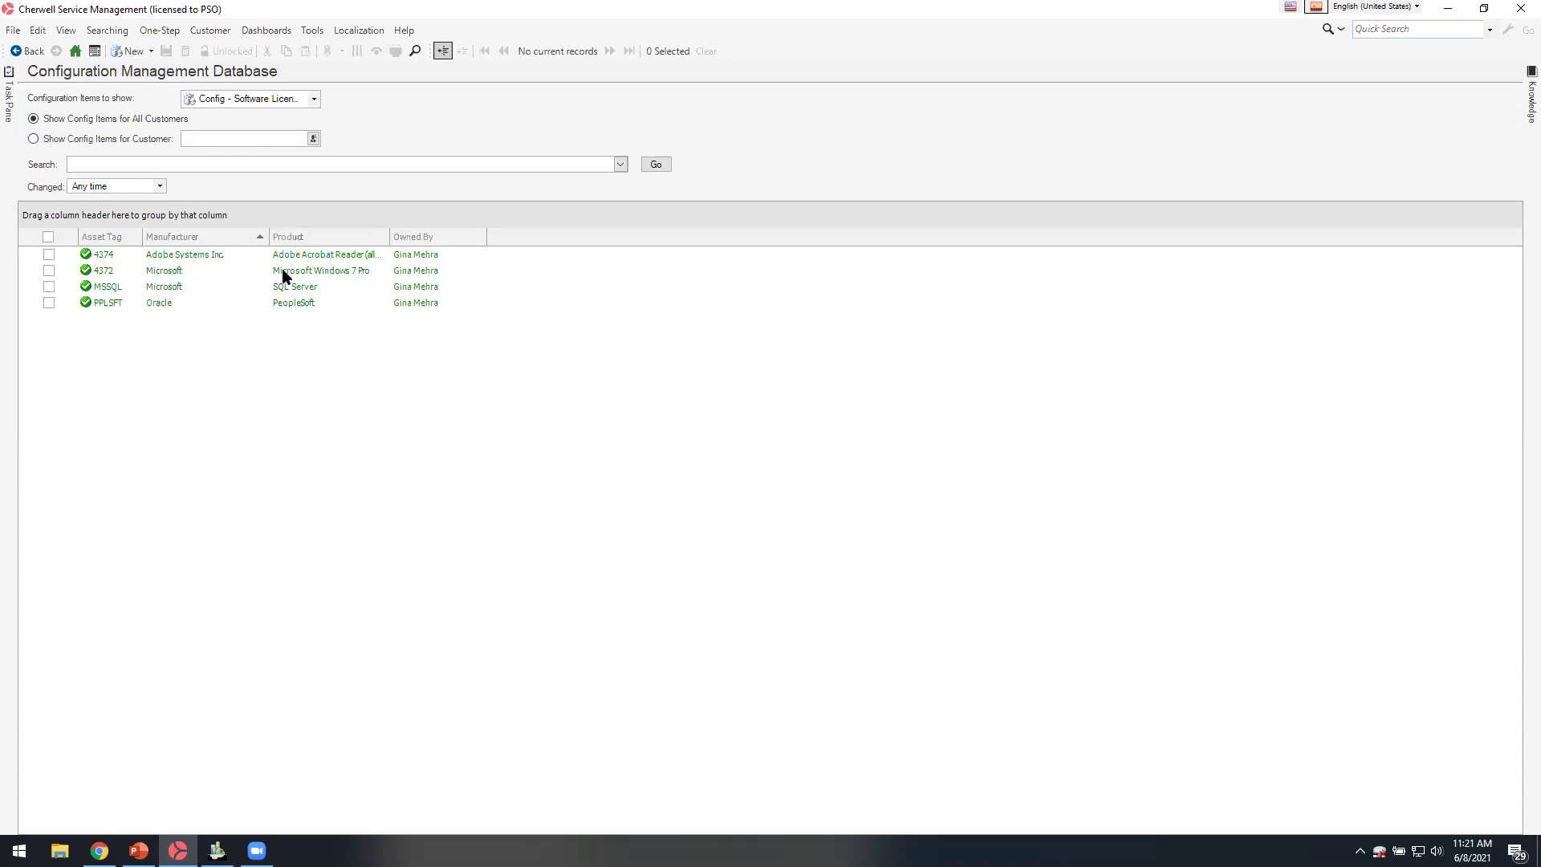
pyautogui.click(312, 256)
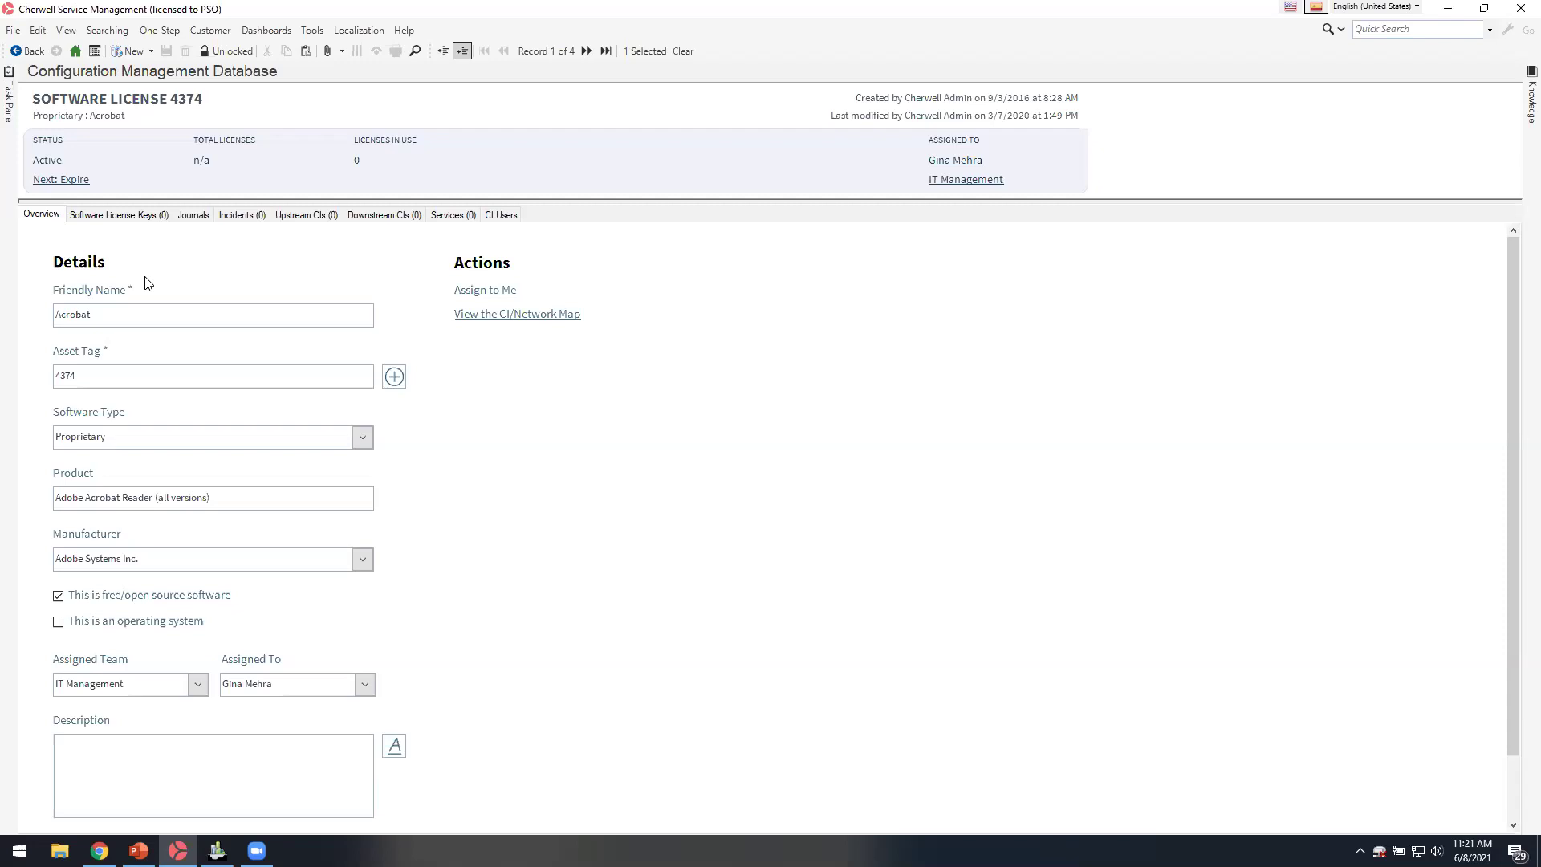
pyautogui.click(144, 219)
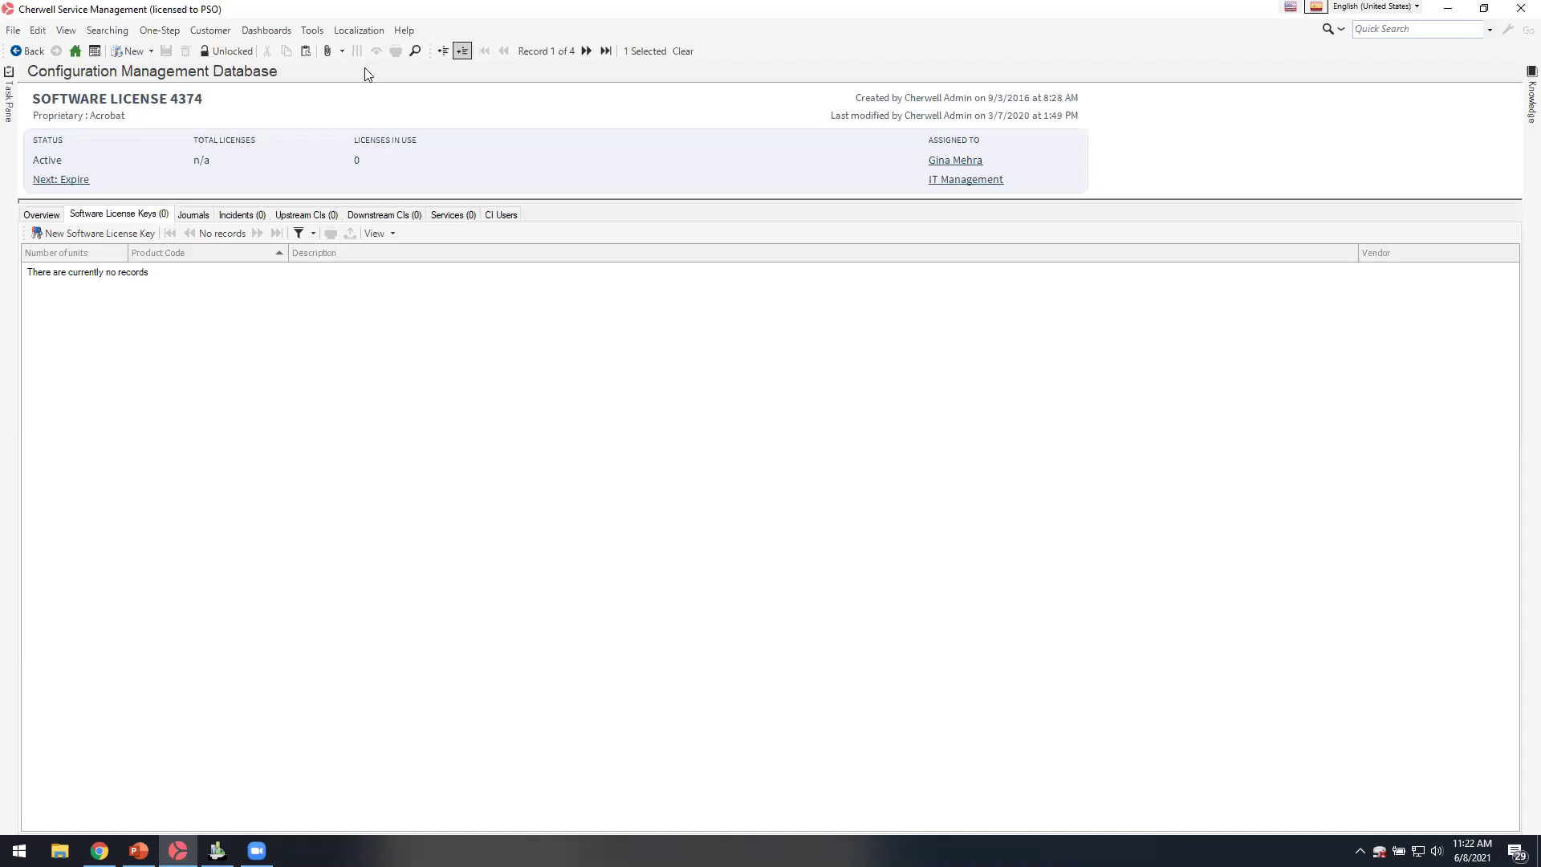
# Show the Config - System items, open the SYS_CRM record, and review its upstream CIs
pyautogui.click(442, 52)
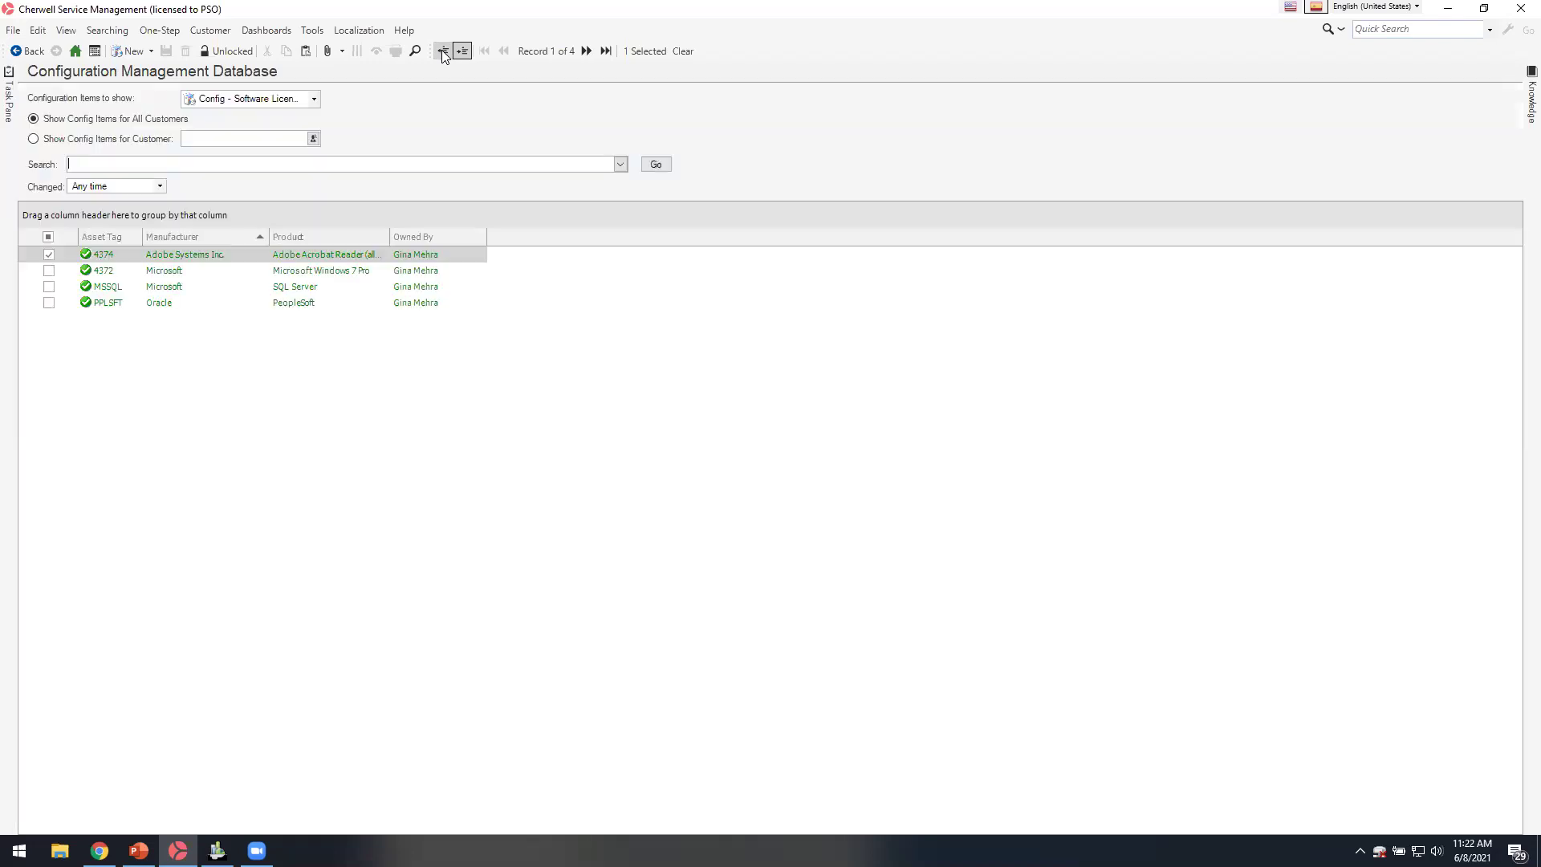
pyautogui.click(314, 99)
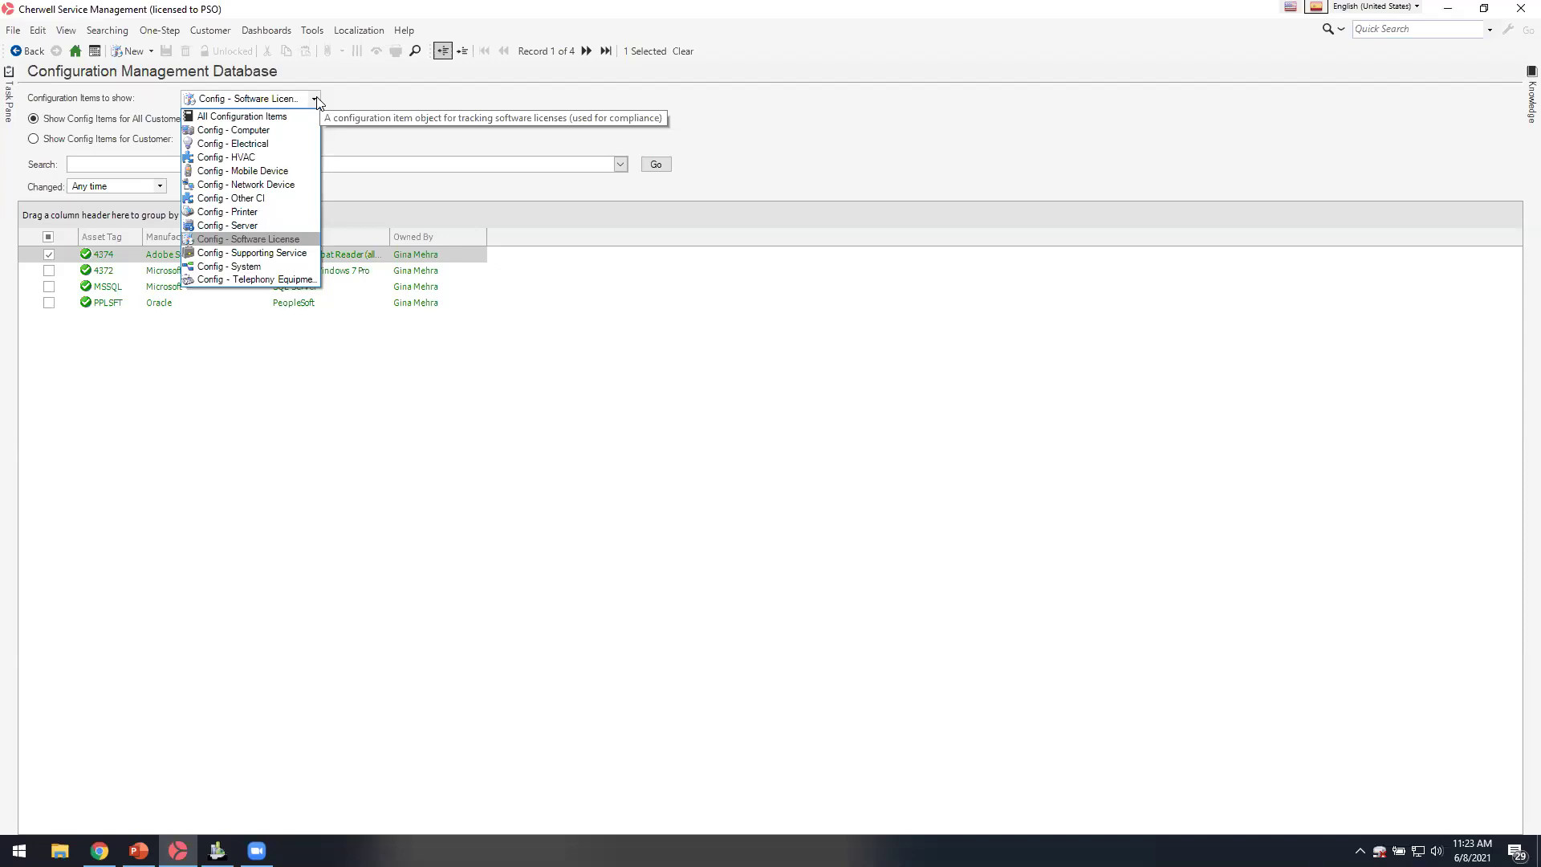
pyautogui.click(266, 267)
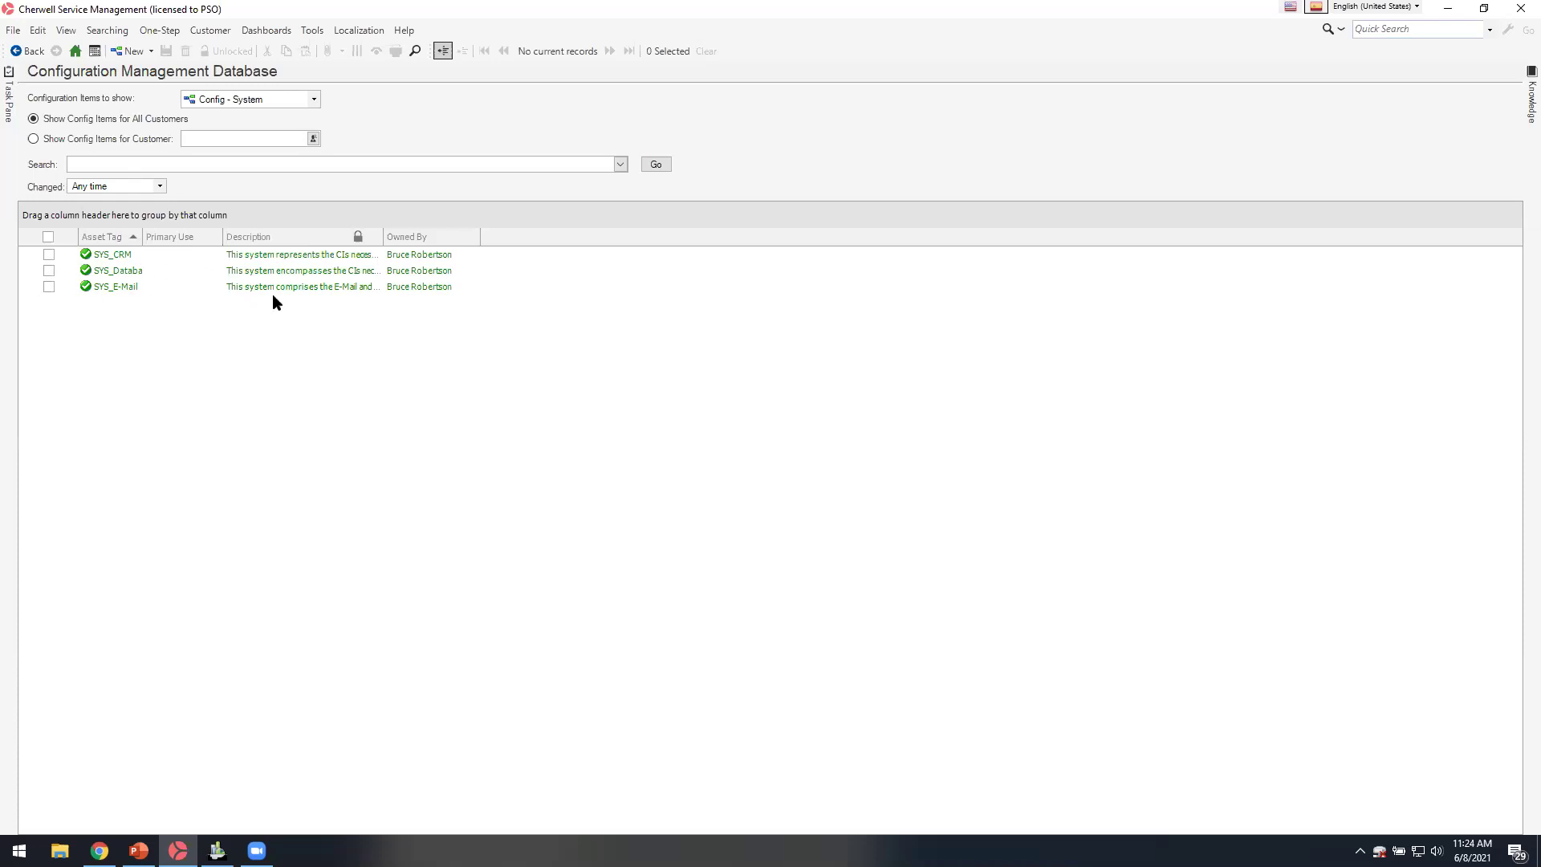
pyautogui.click(118, 259)
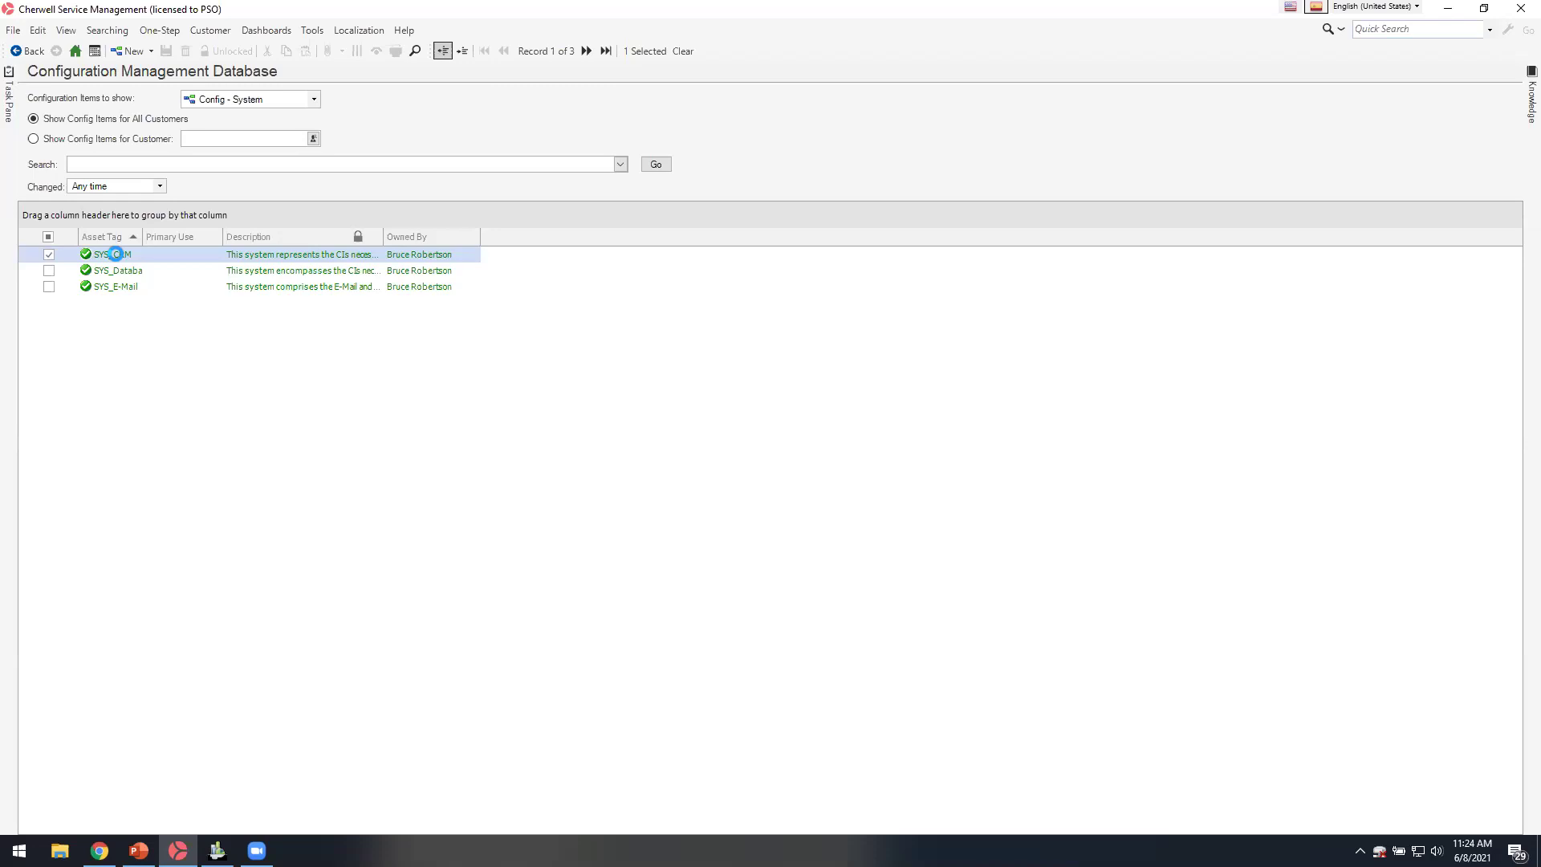
pyautogui.doubleClick(116, 253)
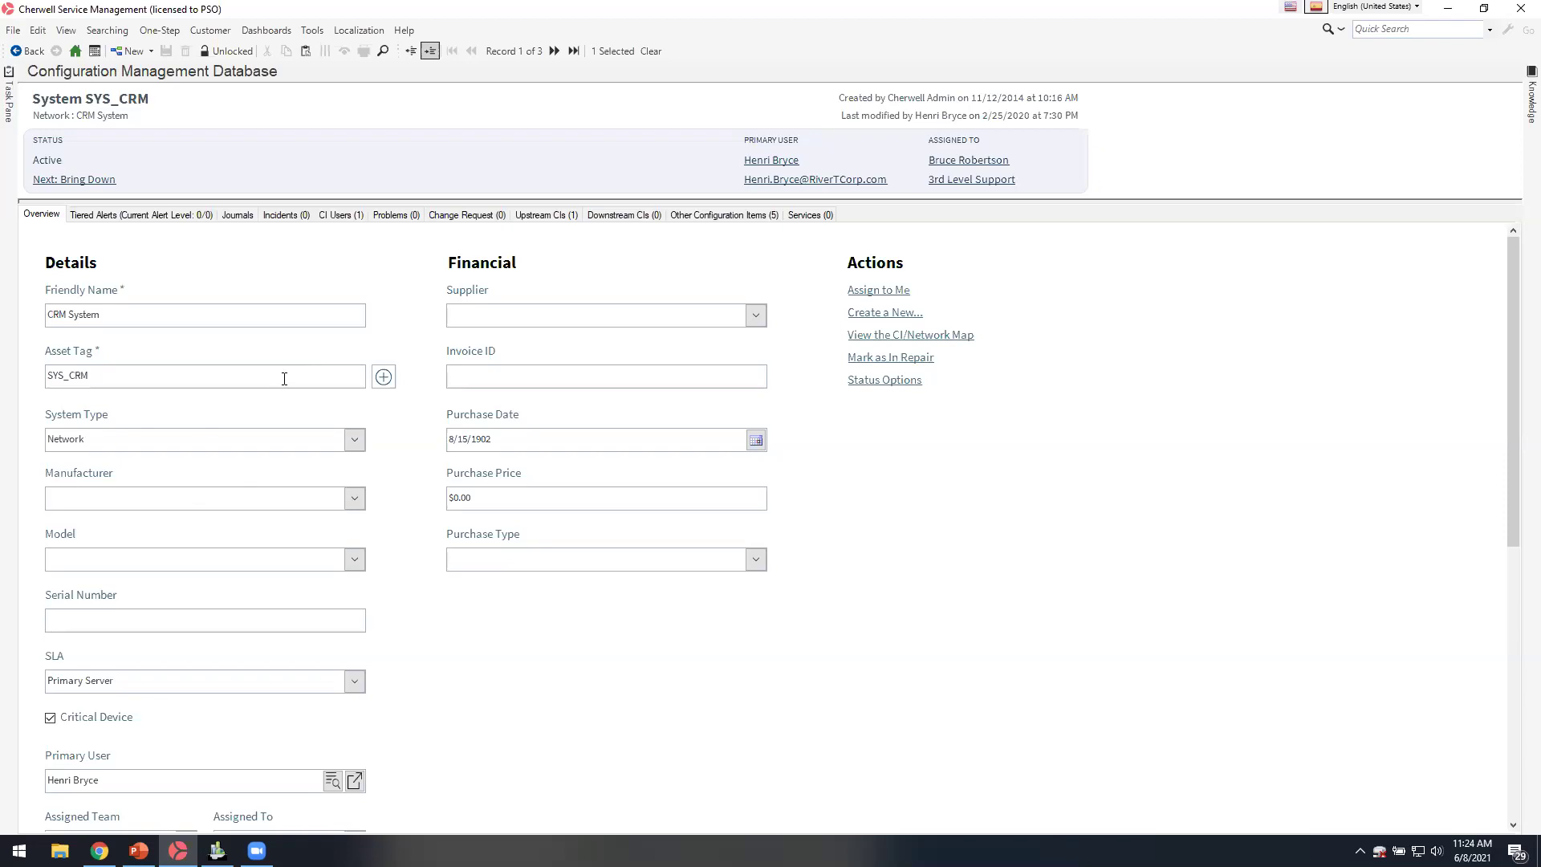
pyautogui.click(559, 216)
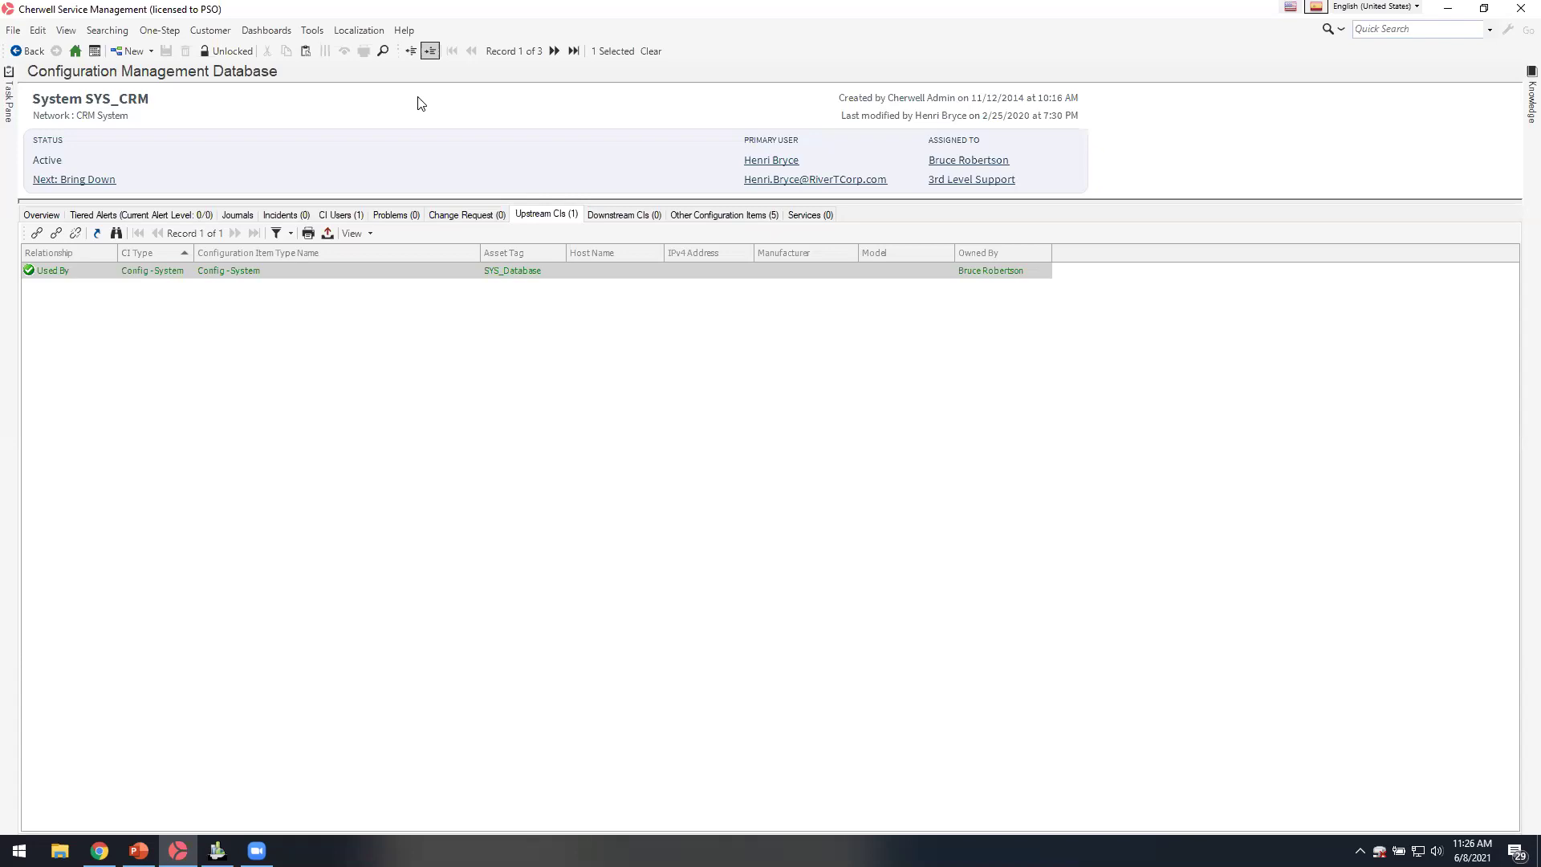
# Return to the list of system configuration items and open the choice of configuration item types to show
pyautogui.click(411, 50)
pyautogui.click(316, 100)
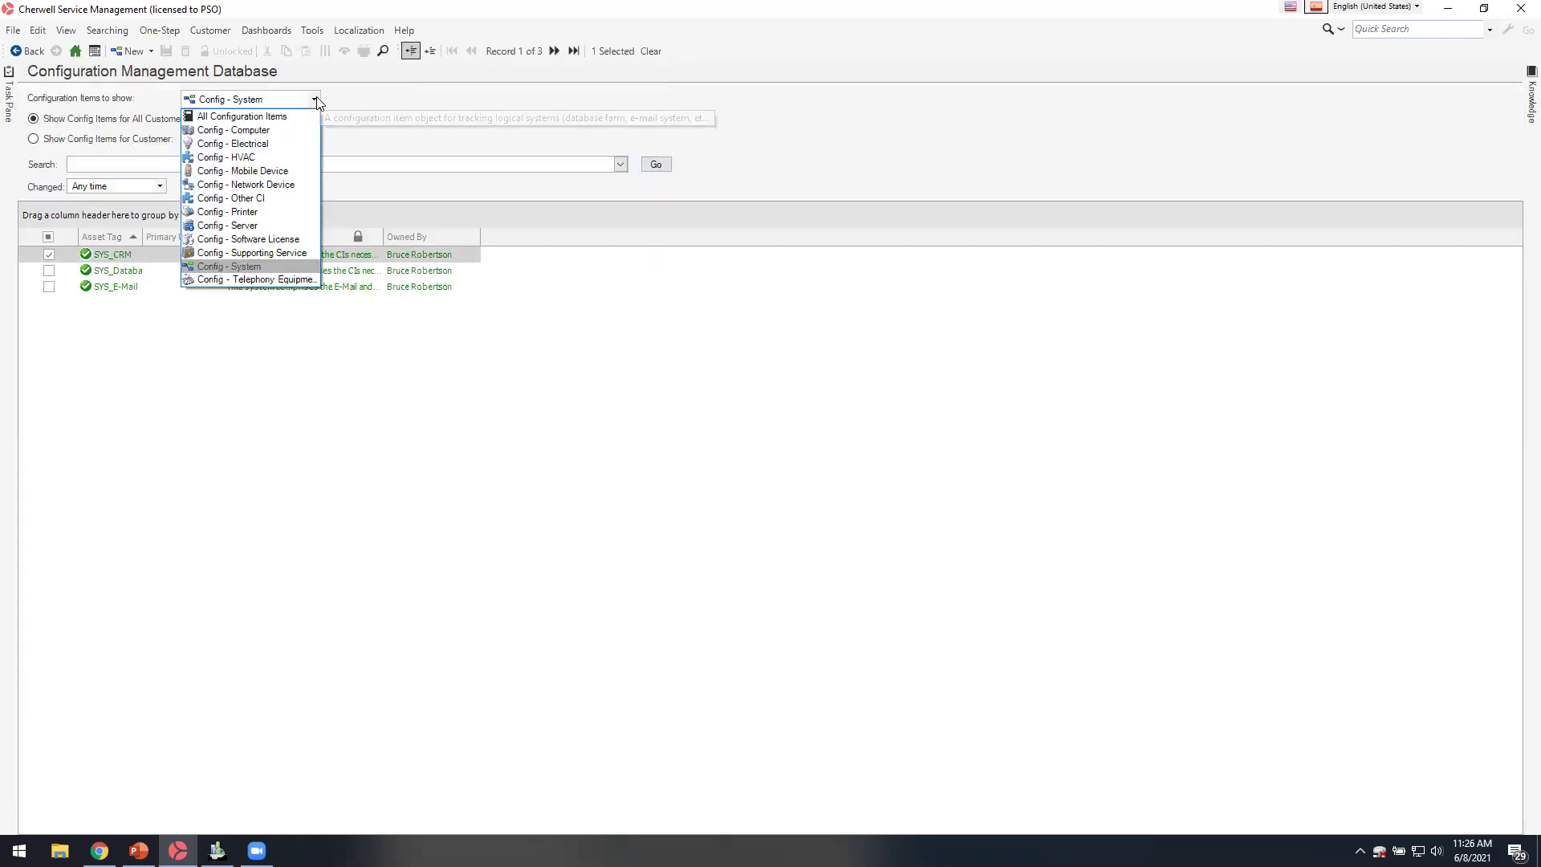